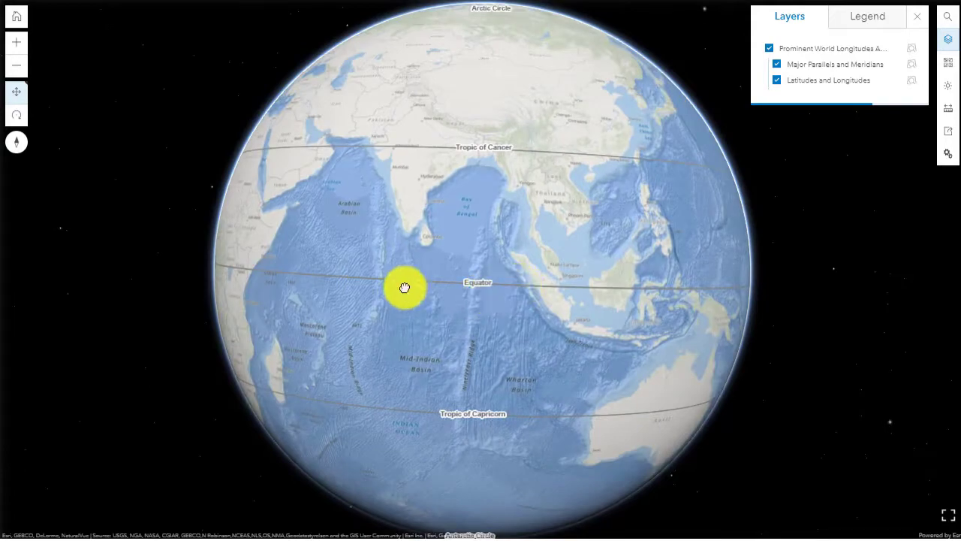
- Examine the major parallels and meridians around the whole globe, from the Indian Ocean across the Pacific to Africa and Antarctica
left_click_drag(403, 285, 554, 326)
left_click_drag(521, 293, 322, 270)
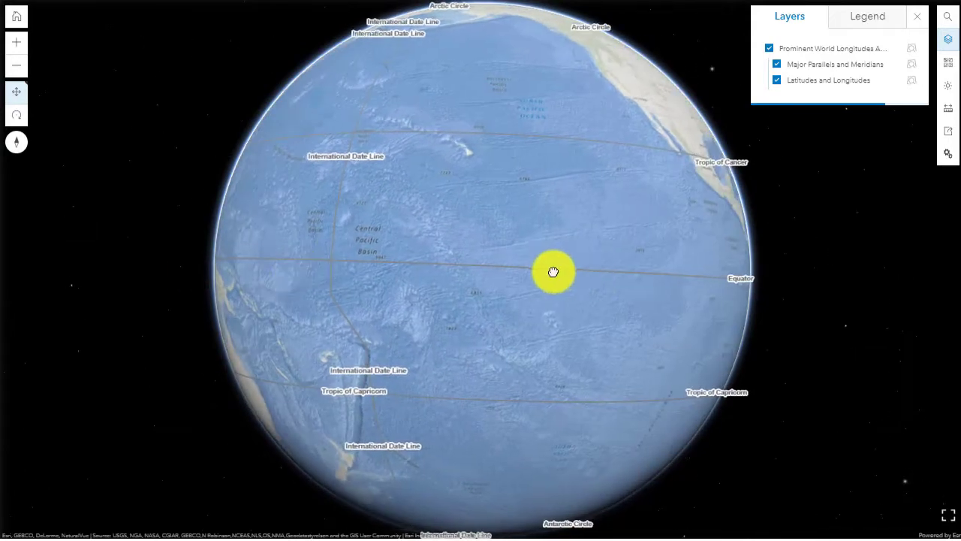
left_click_drag(552, 272, 271, 255)
left_click_drag(528, 250, 253, 242)
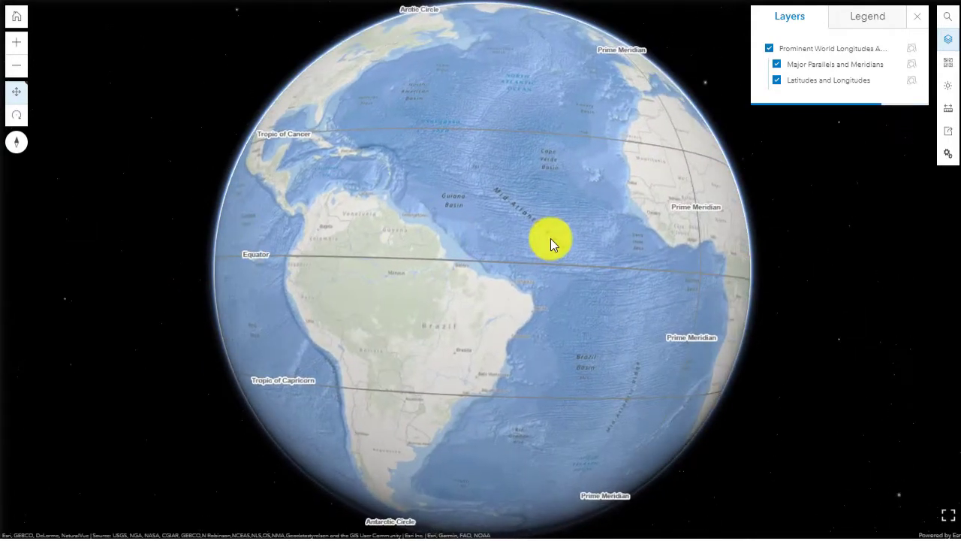
left_click_drag(551, 242, 230, 242)
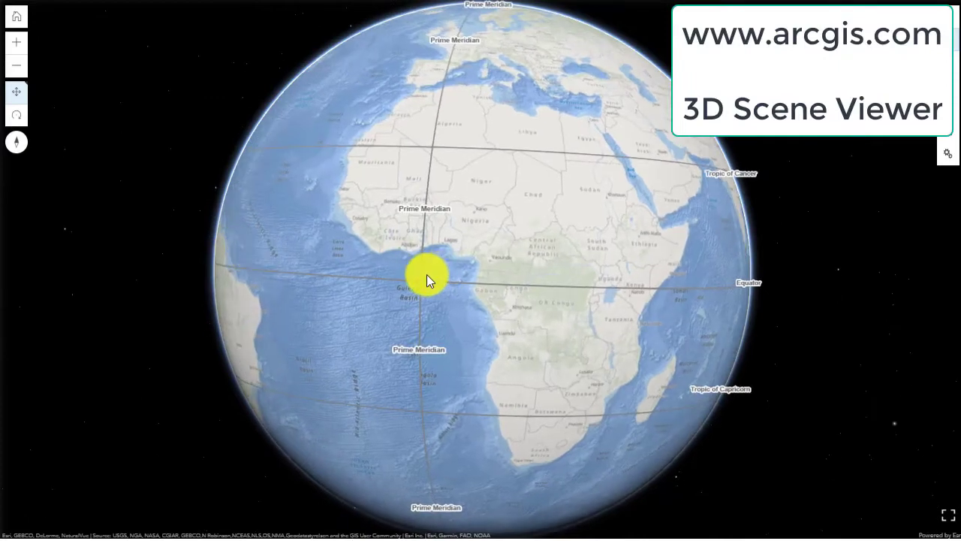
left_click_drag(428, 277, 446, 369)
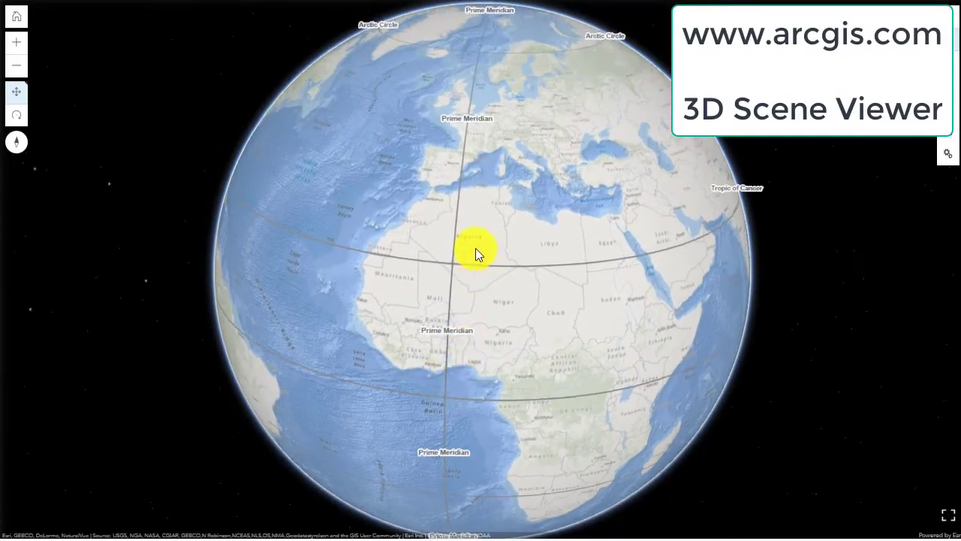
left_click_drag(476, 253, 504, 155)
left_click_drag(491, 241, 511, 118)
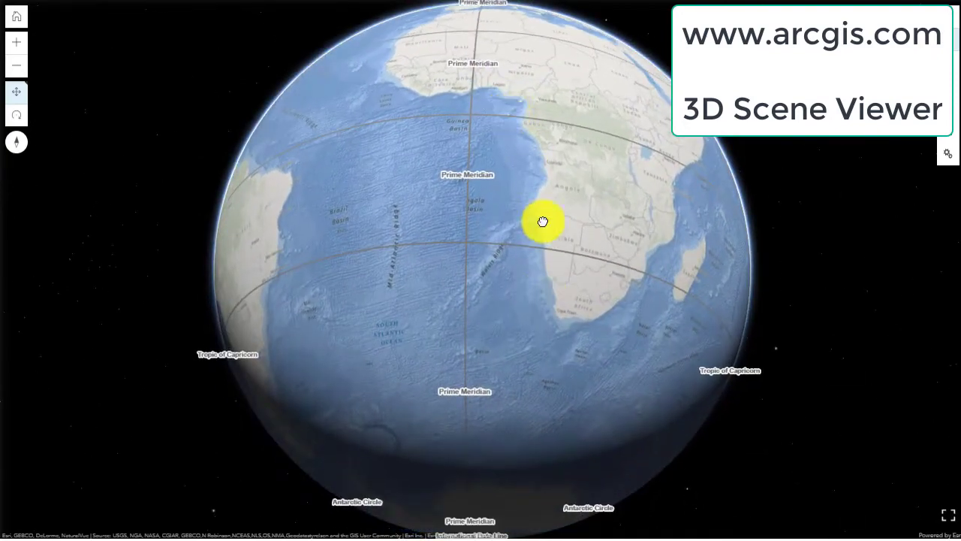
left_click_drag(545, 221, 554, 133)
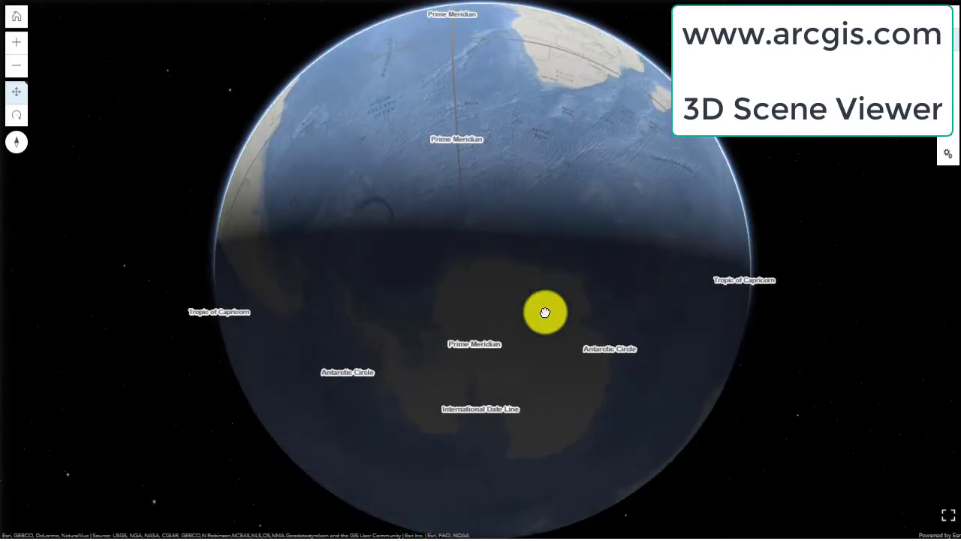
left_click_drag(548, 310, 531, 375)
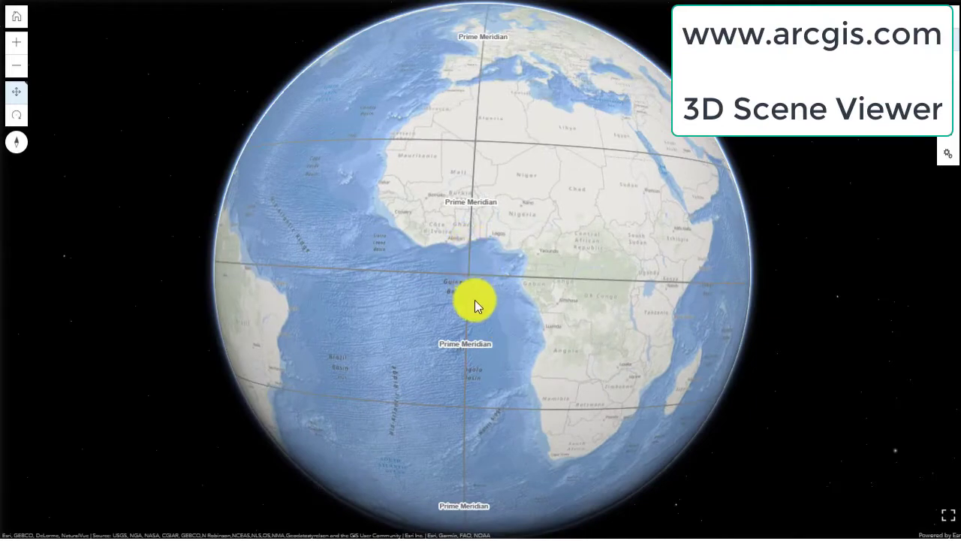
- Examine the labelled latitude and longitude grid from the Equator and Prime Meridian crossing in the Gulf of Guinea up to Europe
scroll(475, 300, "up", 5)
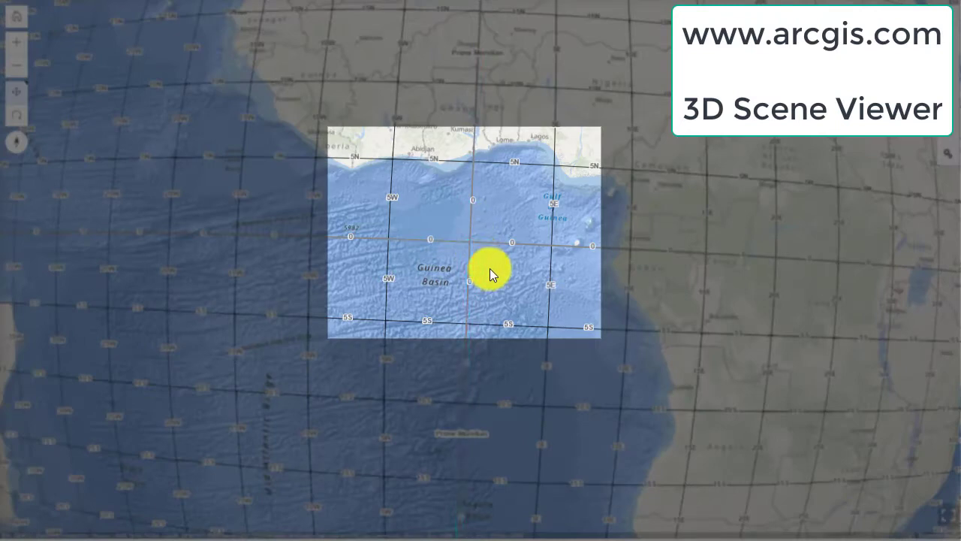
scroll(489, 273, "down", 5)
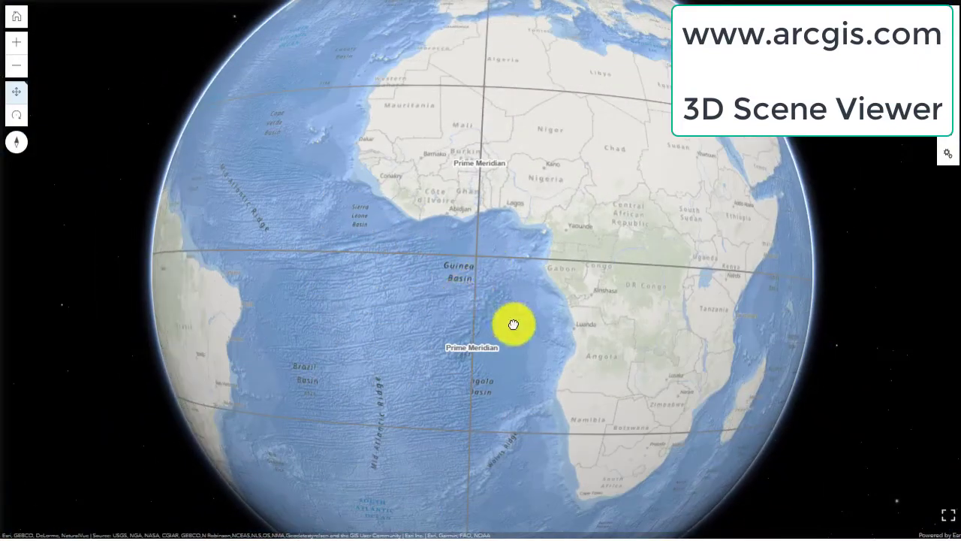
left_click_drag(511, 322, 545, 337)
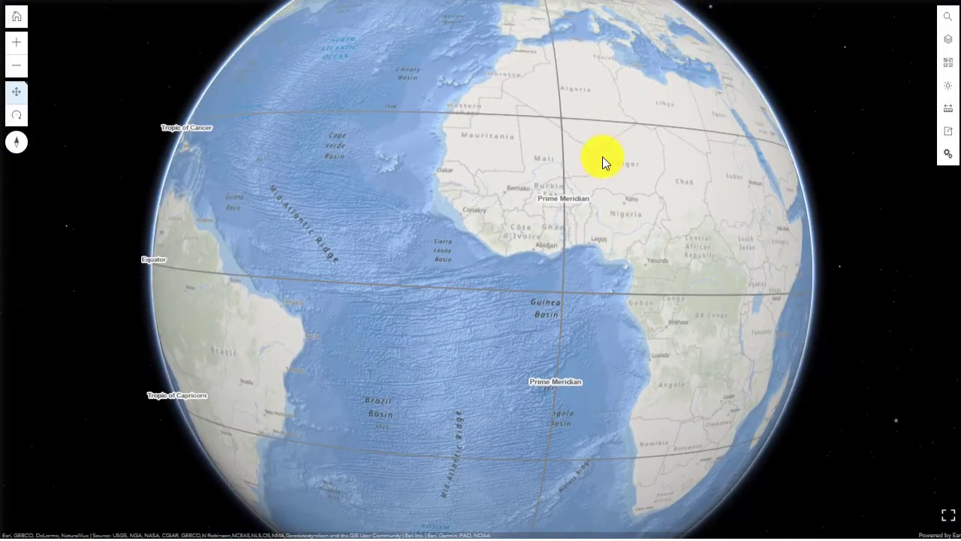
scroll(601, 159, "up", 5)
left_click_drag(500, 248, 607, 293)
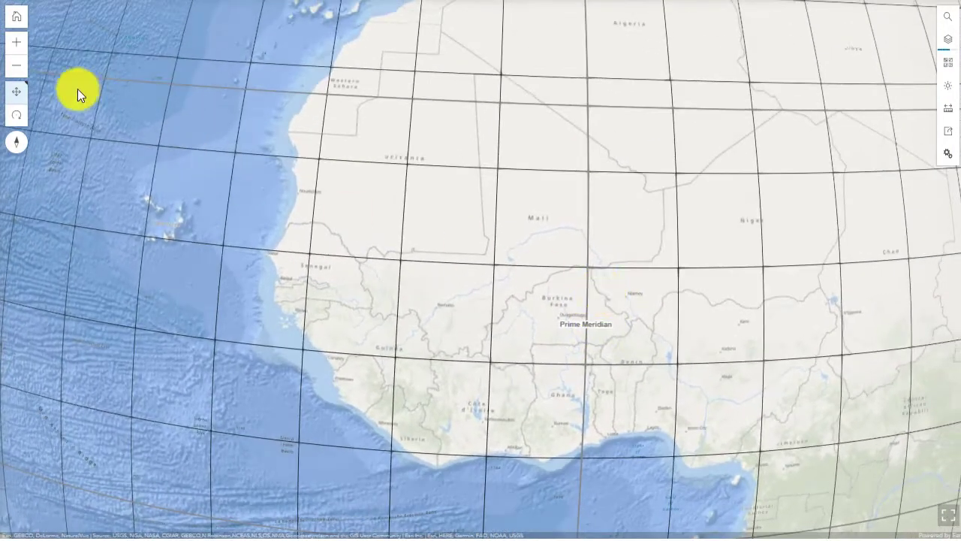
left_click(15, 66)
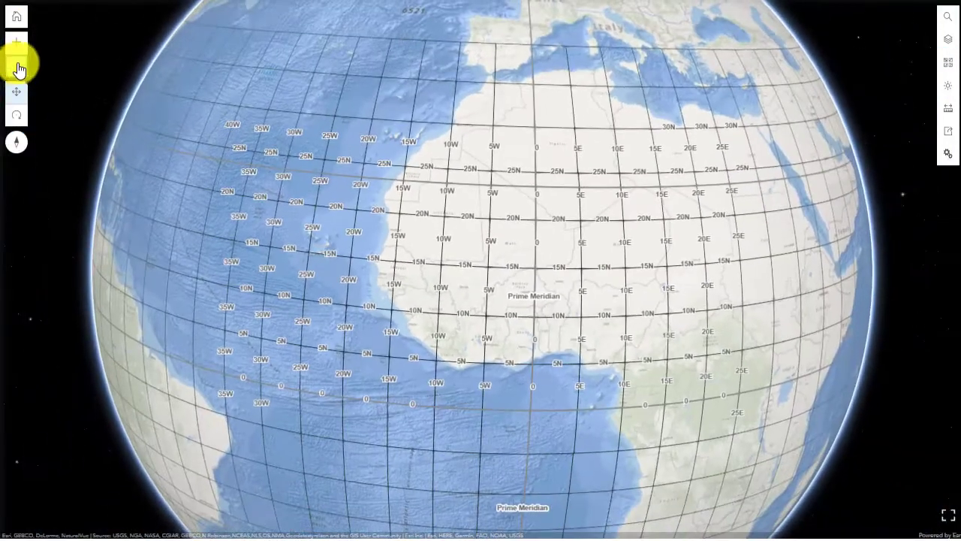
left_click_drag(390, 201, 489, 382)
left_click_drag(525, 253, 508, 419)
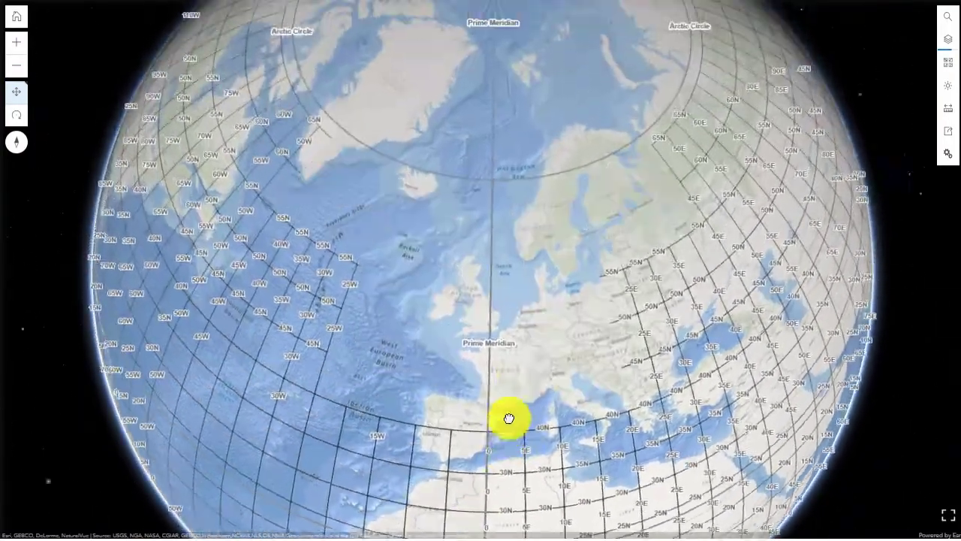
left_click_drag(543, 239, 534, 142)
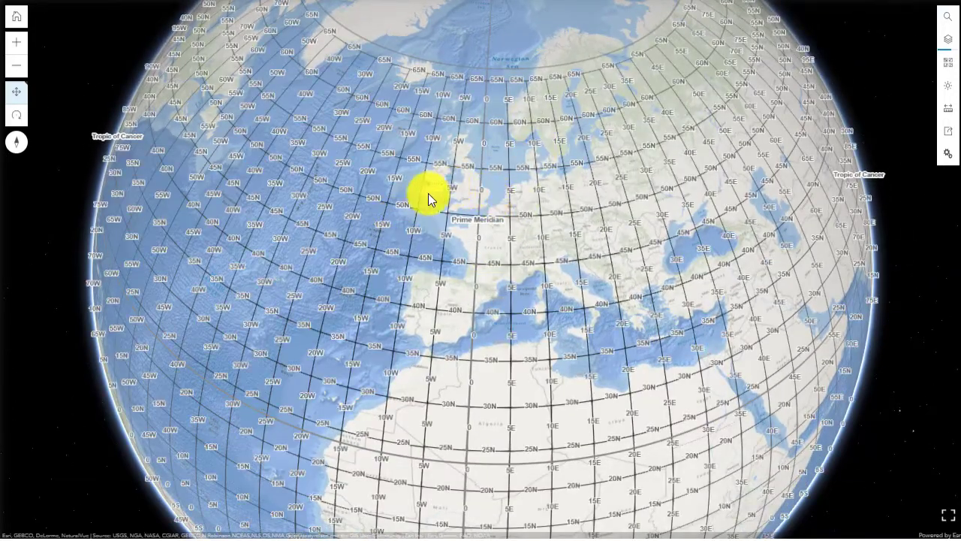
- Examine the latitude and longitude labels across North America, Central America and South America
left_click_drag(410, 253, 639, 240)
left_click_drag(353, 259, 616, 294)
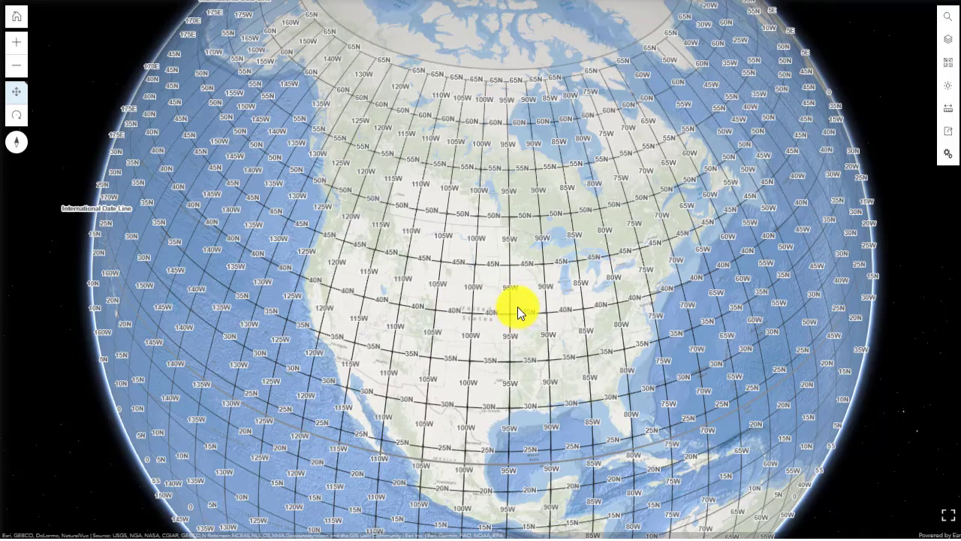
left_click_drag(519, 312, 517, 191)
left_click_drag(530, 337, 528, 122)
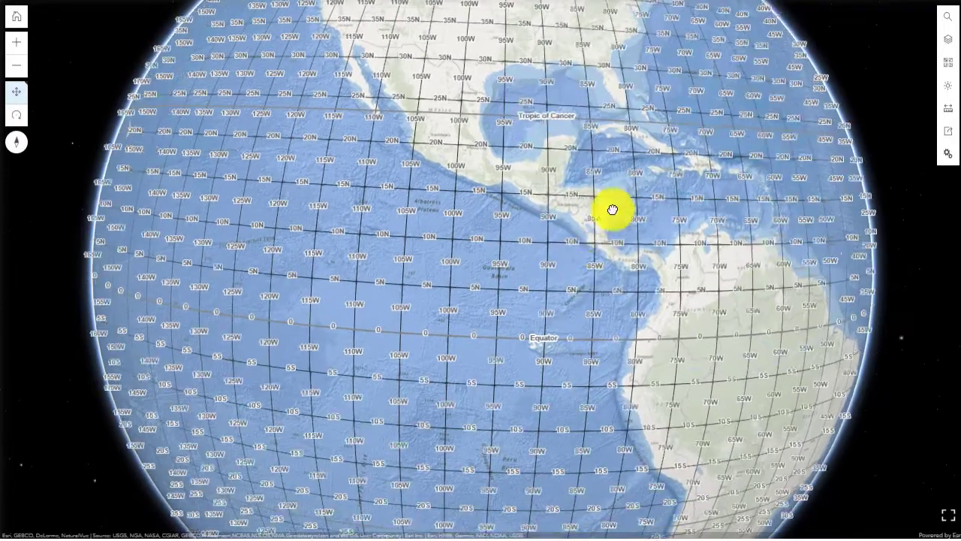
left_click_drag(612, 210, 652, 45)
left_click_drag(552, 159, 431, 68)
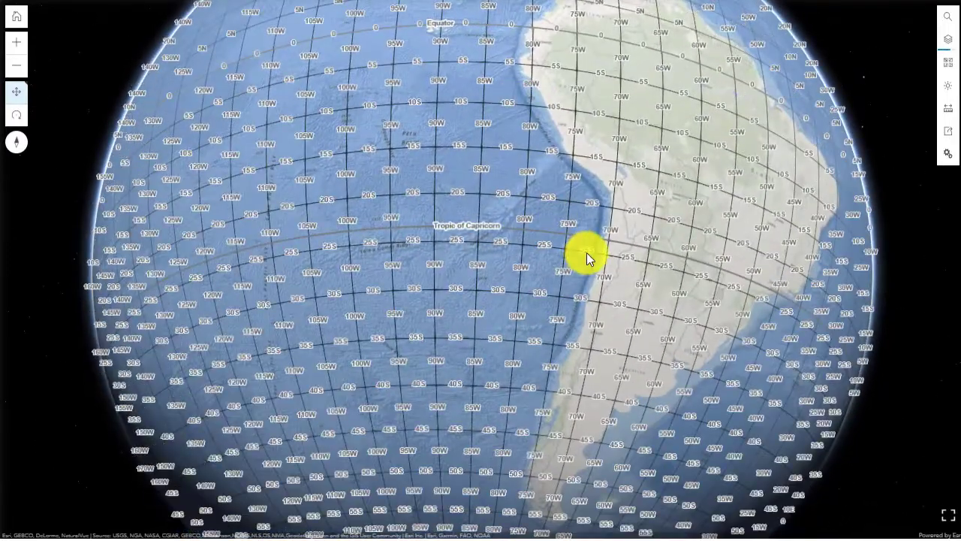
left_click_drag(587, 252, 502, 169)
left_click_drag(614, 259, 488, 436)
left_click_drag(502, 290, 467, 466)
left_click_drag(455, 294, 620, 198)
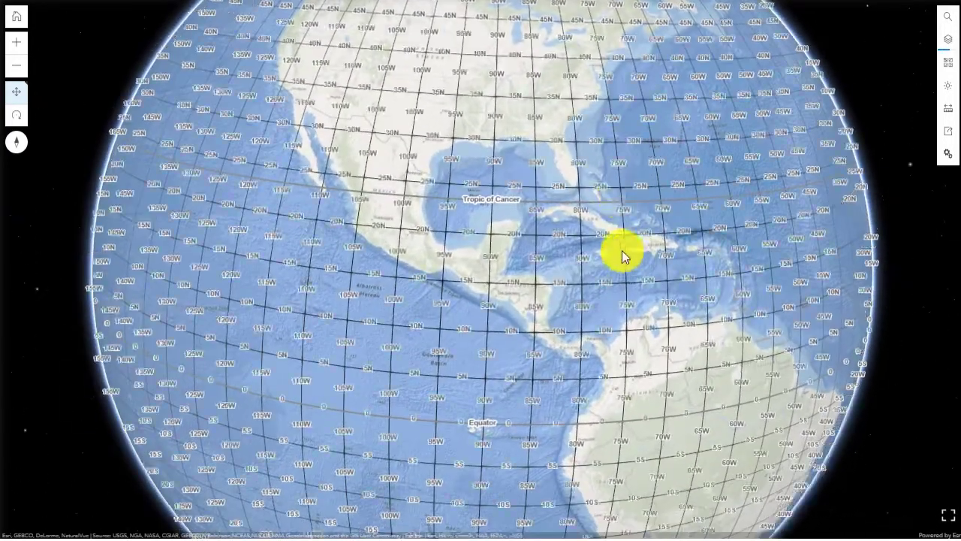
left_click_drag(622, 256, 476, 163)
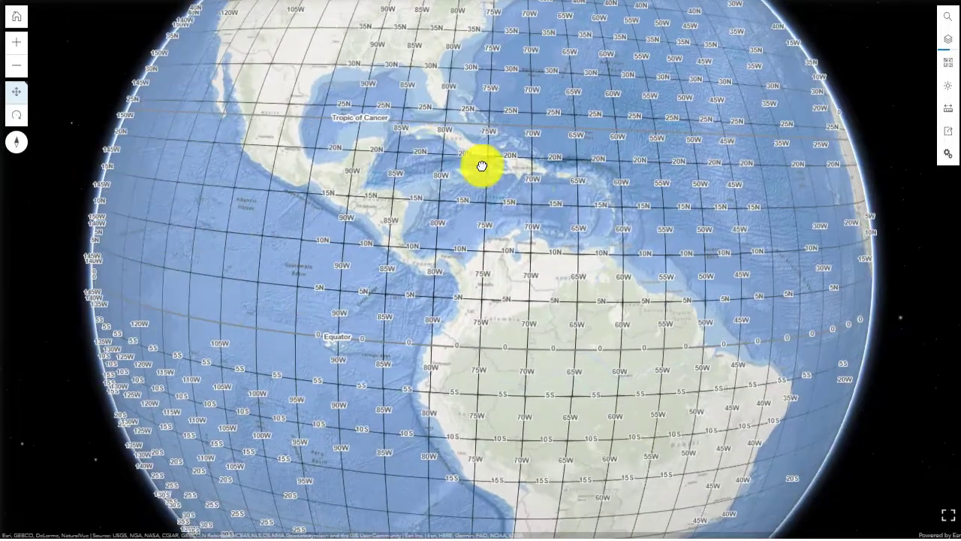
- Measure the distance along the Equator between the 65W and 70W meridians and inspect the measured line up close
left_click(947, 109)
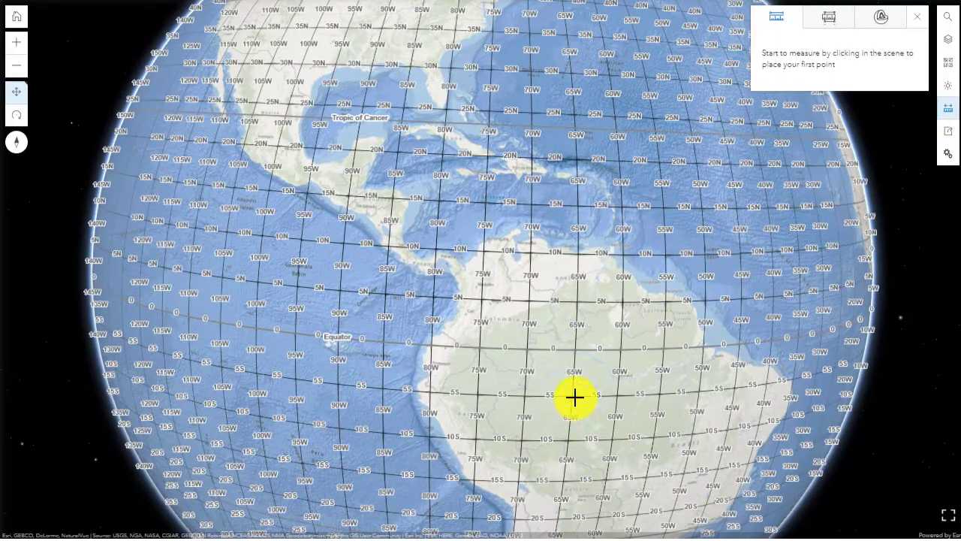
left_click(574, 350)
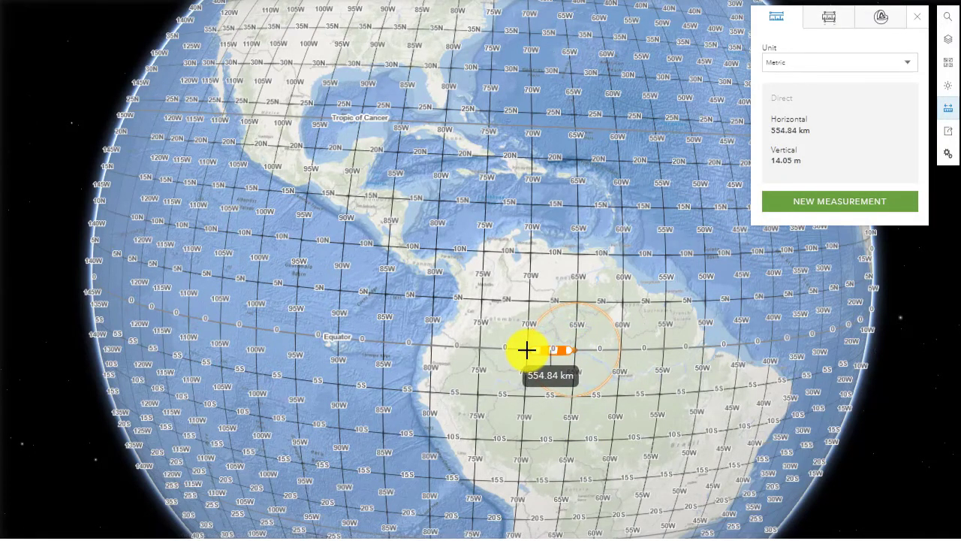
left_click(525, 350)
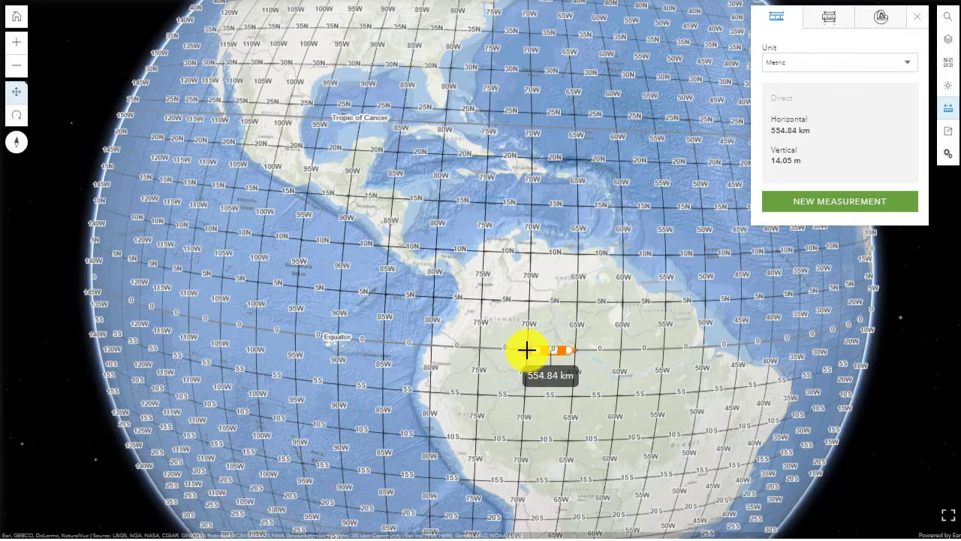
scroll(523, 356, "up", 5)
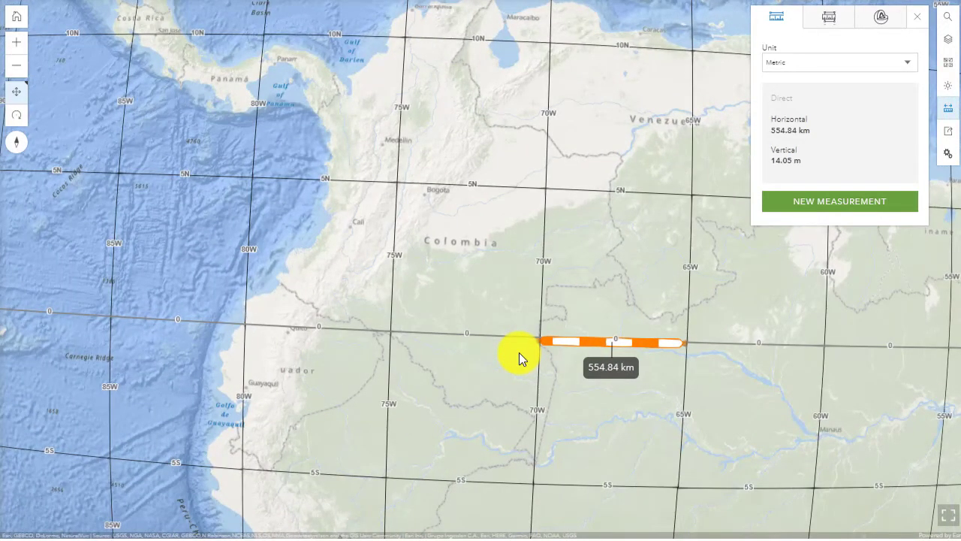
scroll(207, 212, "up", 3)
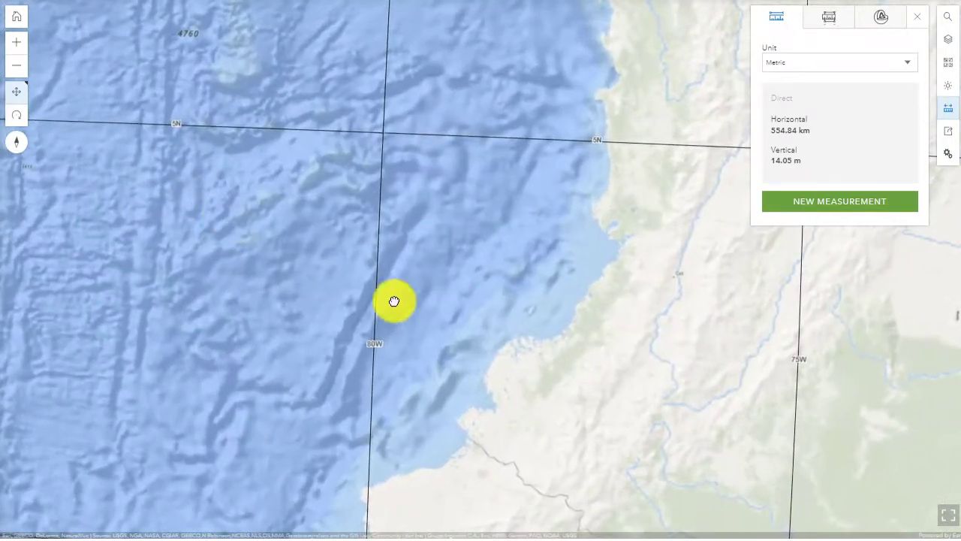
scroll(562, 290, "down", 3)
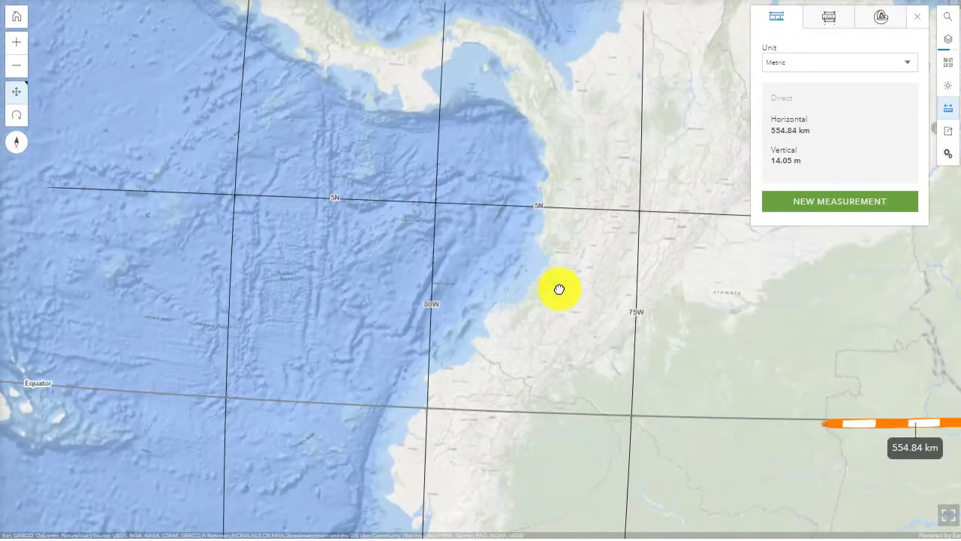
left_click_drag(635, 355, 315, 307)
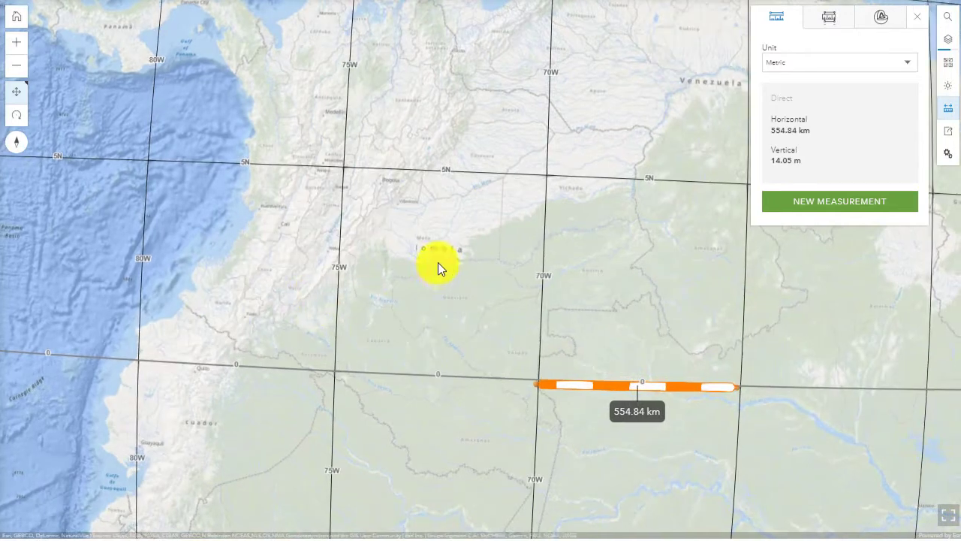
left_click_drag(440, 263, 294, 240)
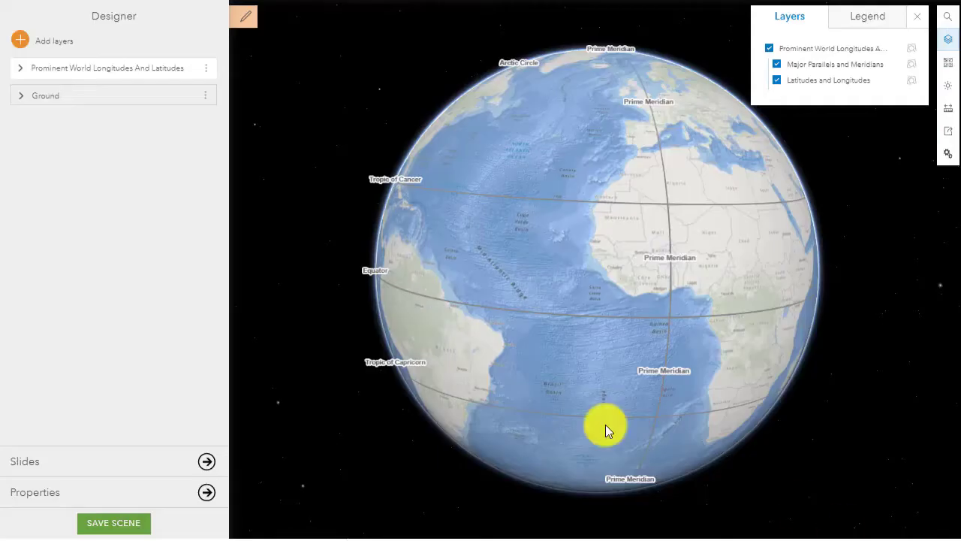
- Start adding a layer to the scene and set the layer source to ArcGIS Online
left_click(22, 42)
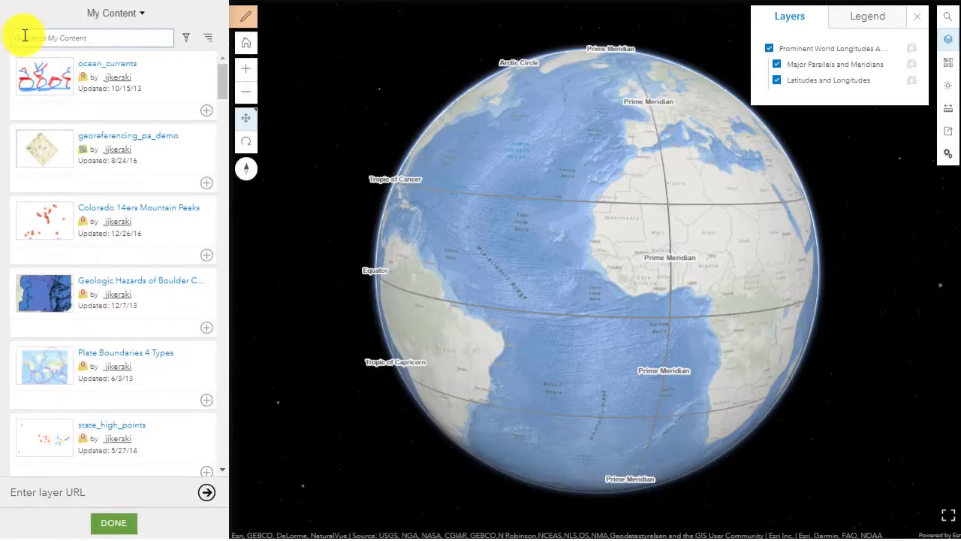
left_click(42, 38)
left_click(112, 13)
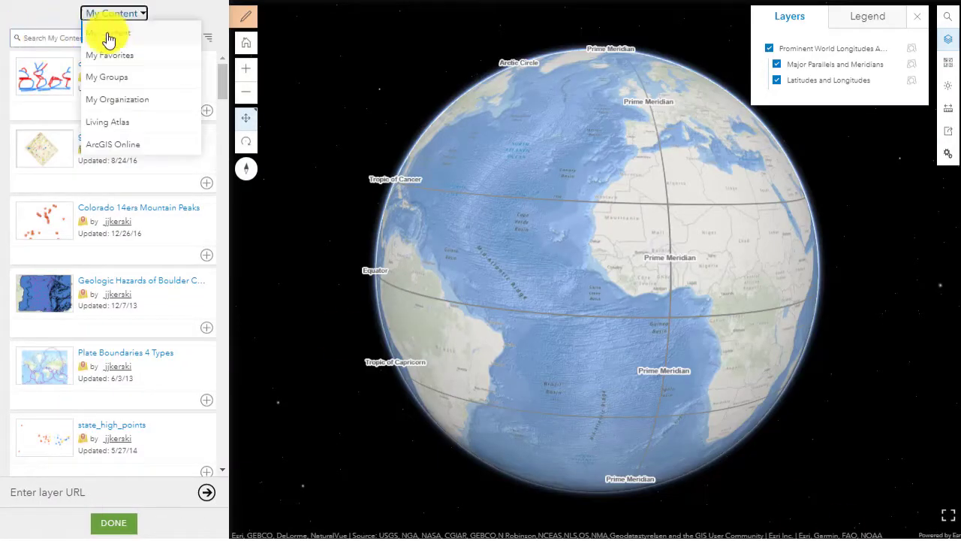
left_click(119, 143)
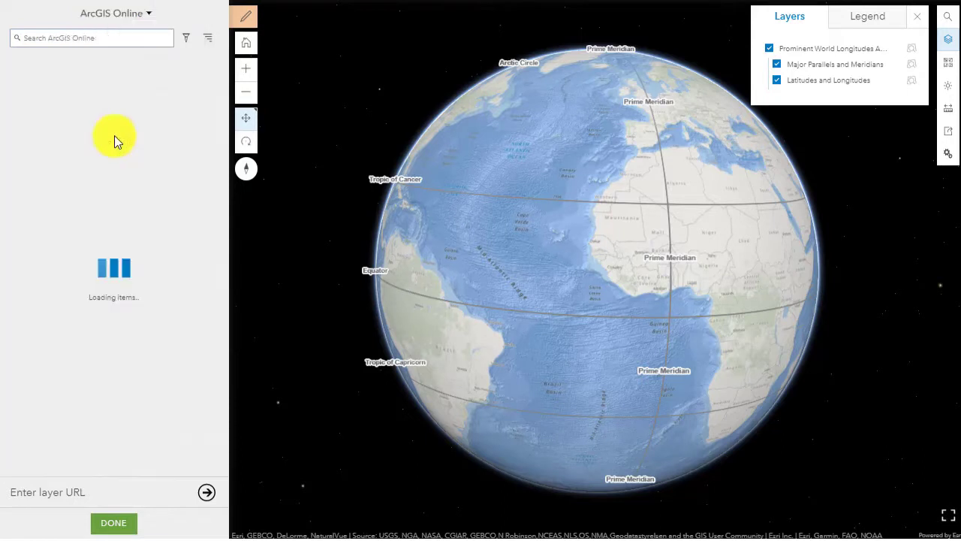
- Search the ArcGIS Online layers for "graticule"
left_click(93, 35)
type("gratu")
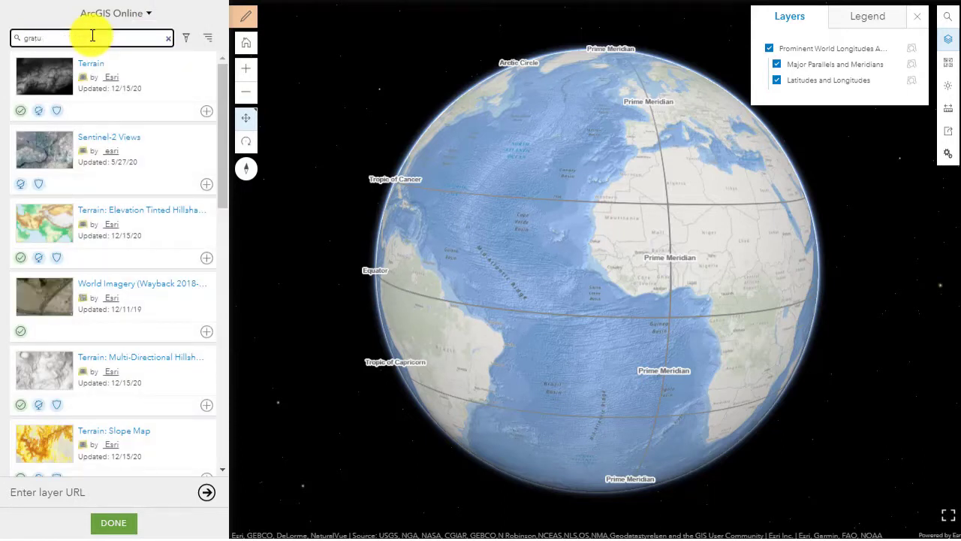
type("c")
key("BackSpace")
key("BackSpace")
key("BackSpace")
type("ticul")
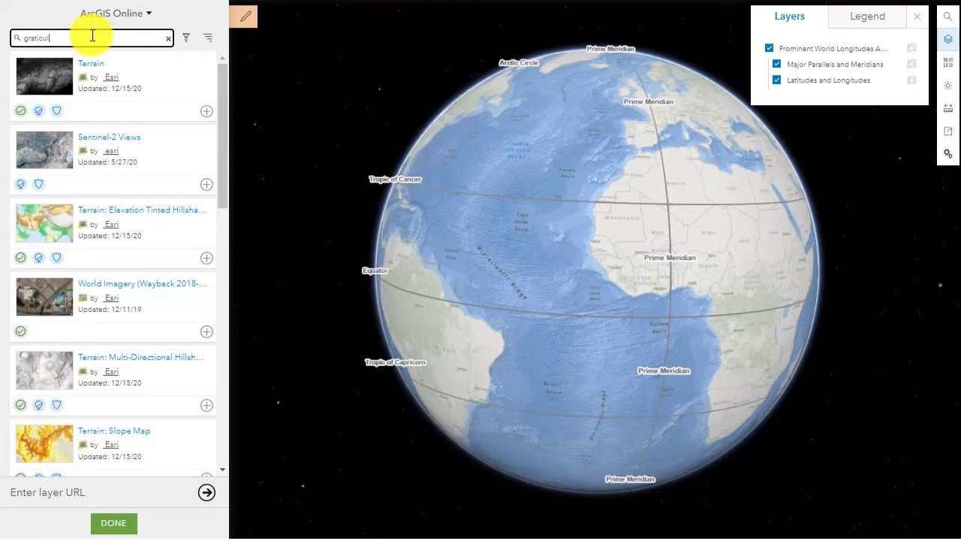
type("e")
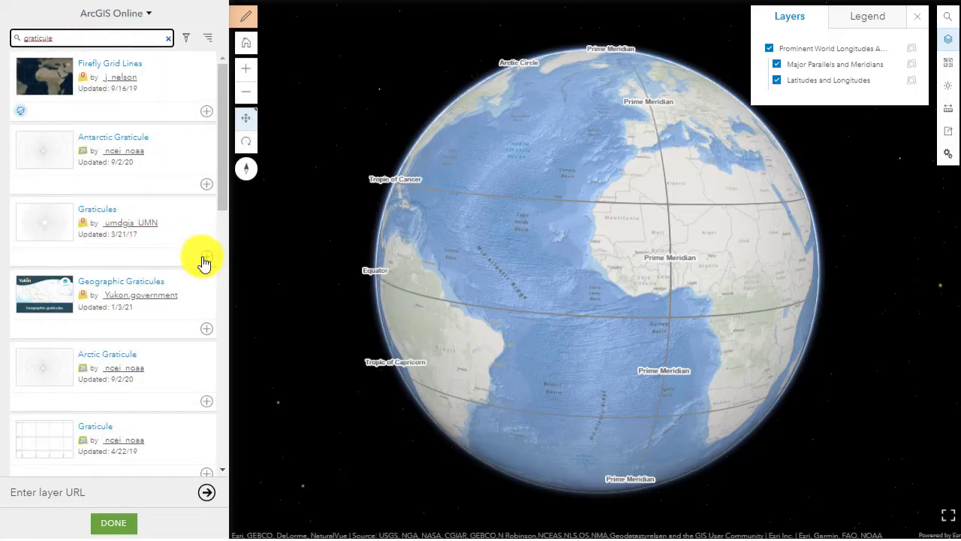
- Add the Graticule layer by ncei_noaa to the scene and check its grid lines over northwest Africa
left_click(206, 472)
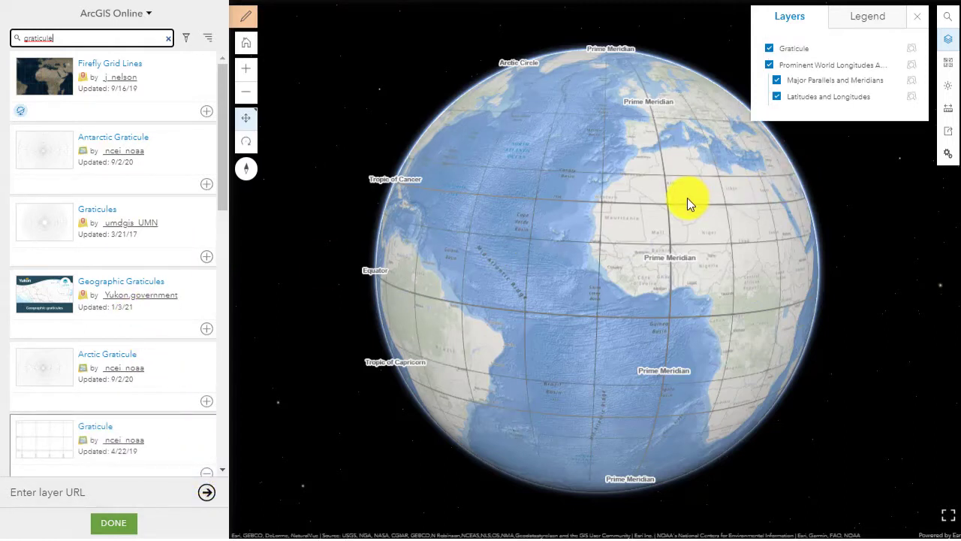
scroll(688, 198, "down", 5)
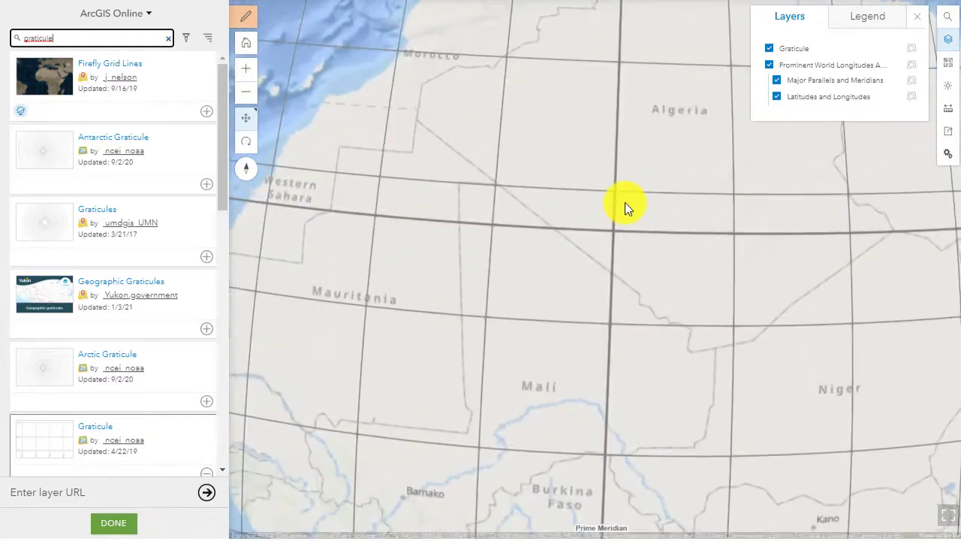
- Examine how the graticule's grid lines and degree labels change with zoom level over northwest Africa and the central United States
scroll(625, 202, "up", 3)
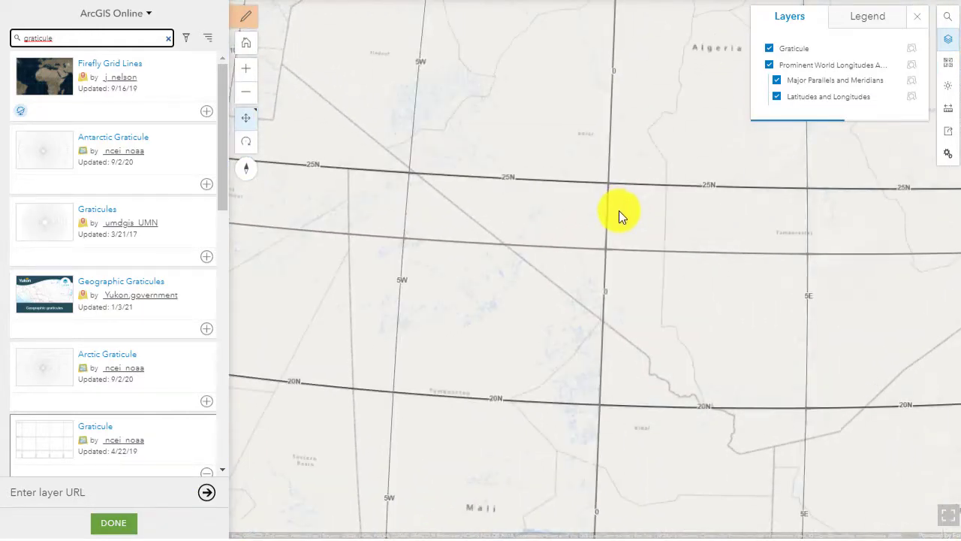
scroll(619, 211, "up", 3)
left_click_drag(618, 215, 651, 133)
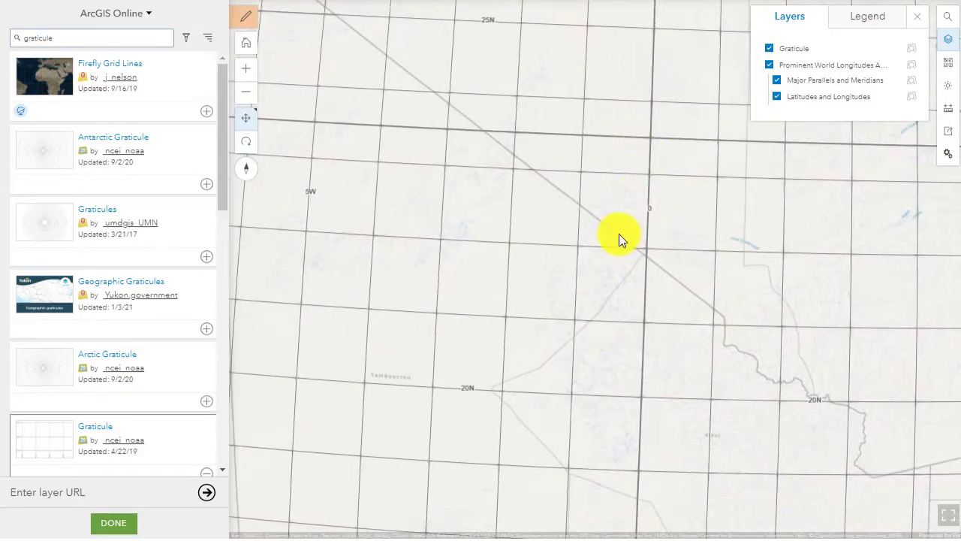
scroll(578, 217, "down", 5)
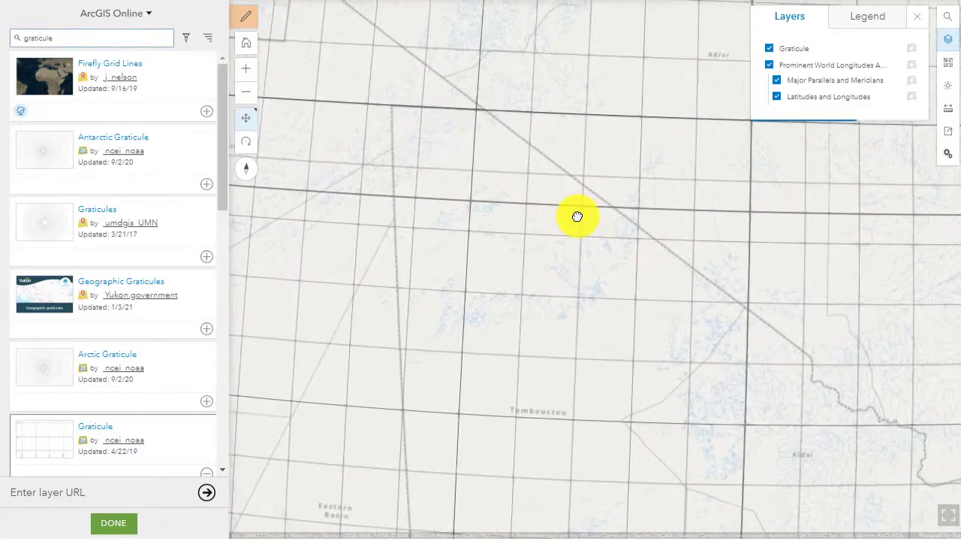
left_click_drag(521, 240, 753, 298)
left_click_drag(471, 175, 538, 258)
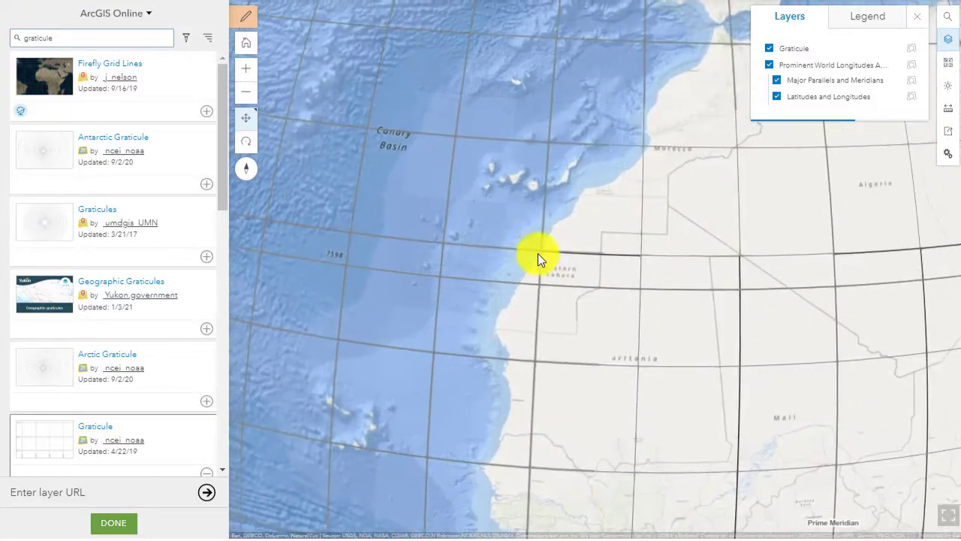
left_click_drag(465, 235, 923, 322)
left_click_drag(541, 293, 774, 296)
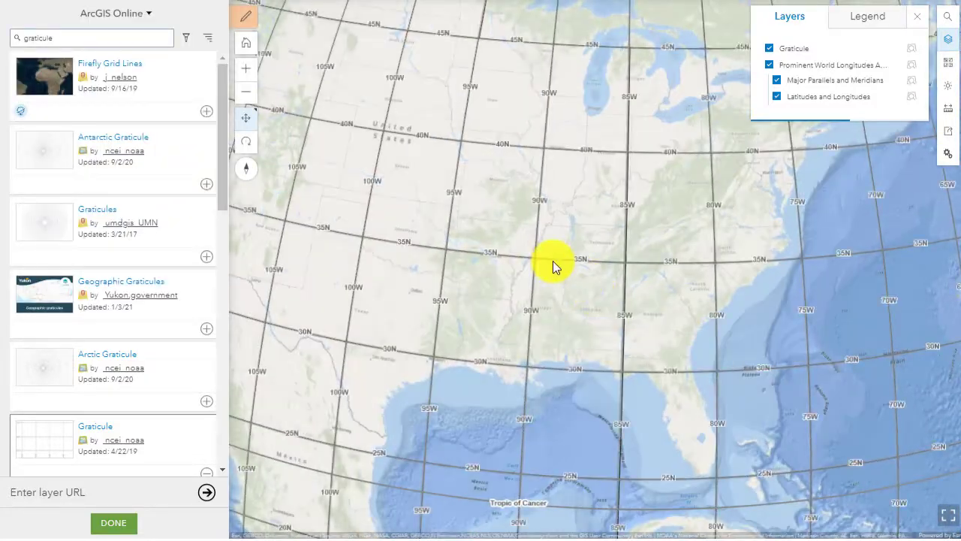
scroll(553, 260, "up", 2)
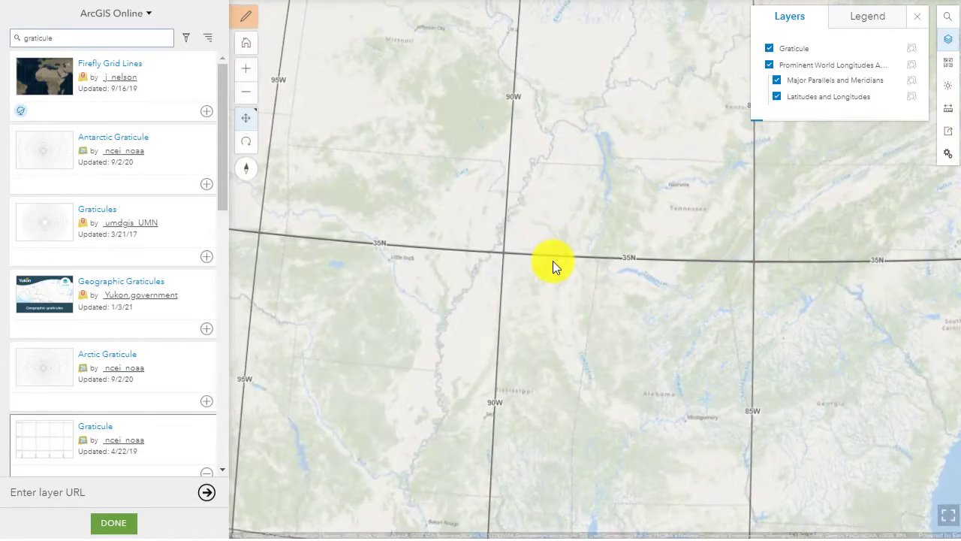
left_click_drag(550, 263, 552, 370)
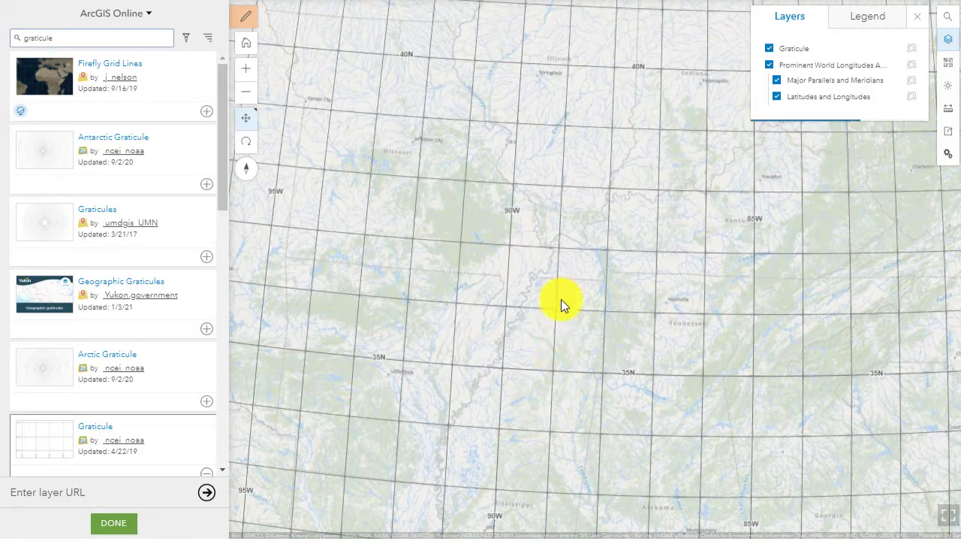
- Measure the distance along the Equator between the 72W and 71W meridians in Colombia and show it in Metric units
scroll(561, 289, "down", 2)
left_click_drag(607, 232, 472, 1)
left_click_drag(614, 217, 614, 4)
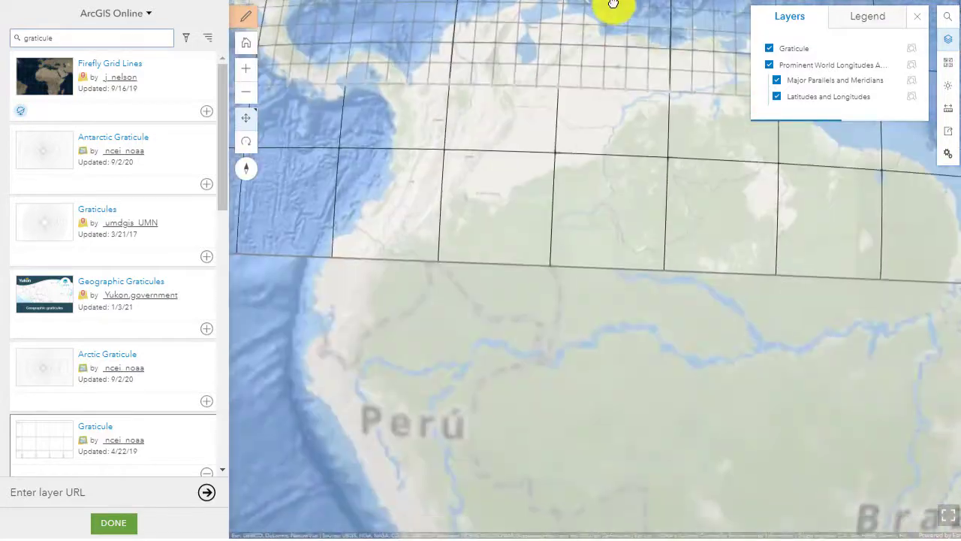
scroll(560, 249, "up", 2)
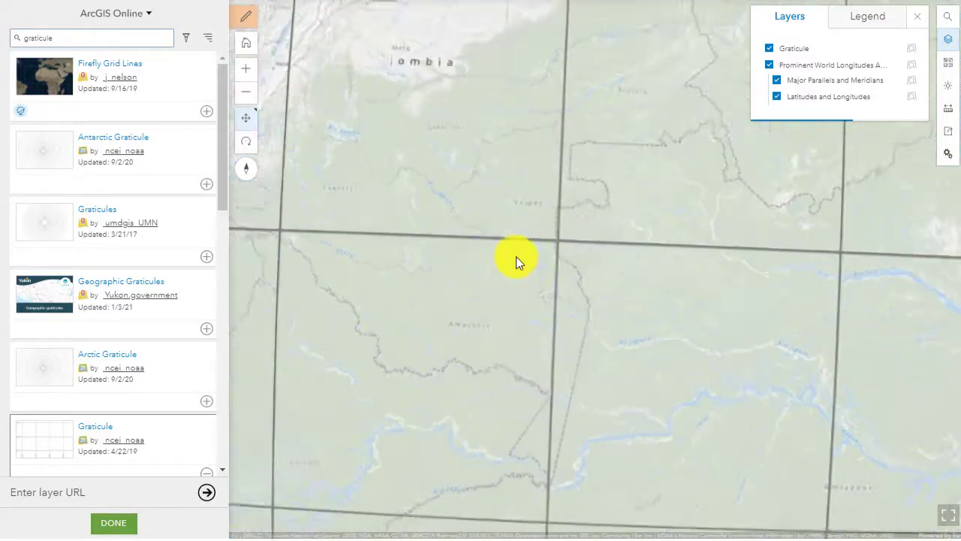
left_click_drag(476, 260, 607, 305)
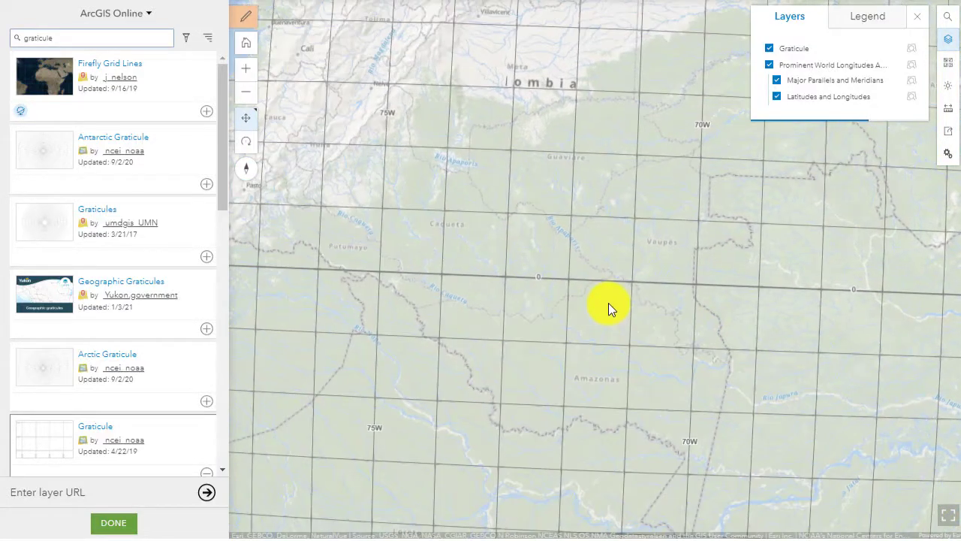
left_click(948, 108)
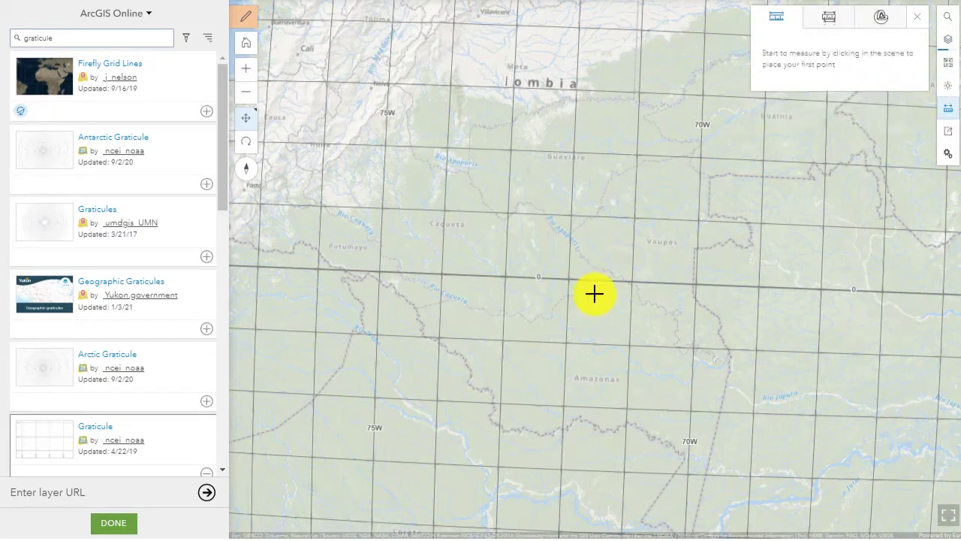
left_click(574, 280)
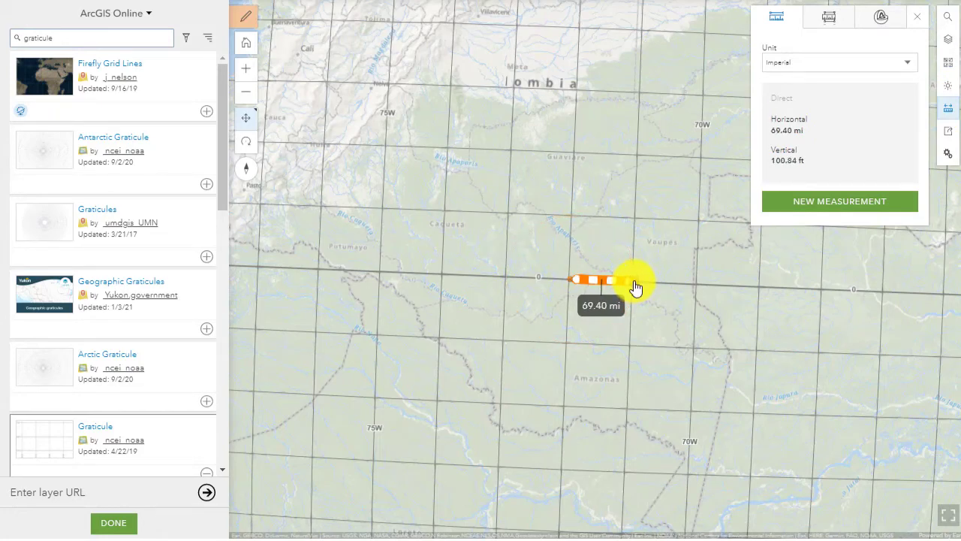
left_click(890, 64)
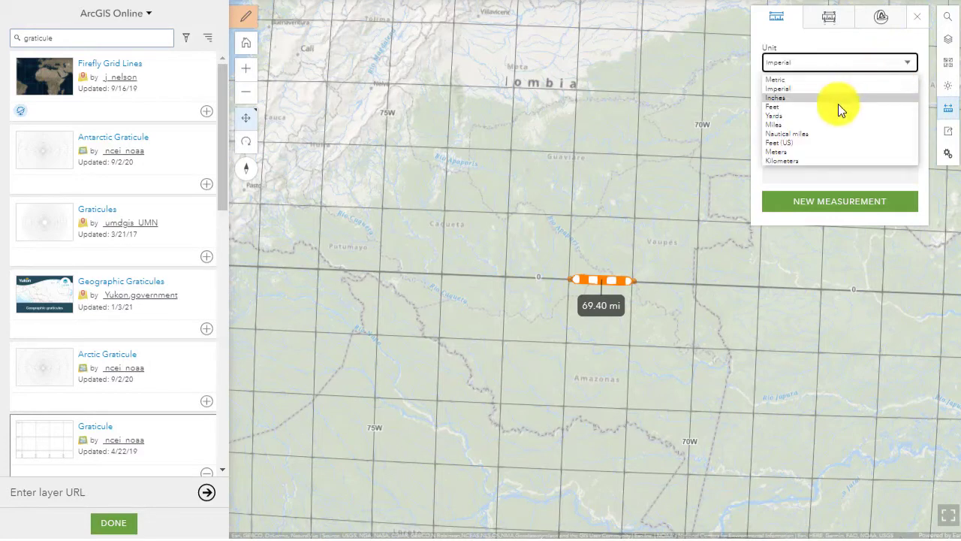
left_click(825, 79)
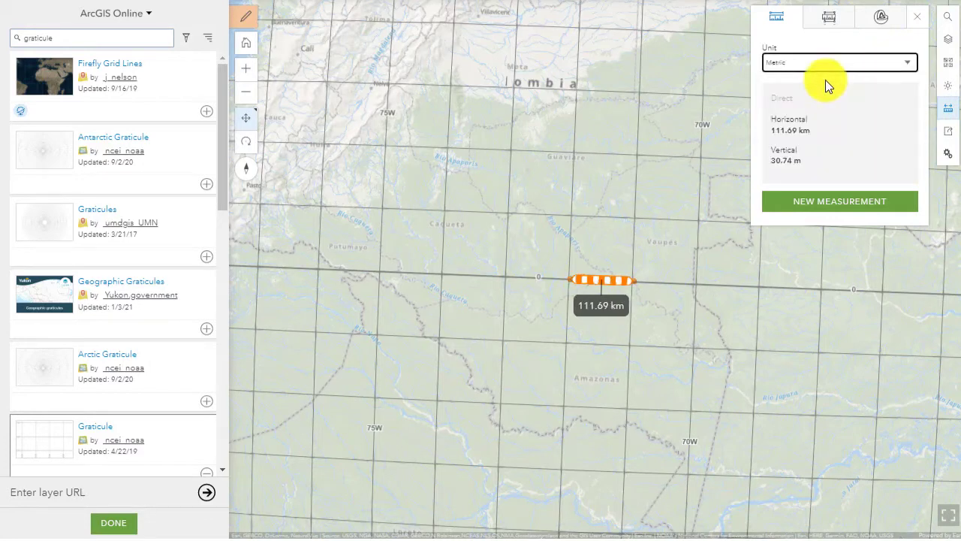
- Start an area measurement near Houston along the 30N parallel from the 96W to the 95W meridian
scroll(464, 175, "down", 5)
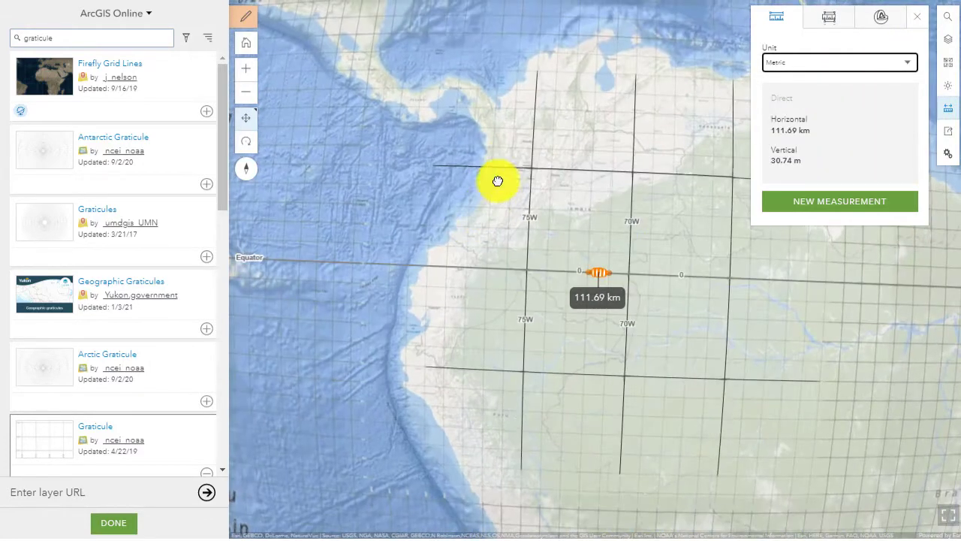
left_click_drag(511, 165, 594, 393)
left_click_drag(448, 223, 553, 337)
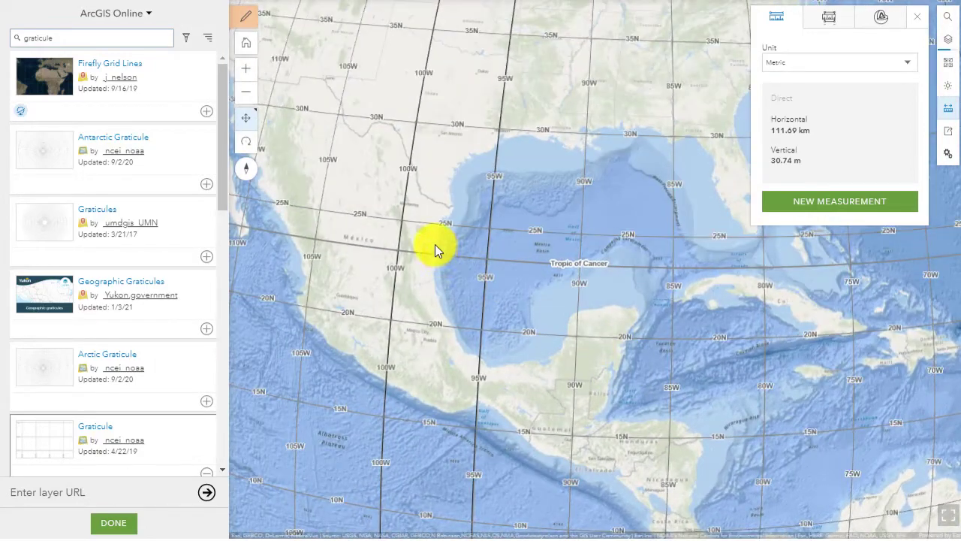
scroll(429, 124, "up", 2)
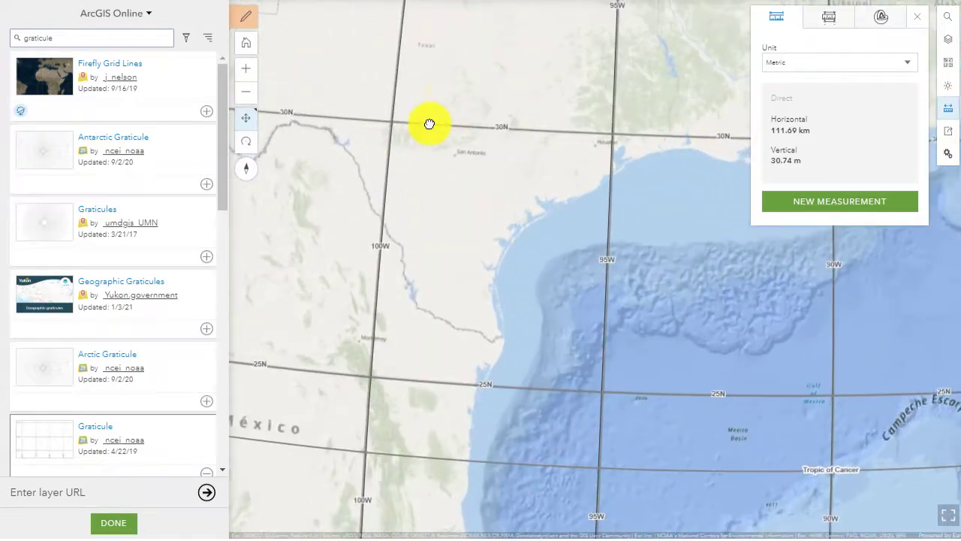
left_click_drag(564, 163, 462, 189)
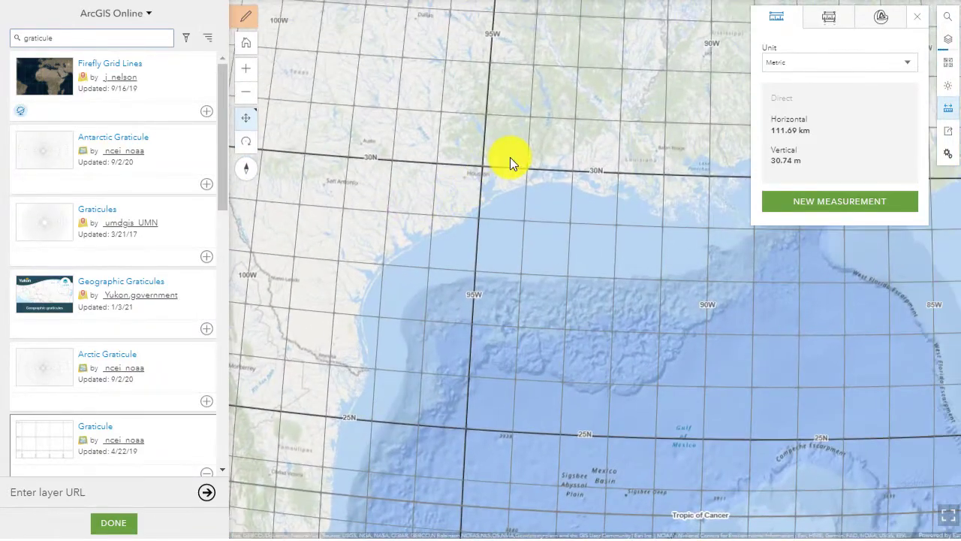
scroll(480, 140, "up", 2)
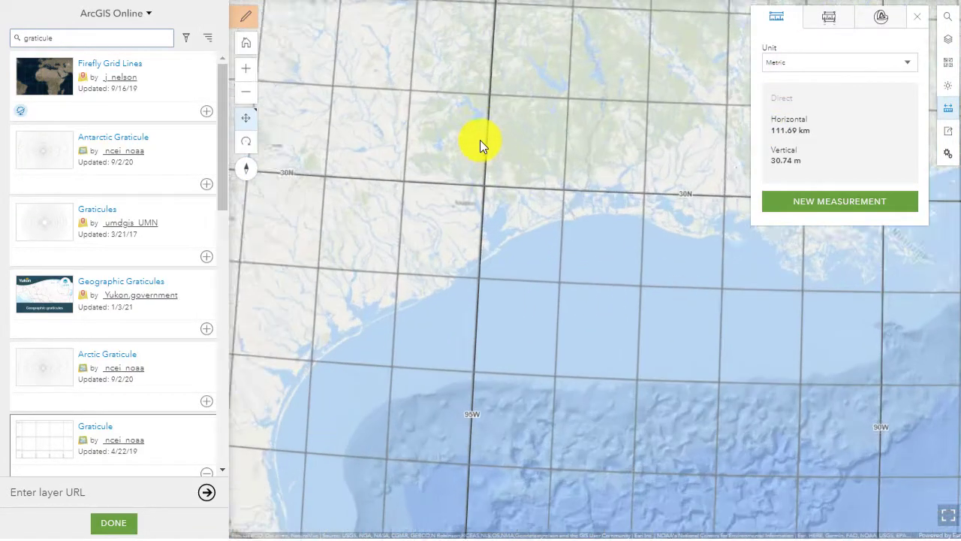
left_click(829, 24)
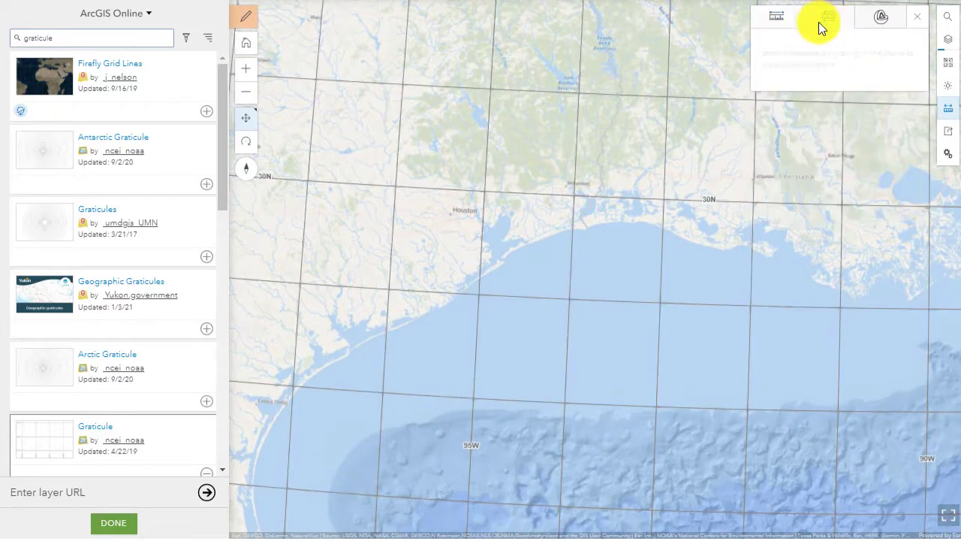
left_click(397, 185)
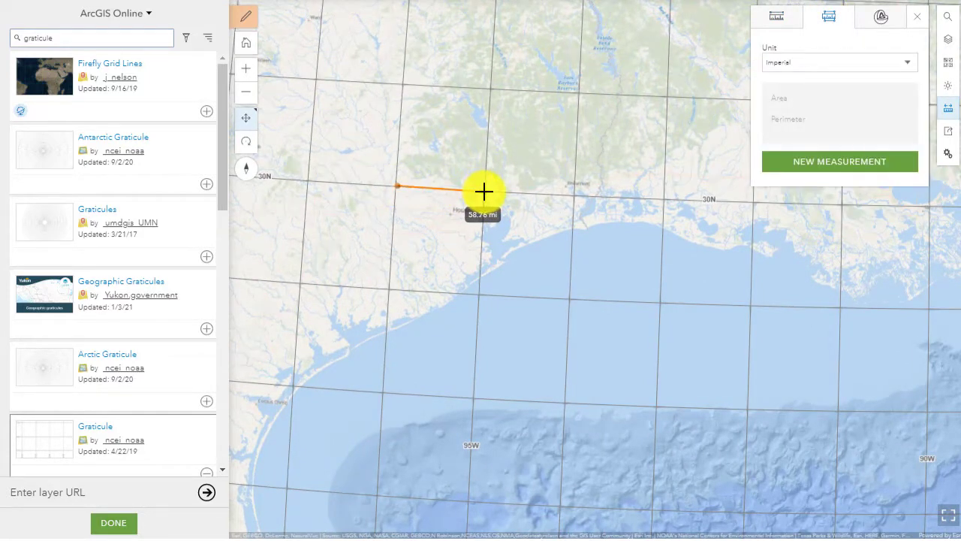
left_click(483, 192)
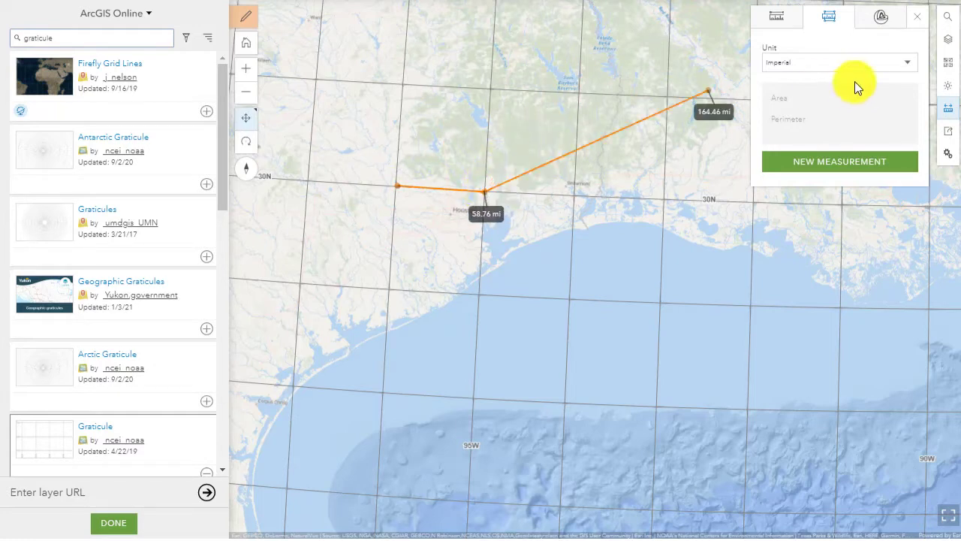
- Set the area measurement's unit to Metric and finish its outline along the 30N parallel
left_click(910, 66)
left_click(849, 80)
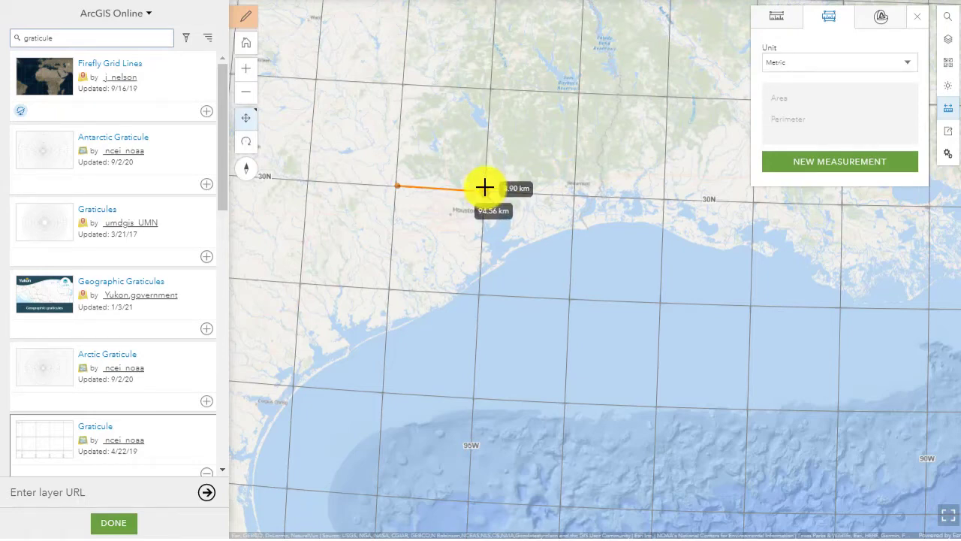
left_click(485, 188)
double_click(451, 186)
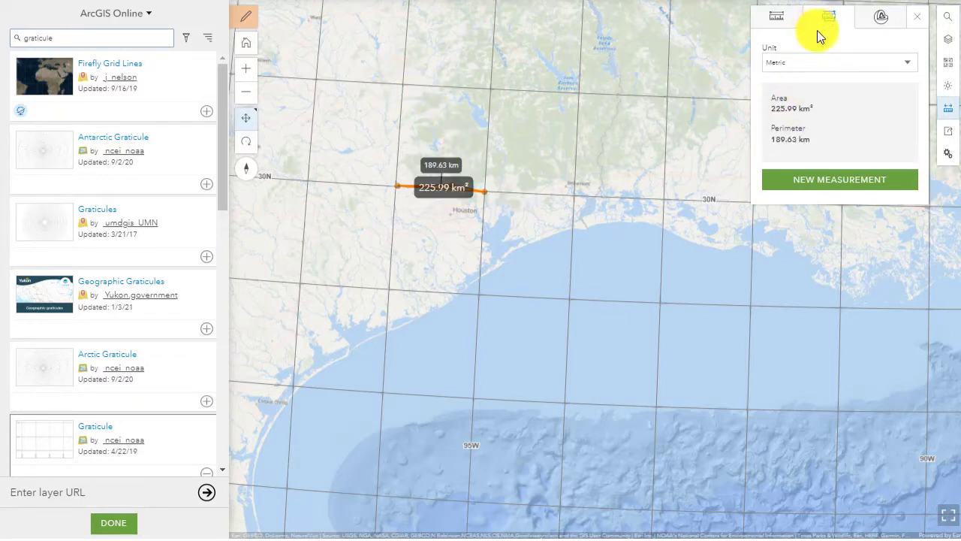
- Measure along the 31N parallel from 96W to 95W, extend the outline north to about 50N, and exit measuring
left_click(818, 180)
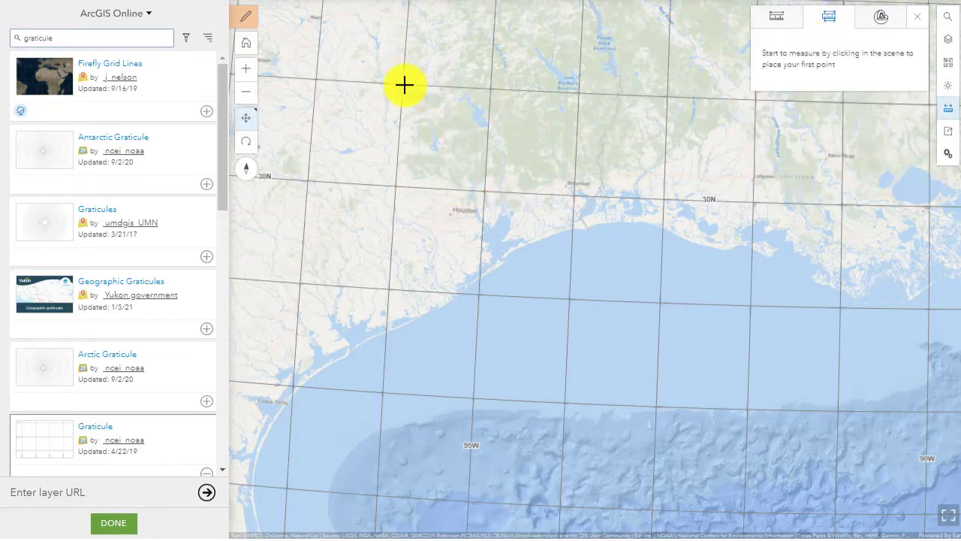
left_click(404, 85)
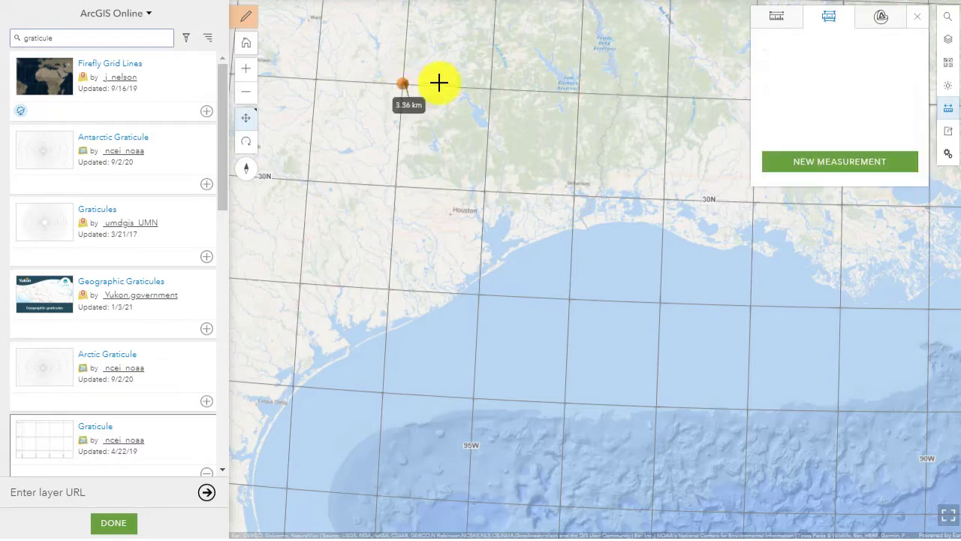
left_click(490, 86)
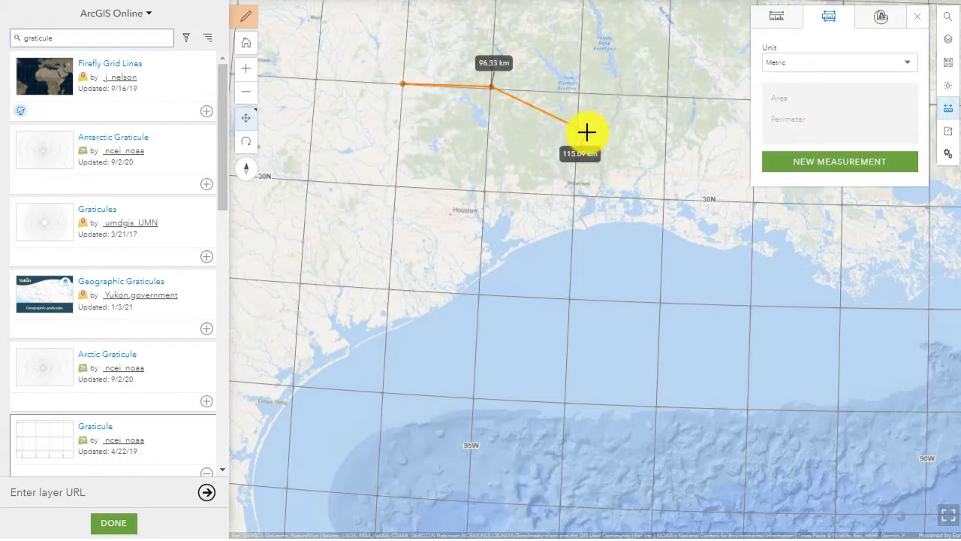
scroll(584, 133, "down", 6)
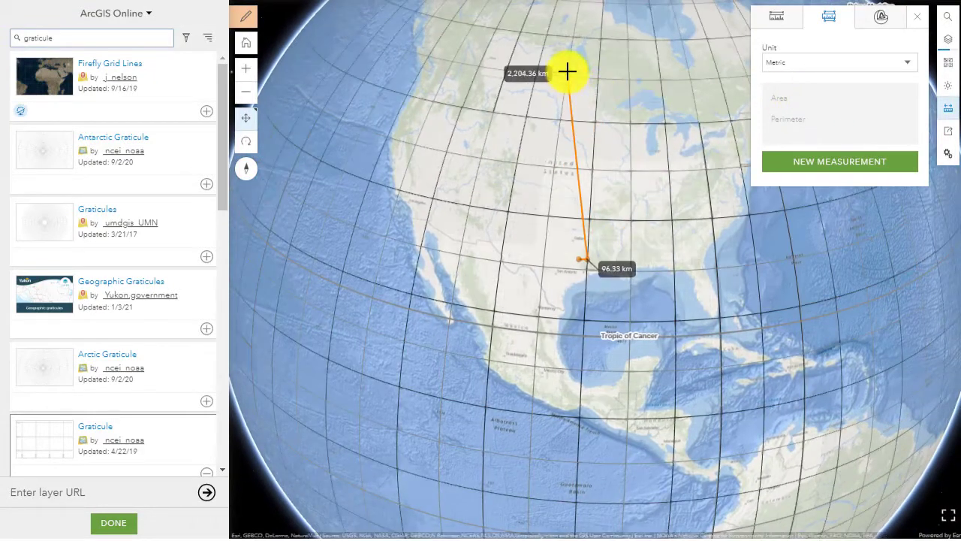
left_click(571, 72)
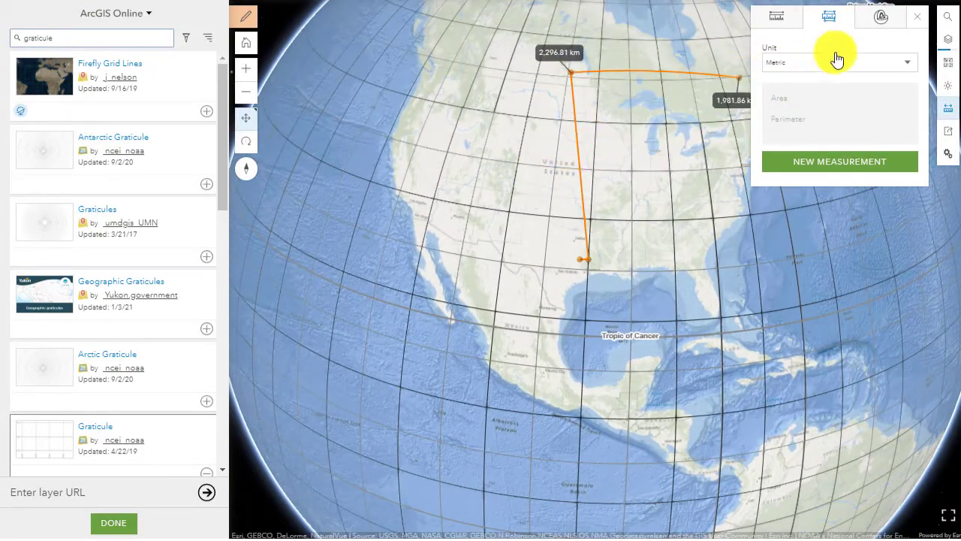
left_click(917, 17)
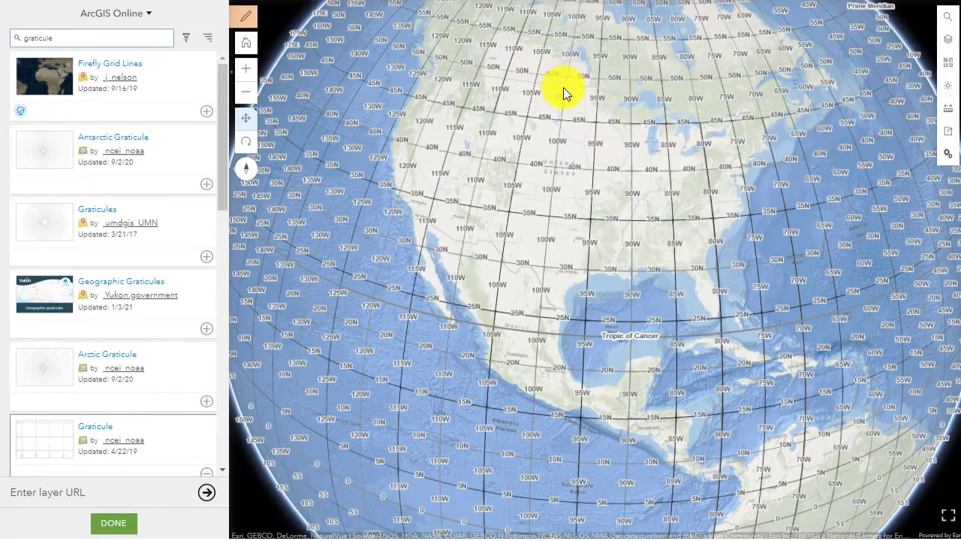
- Try to measure the distance along the 46N parallel between the 104W and 103W meridians with the area measurement
scroll(563, 87, "up", 2)
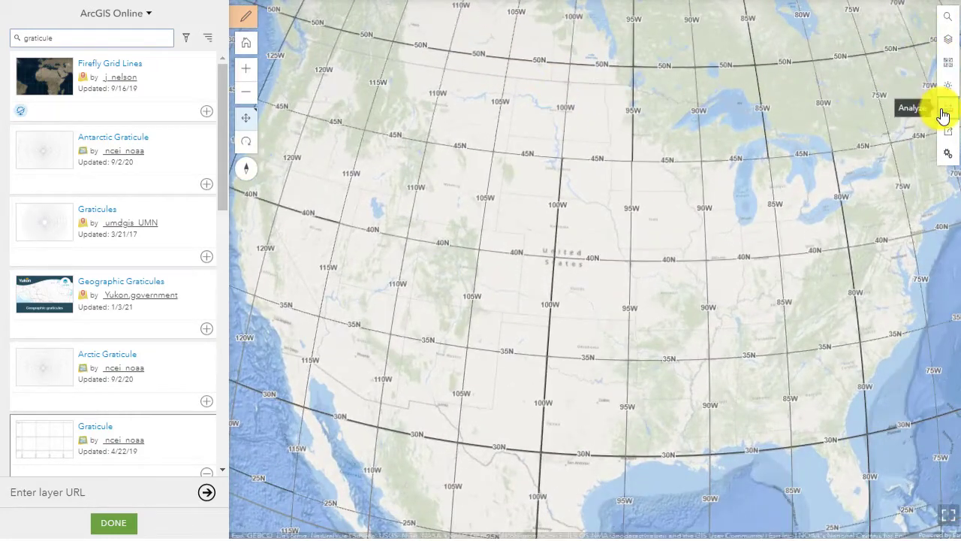
left_click(945, 109)
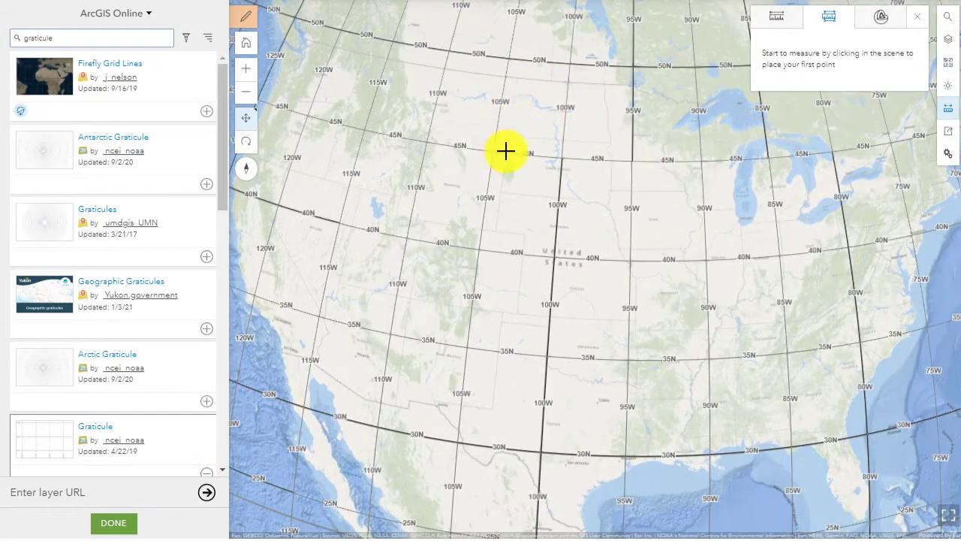
scroll(505, 152, "up", 3)
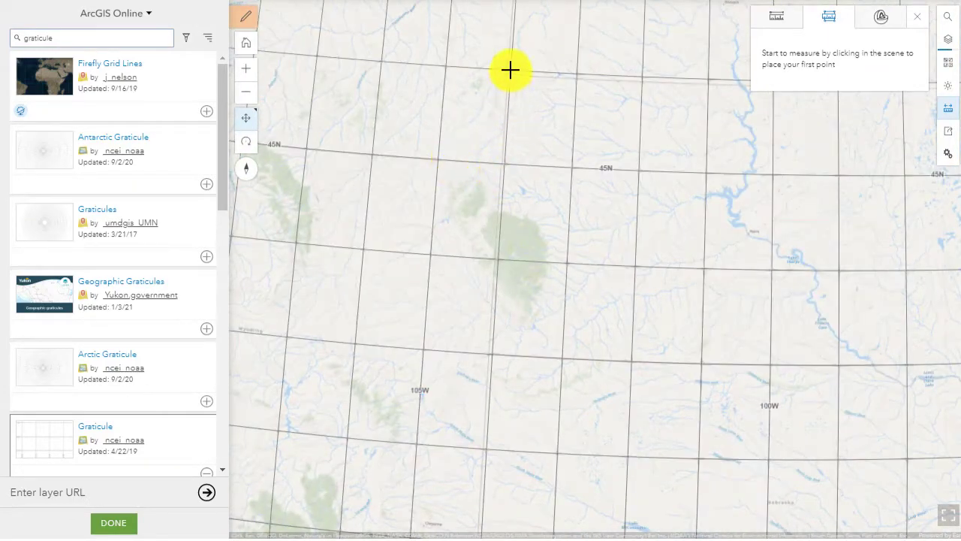
left_click(510, 69)
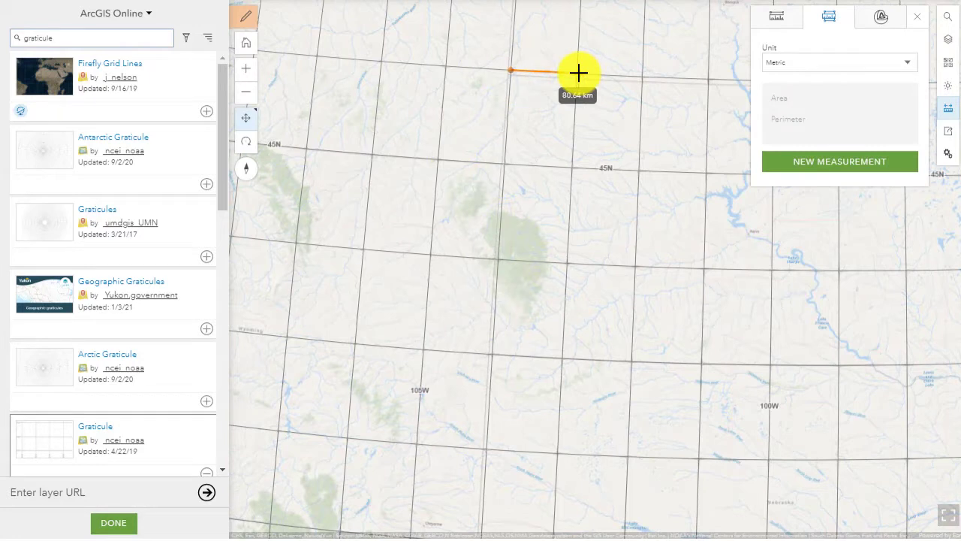
double_click(577, 72)
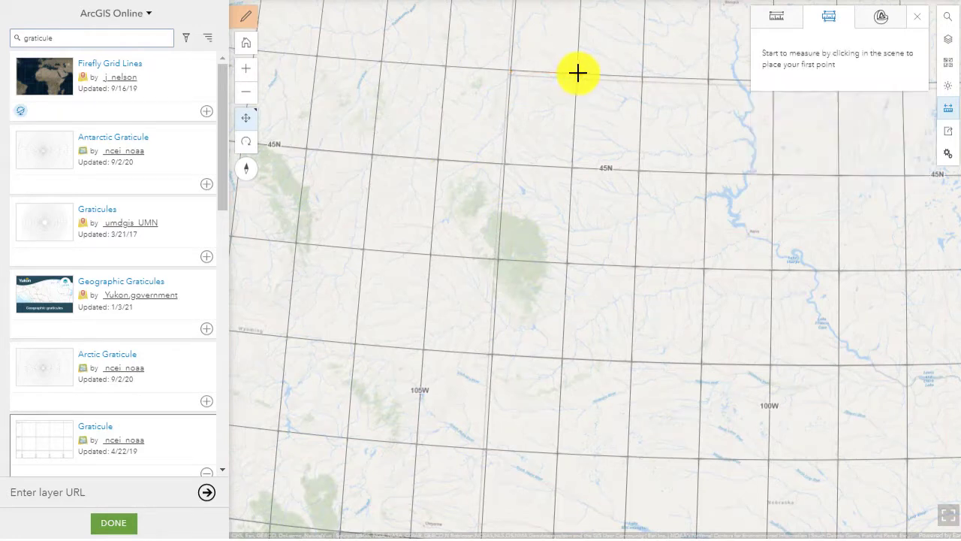
- Measure the distance along the 46N parallel between the 104W and 103W meridians, and reset the measurement
left_click(509, 70)
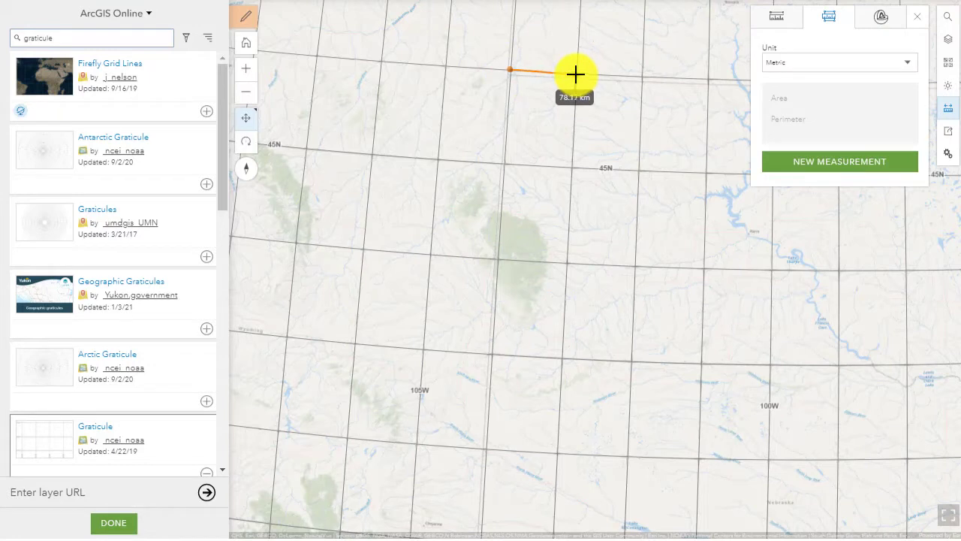
double_click(644, 75)
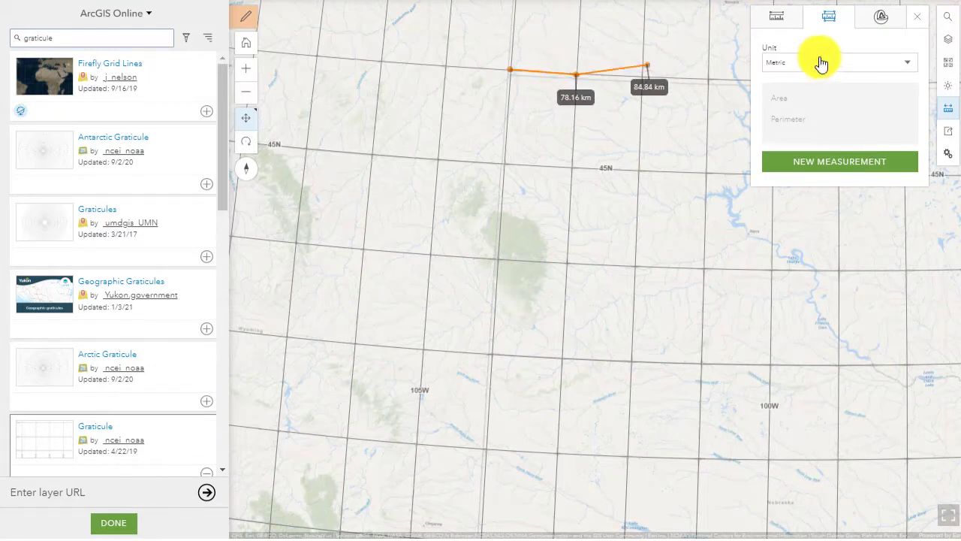
left_click(848, 161)
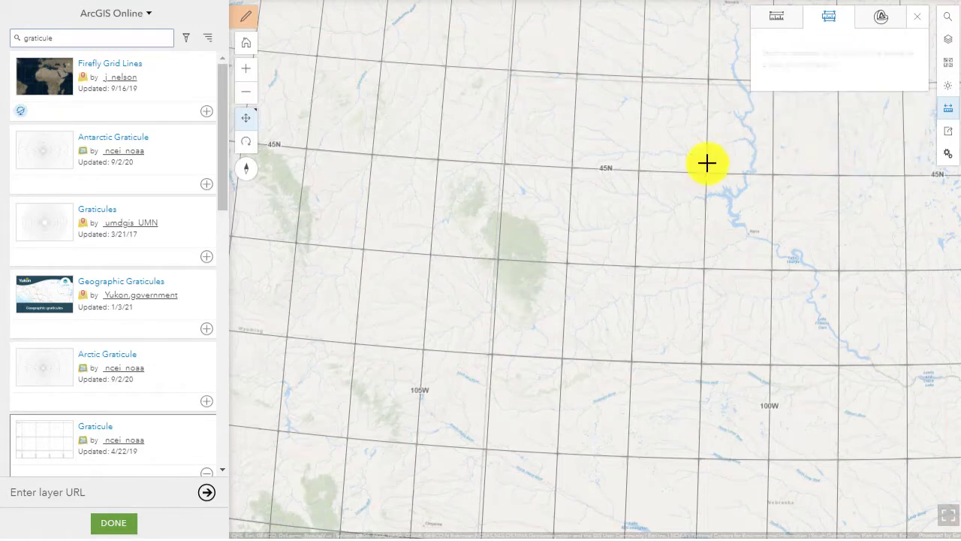
- Measure the distance along the 45N parallel between the 104W and 103W meridians, and exit measuring
left_click(503, 162)
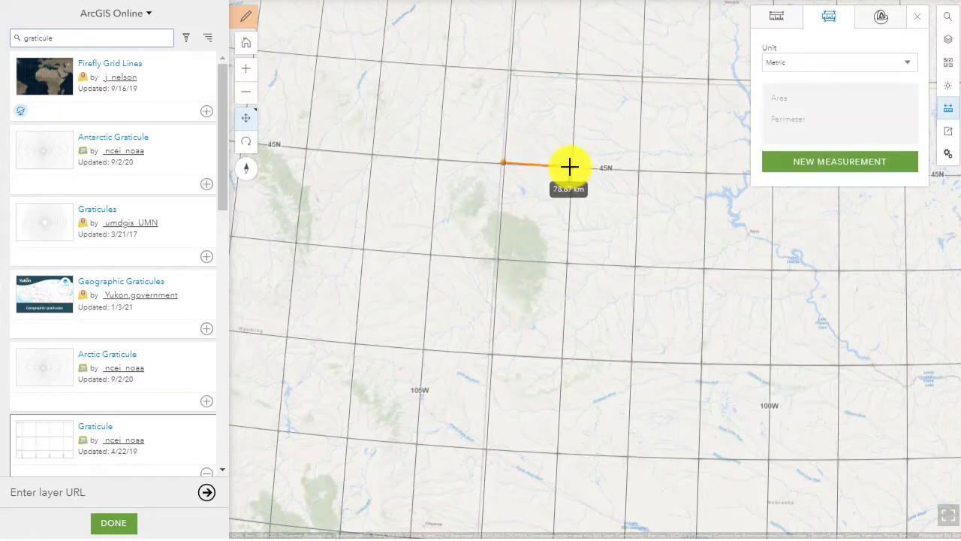
left_click(569, 166)
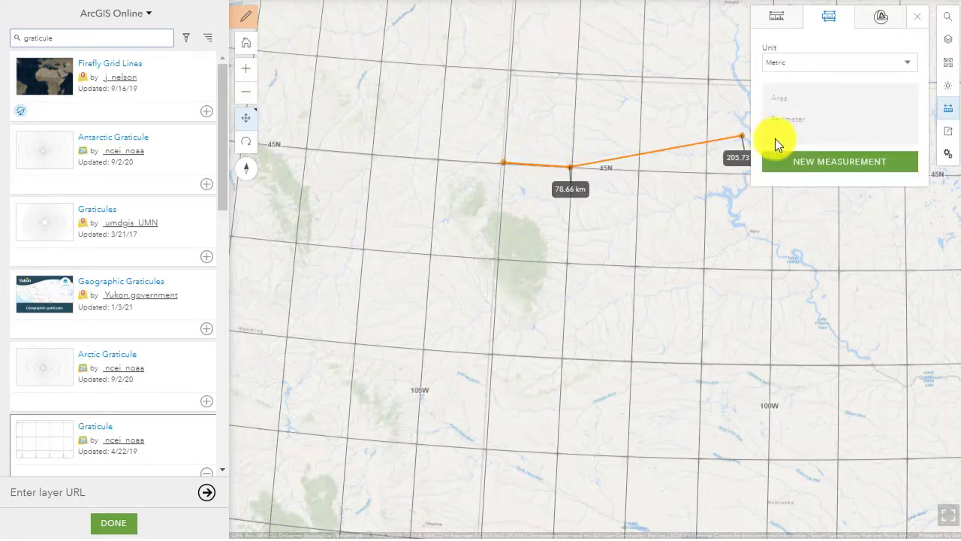
left_click(917, 17)
- Finish adding layers and check the options available for the Graticule layer in the scene's contents
scroll(769, 112, "down", 5)
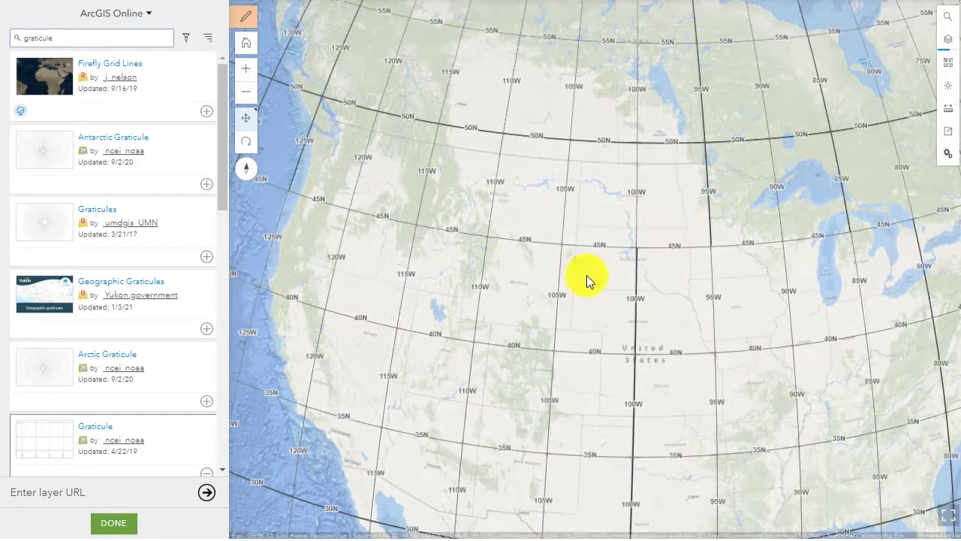
left_click_drag(641, 264, 834, 276)
left_click_drag(508, 286, 864, 295)
left_click_drag(583, 265, 686, 226)
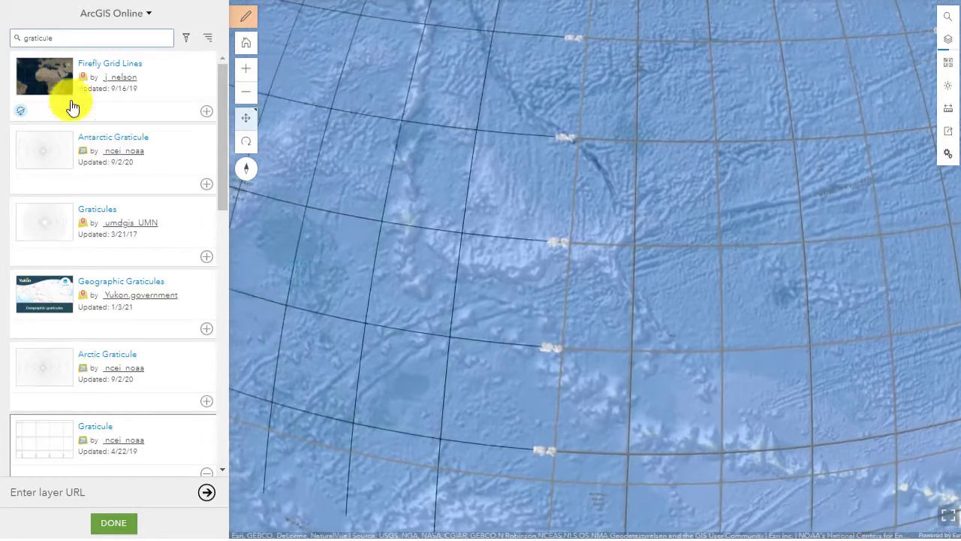
left_click(113, 526)
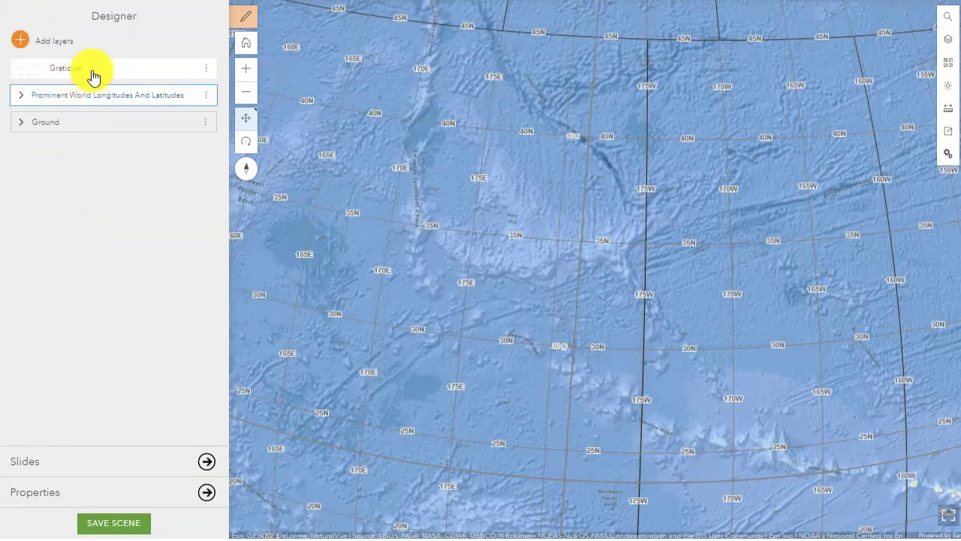
left_click(205, 71)
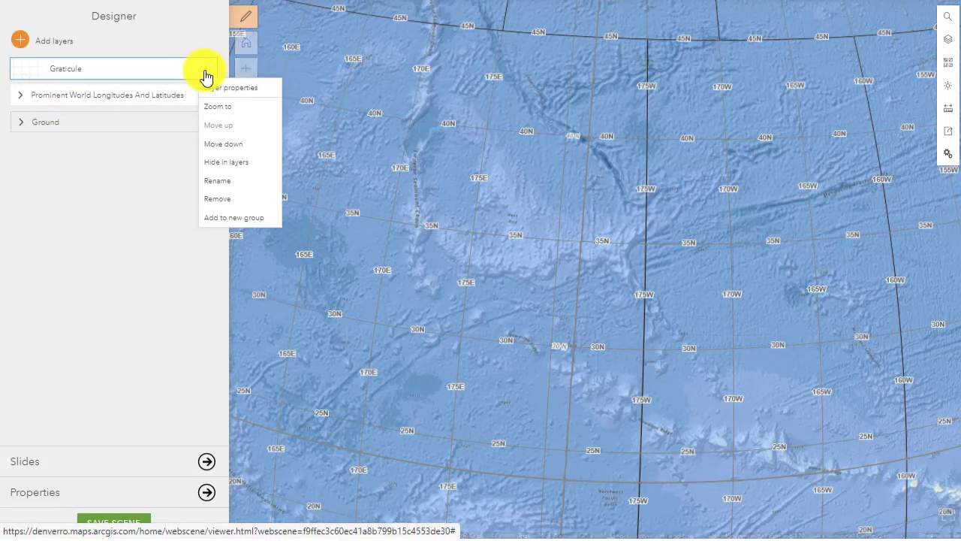
left_click(88, 225)
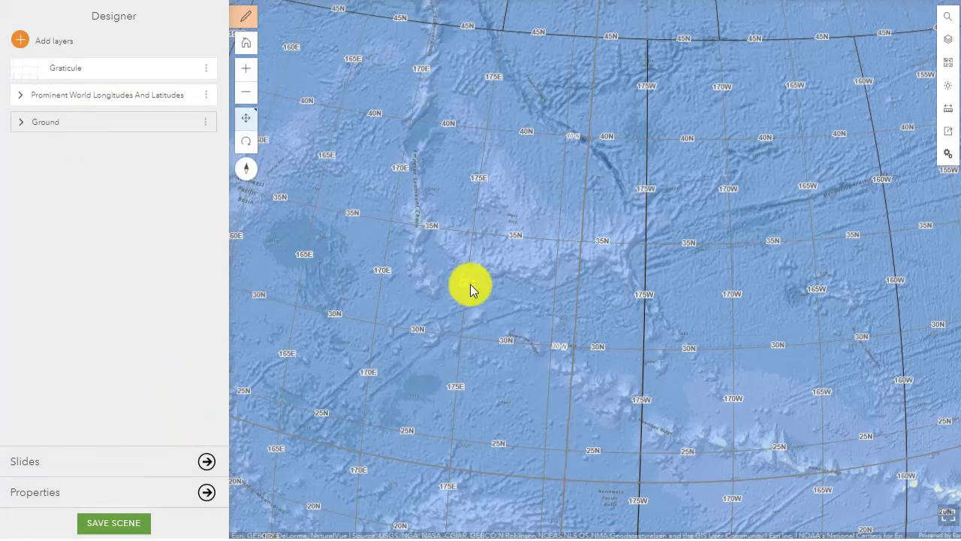
- Hide the scene designer so the globe over the North Pacific fills the window
scroll(469, 283, "down", 3)
left_click_drag(588, 288, 724, 257)
left_click_drag(655, 282, 728, 271)
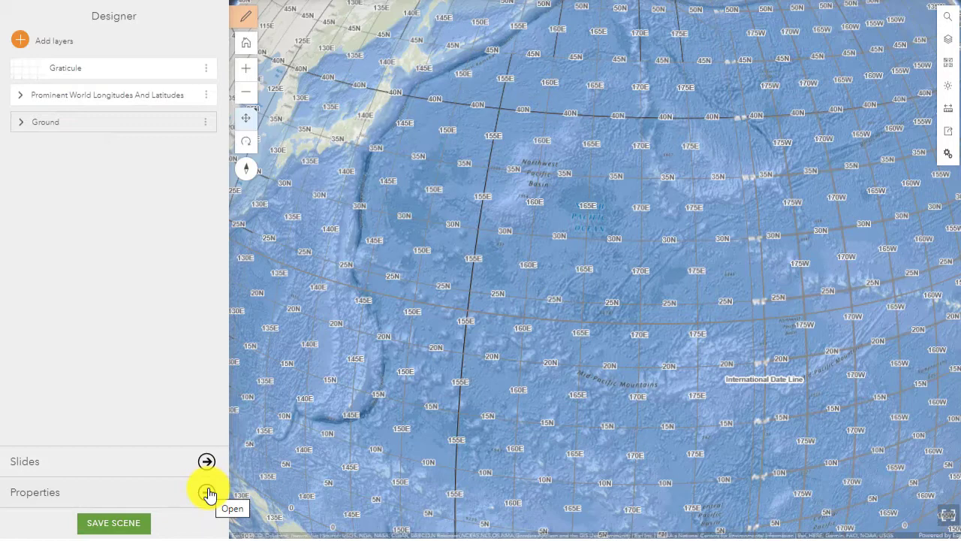
left_click(243, 18)
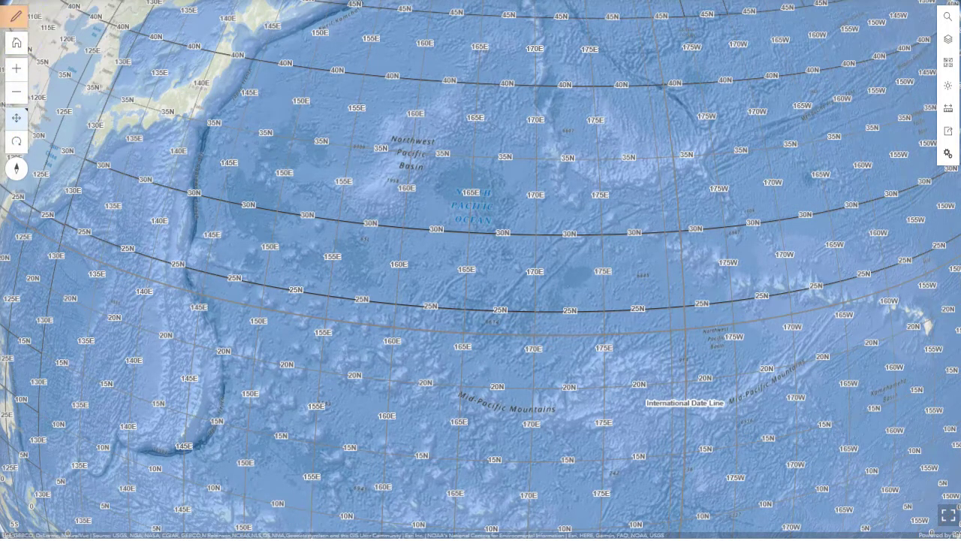
- Hide the Graticule and the Latitudes and Longitudes layers, leaving only Major Parallels and Meridians shown
left_click(946, 42)
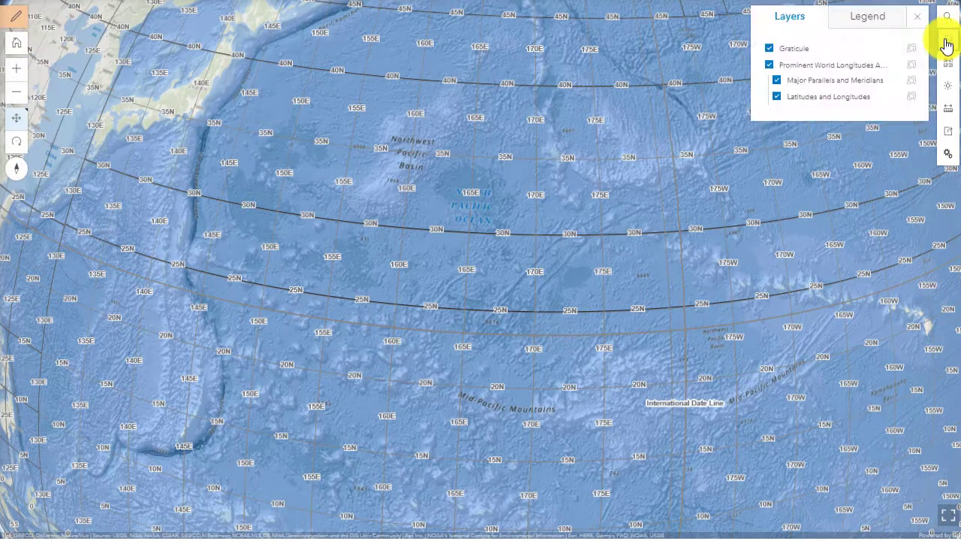
left_click(769, 49)
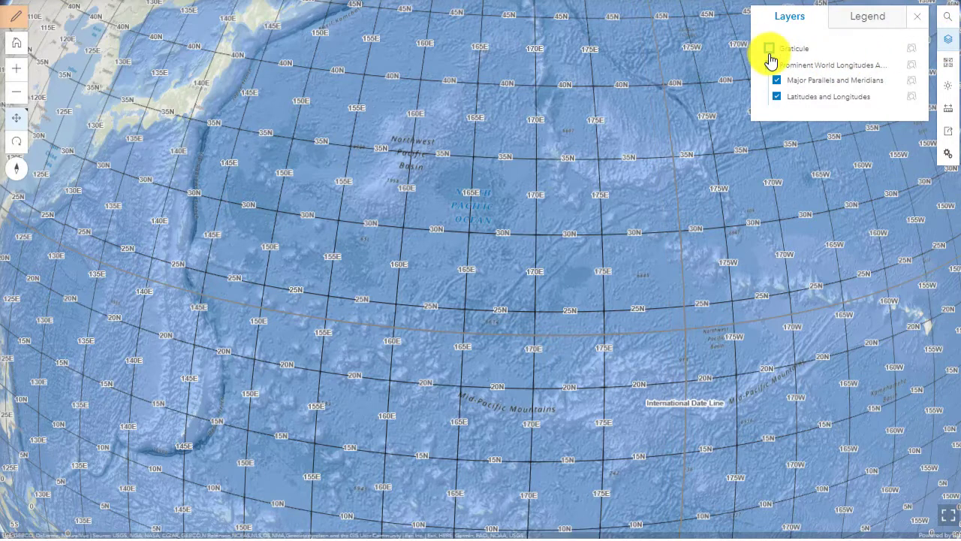
left_click(771, 66)
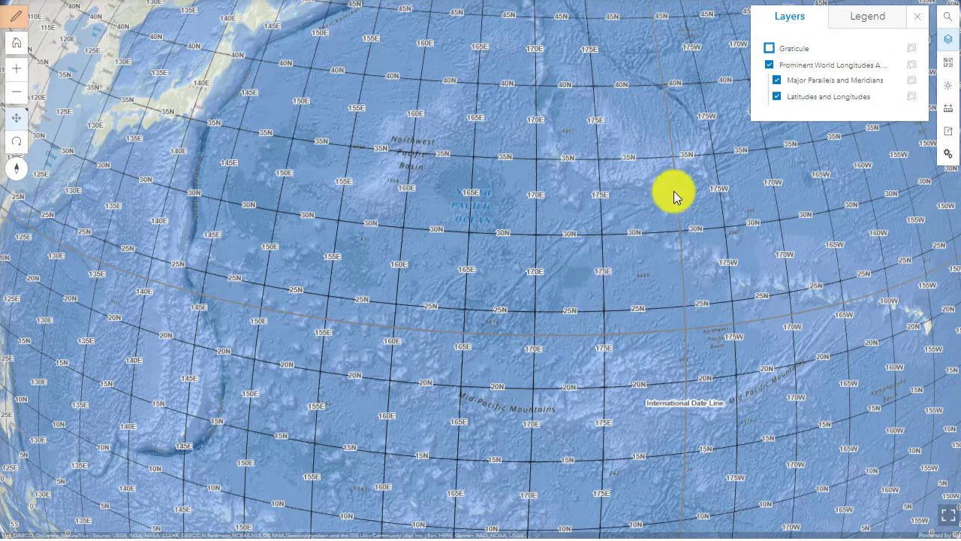
left_click(777, 81)
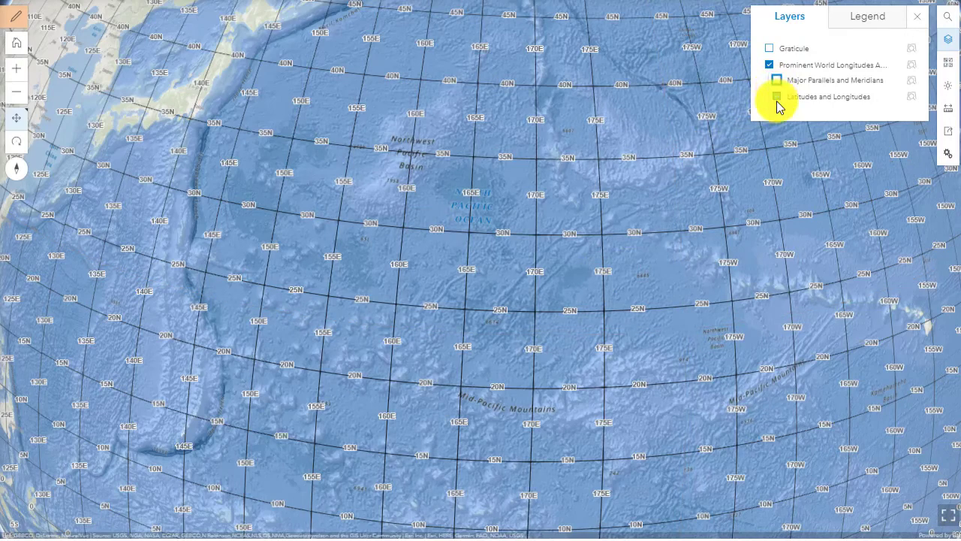
left_click(777, 97)
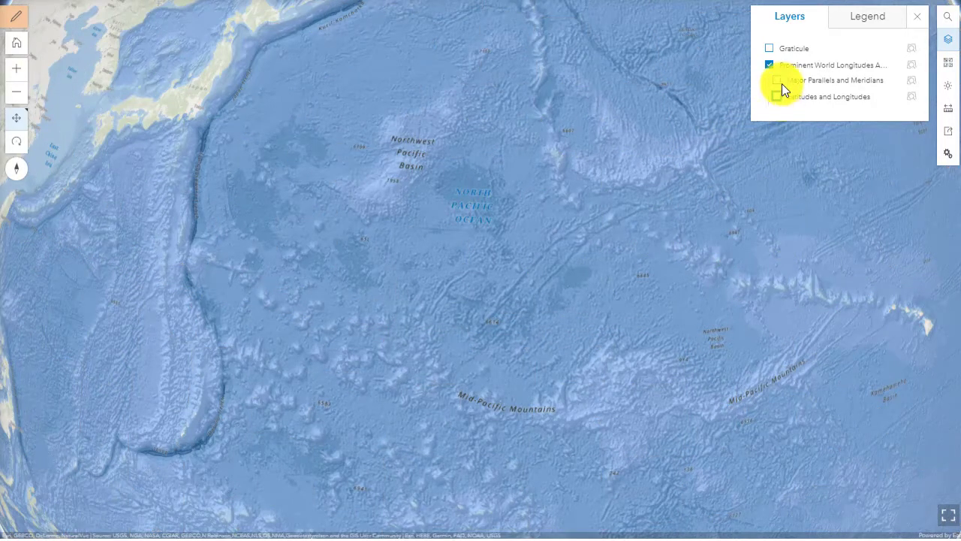
- Examine the course of the International Date Line from the North Pacific southward across the Equator to the Fiji area
left_click_drag(661, 308, 572, 227)
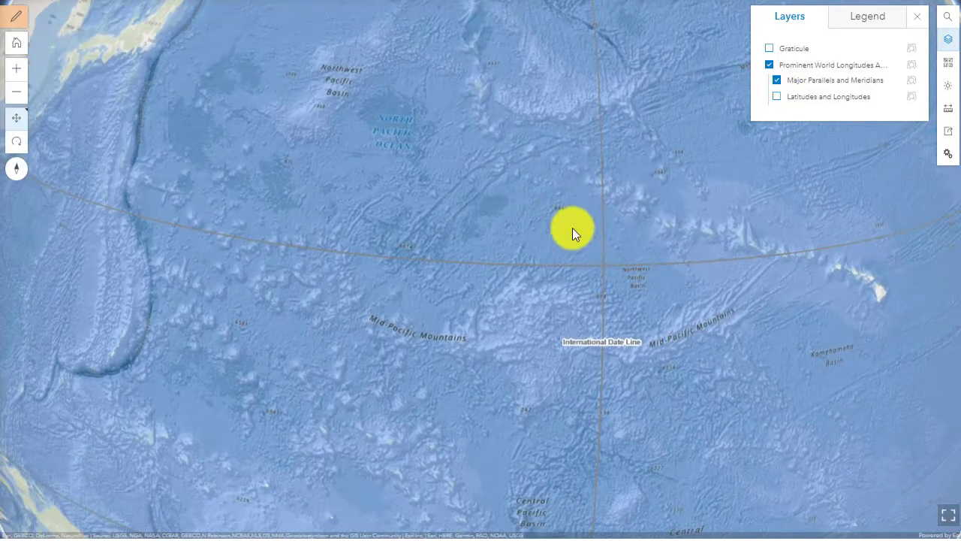
left_click_drag(646, 274, 636, 124)
left_click_drag(682, 365, 627, 125)
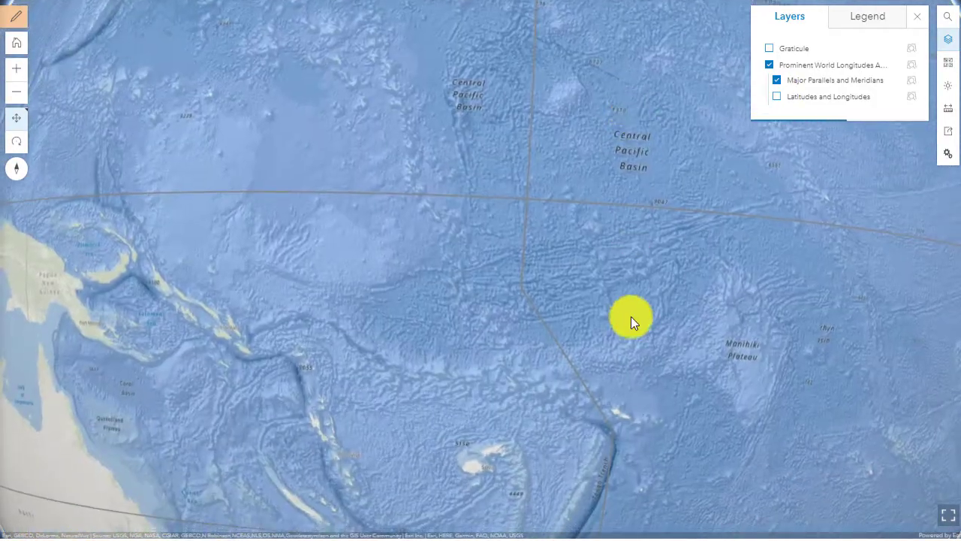
left_click_drag(629, 322, 601, 162)
scroll(504, 137, "up", 3)
left_click_drag(516, 167, 524, 184)
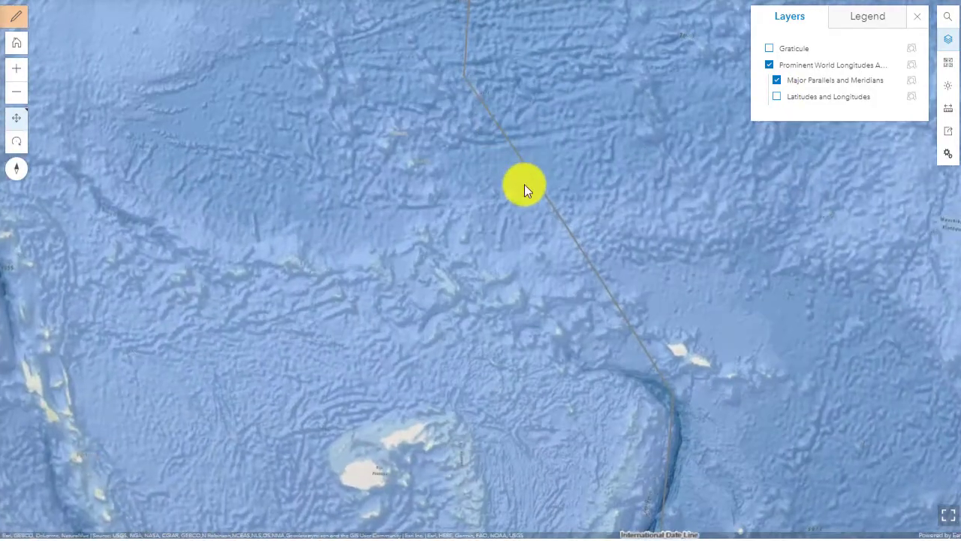
scroll(525, 184, "down", 2)
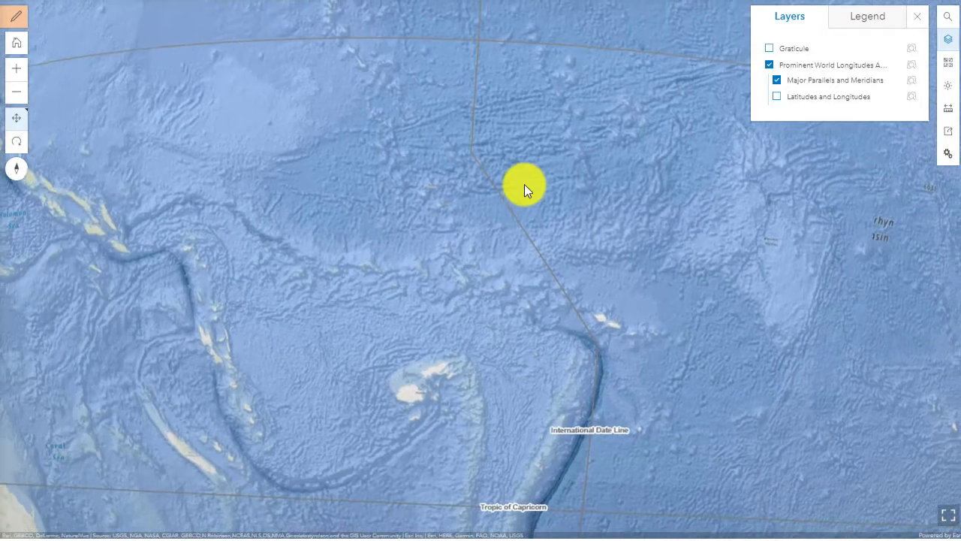
- Change the basemap to Terrain with Labels and trace the International Date Line across the Pacific on it
left_click(948, 64)
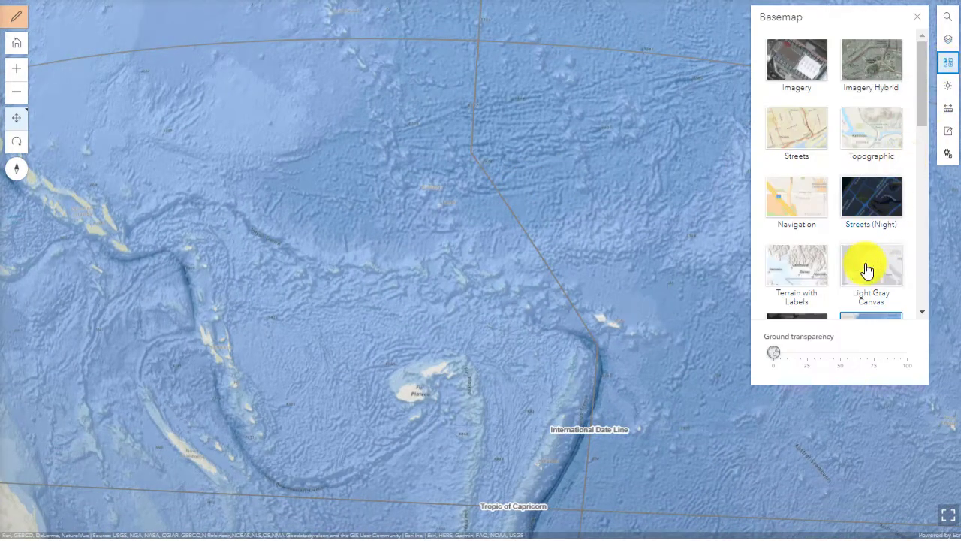
left_click(770, 258)
scroll(676, 264, "down", 5)
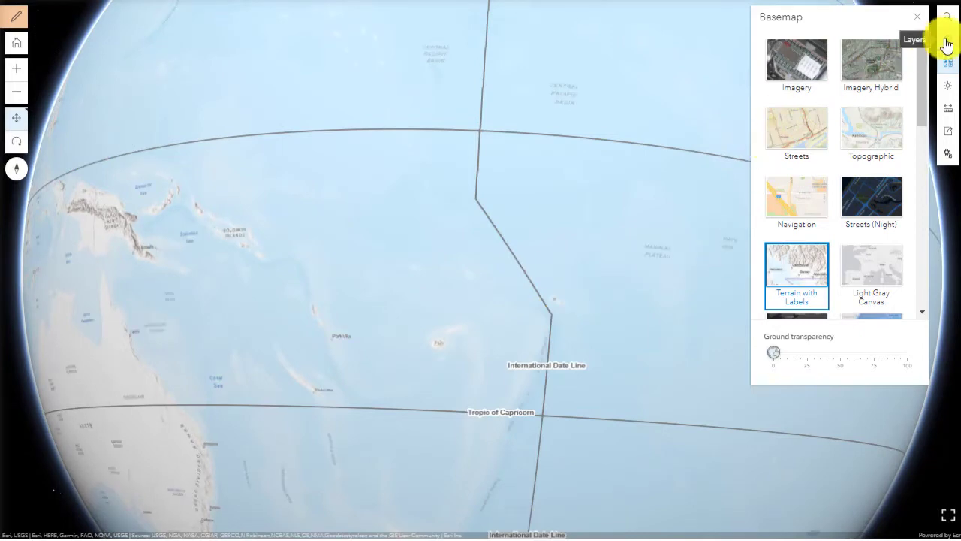
left_click_drag(642, 306, 568, 518)
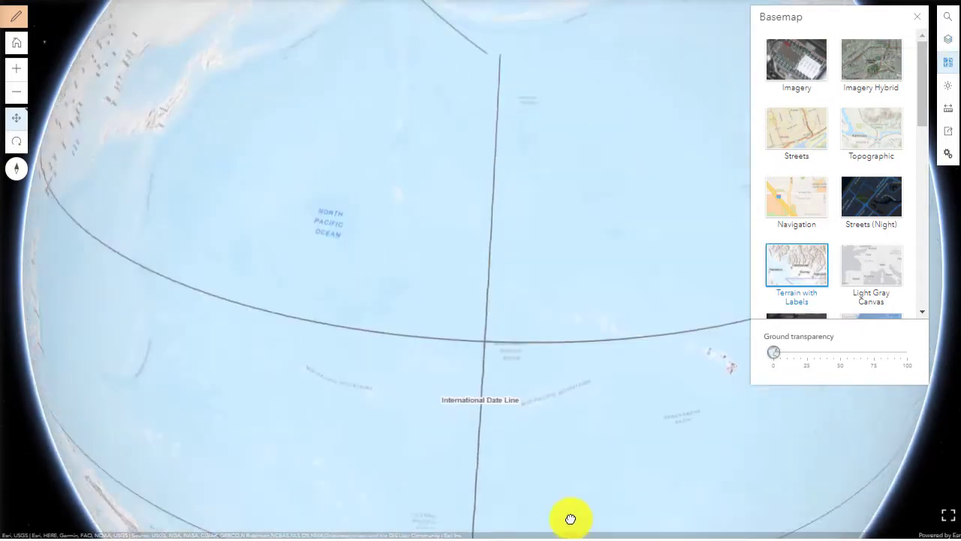
left_click_drag(562, 290, 513, 93)
left_click_drag(599, 360, 474, 15)
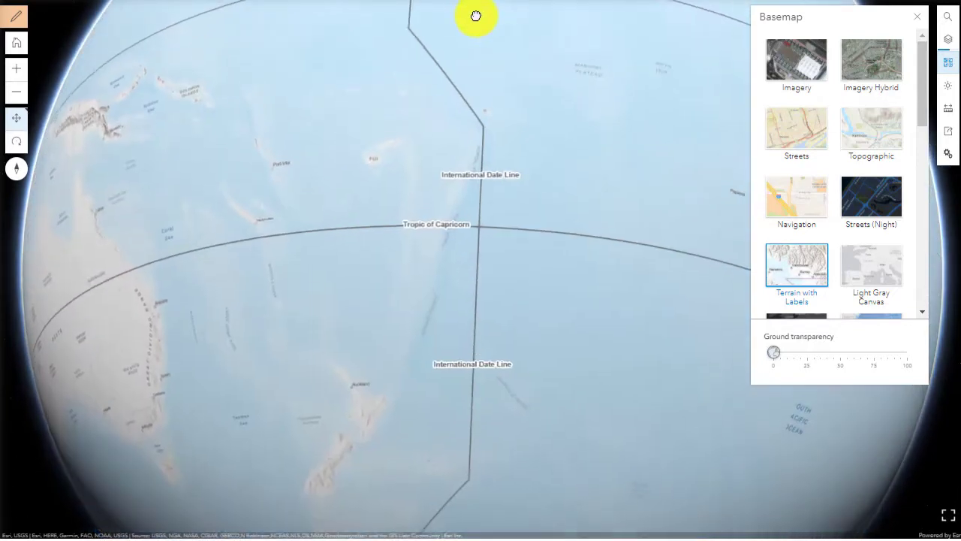
left_click_drag(483, 71, 495, 164)
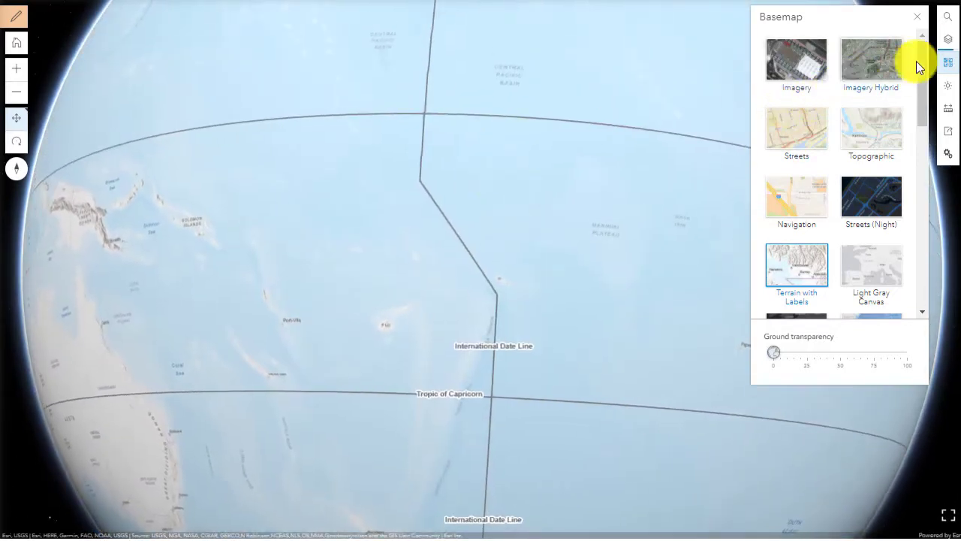
- Turn the Latitudes and Longitudes layer back on and rotate the globe from the Pacific to North America
left_click(947, 41)
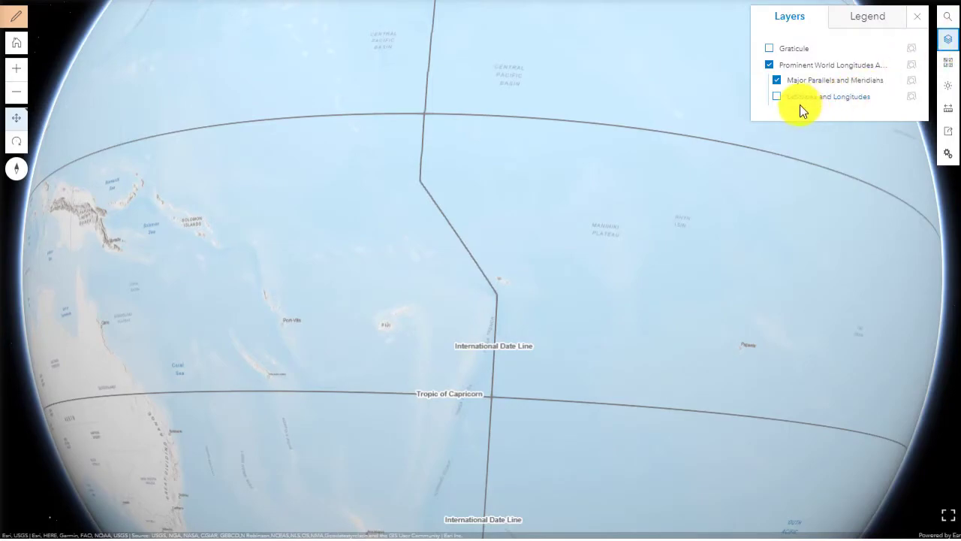
left_click(776, 96)
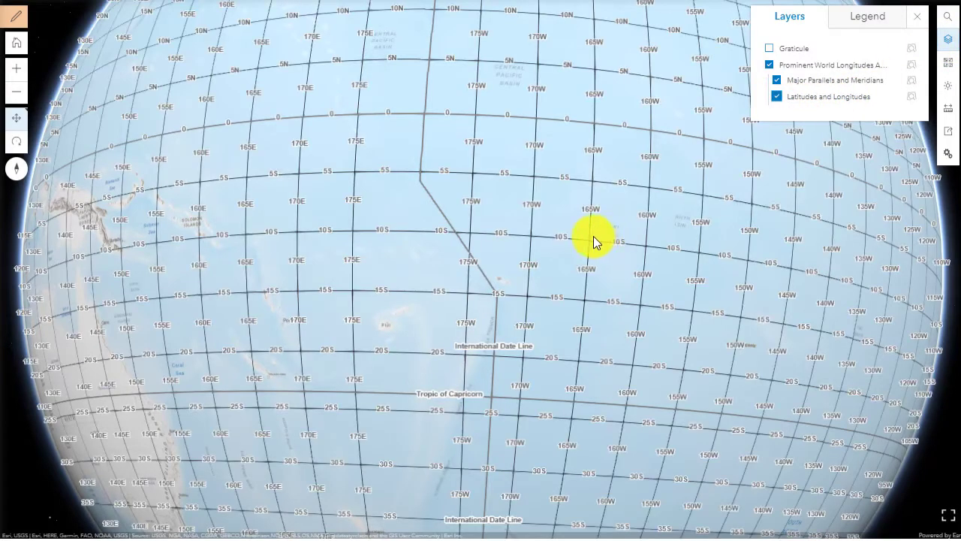
right_click_drag(530, 307, 598, 423)
left_click_drag(552, 330, 480, 389)
left_click_drag(493, 289, 264, 274)
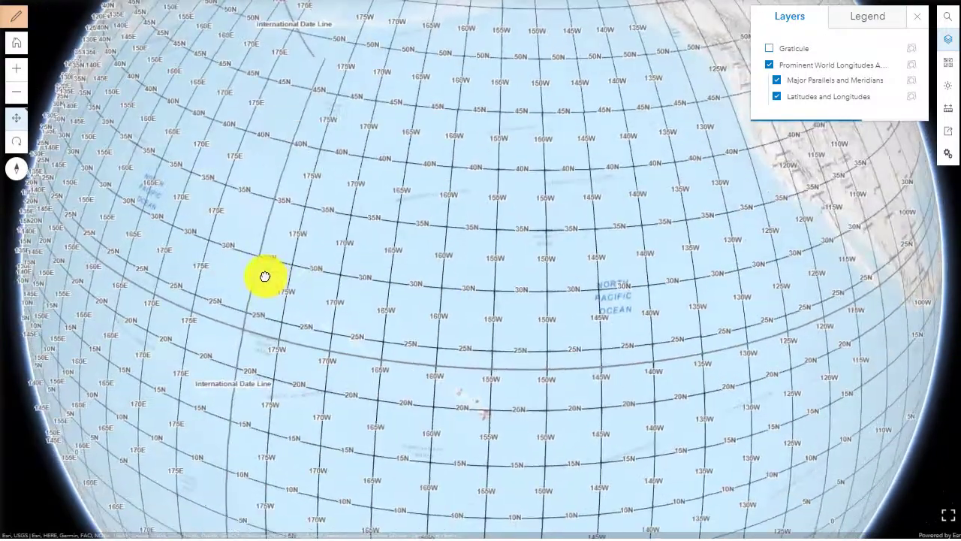
left_click_drag(560, 272, 361, 268)
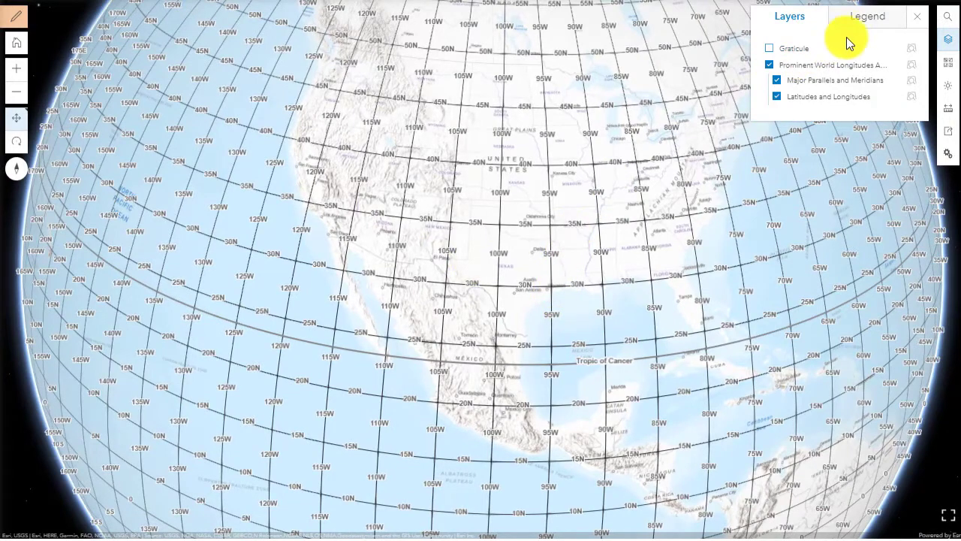
- View the legend for the visible layers and return to the layer list
left_click(867, 21)
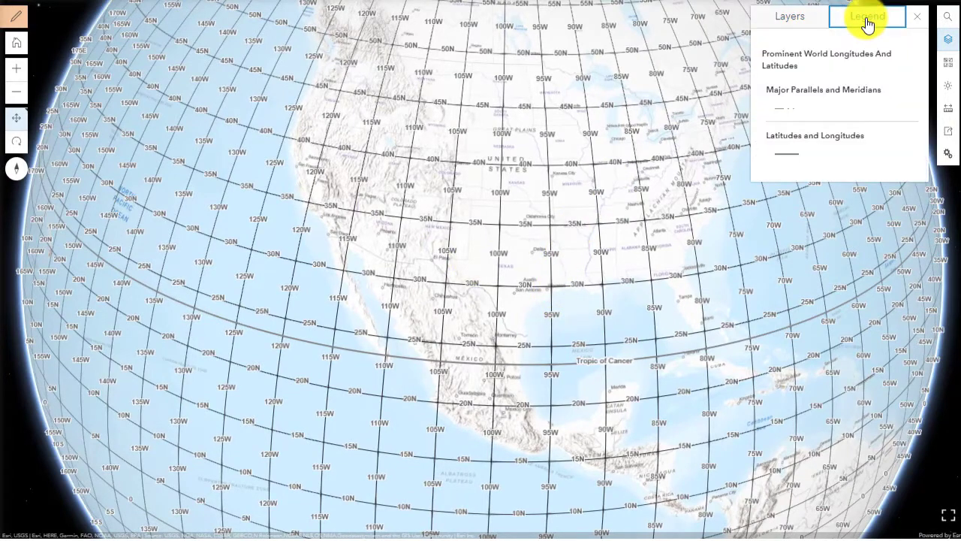
left_click(806, 25)
left_click_drag(558, 301, 378, 268)
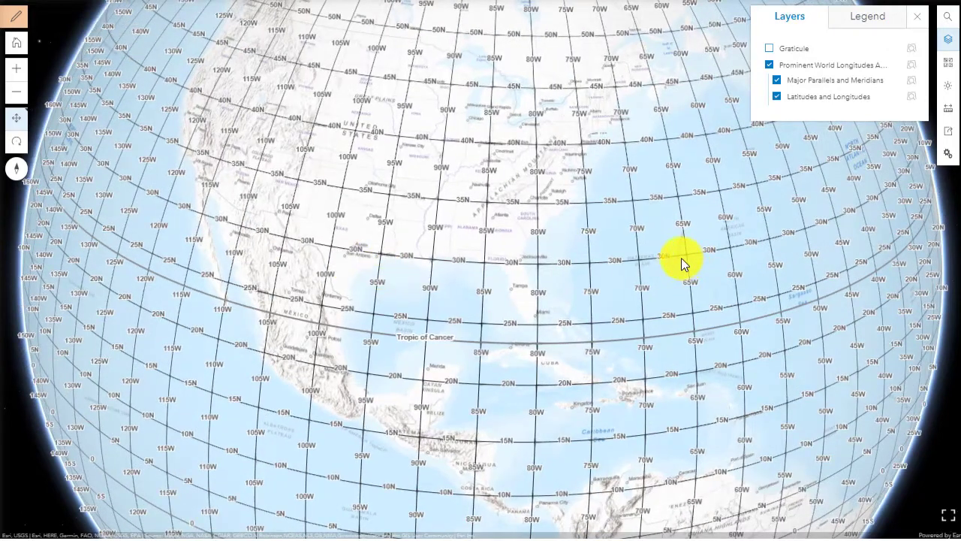
- Set the scene's daylight to 06:30 PM on 02/15/2020
left_click(948, 93)
mouse_move(843, 54)
left_mouse_down()
mouse_move(866, 65)
mouse_move(791, 58)
mouse_move(862, 57)
left_mouse_up()
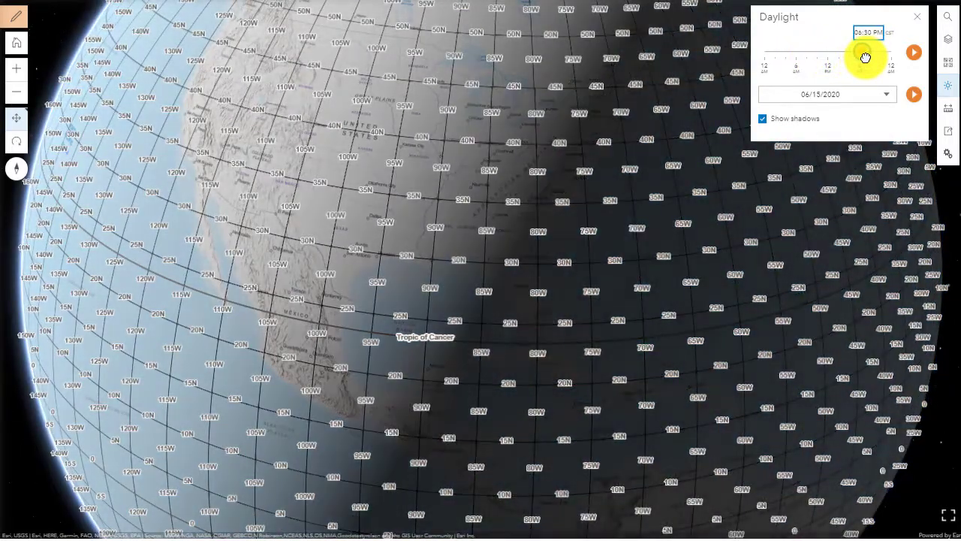
left_click(827, 96)
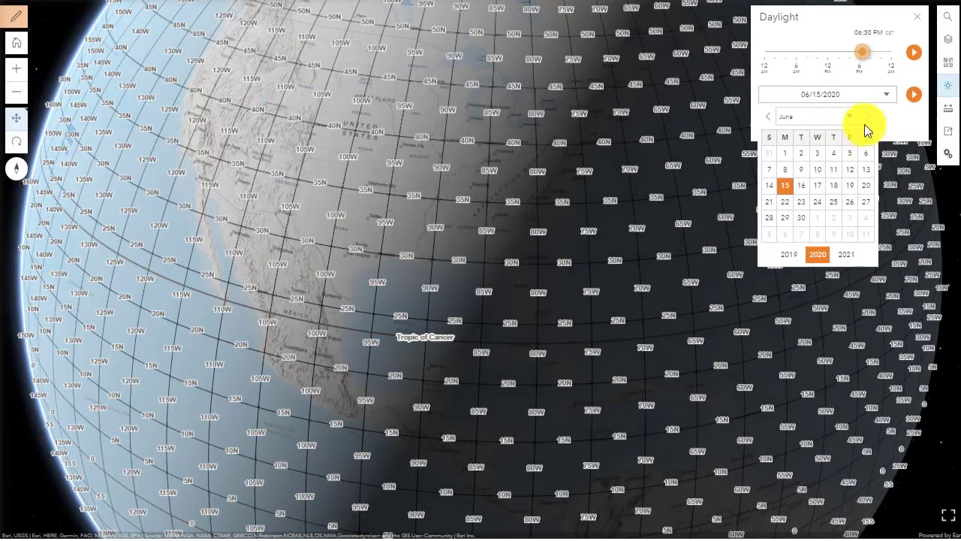
left_click(849, 119)
left_click(833, 142)
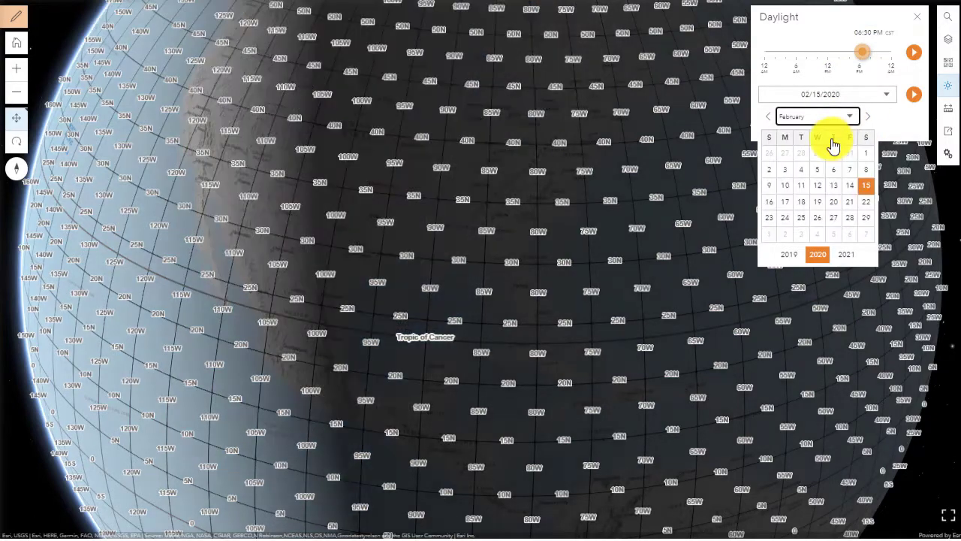
- Set the scene's daylight time to 03:45 PM and rotate the globe to the North Pacific off Alaska and western Canada
mouse_move(864, 53)
left_mouse_down()
mouse_move(838, 53)
mouse_move(850, 52)
left_mouse_up()
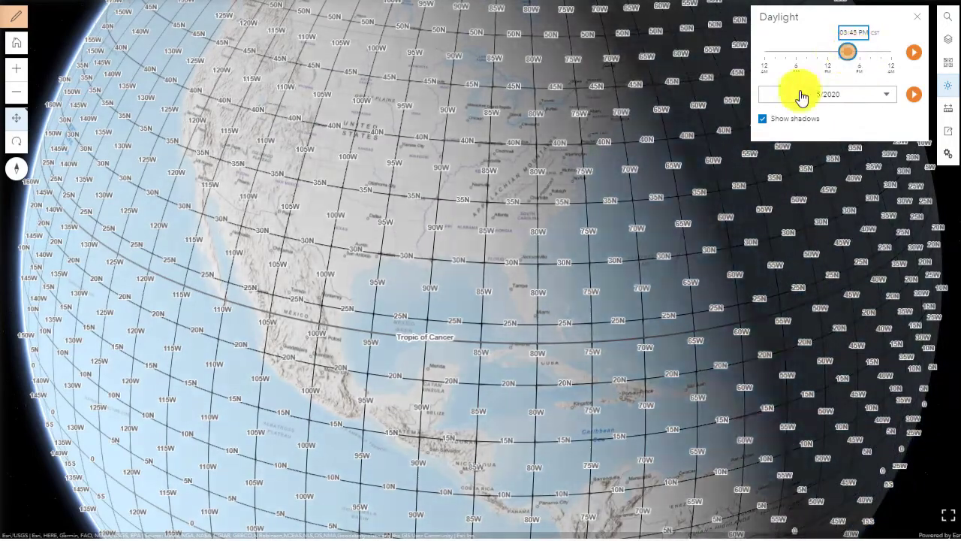
left_click_drag(568, 256, 788, 346)
left_click_drag(476, 243, 611, 386)
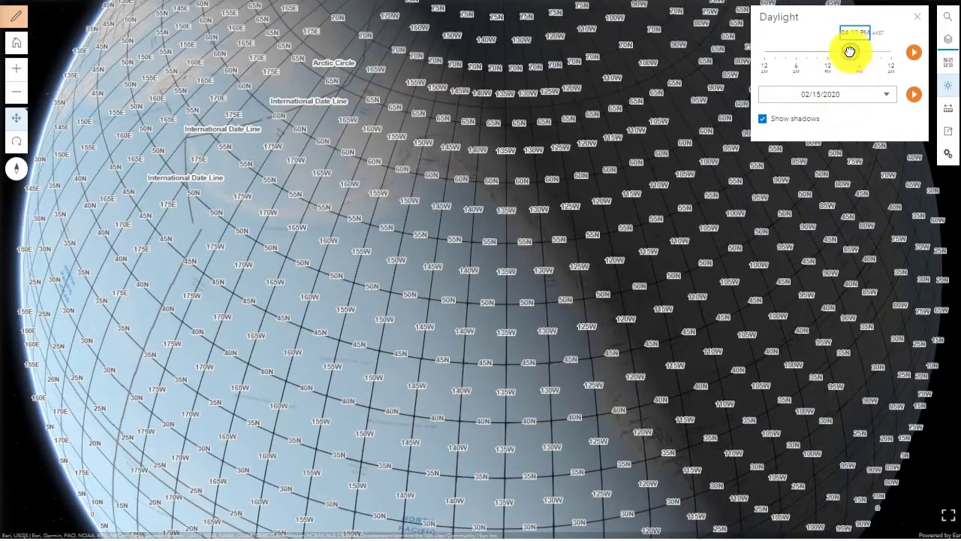
- Set the scene's daylight to 09:30 AM on 06/15/2020
left_click_drag(849, 52, 821, 69)
left_click(831, 95)
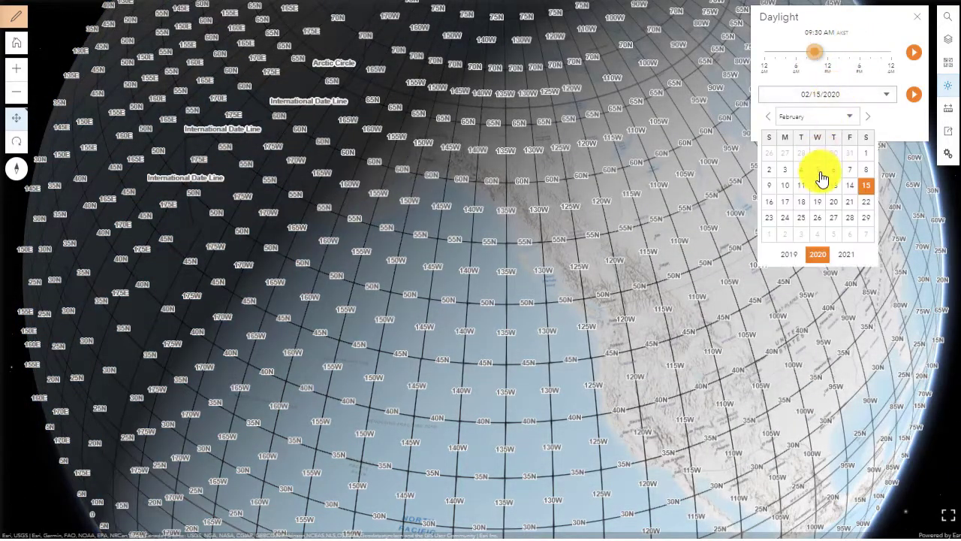
left_click(852, 119)
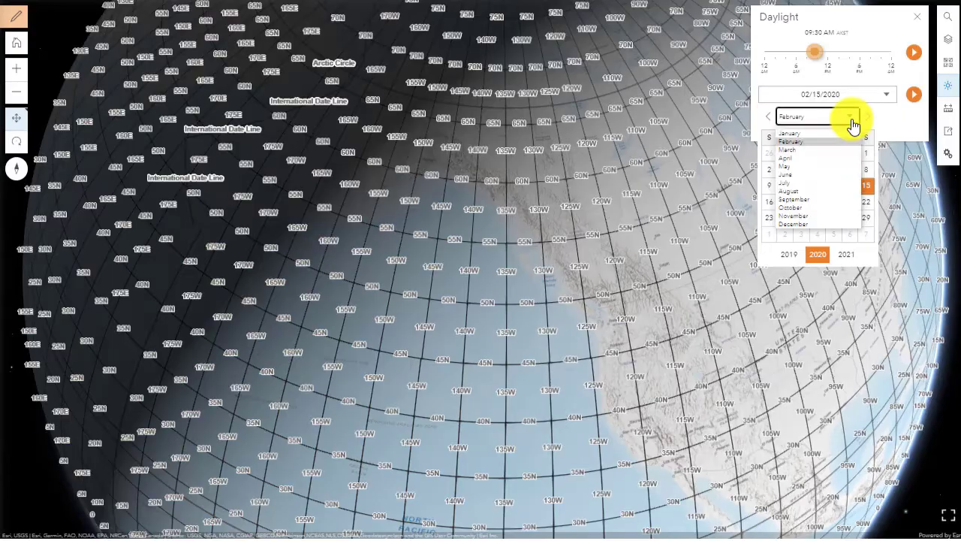
left_click(818, 175)
- Rotate the globe to South America and the South Atlantic and set the daylight time there to 03:45 PM
left_click_drag(612, 206, 468, 30)
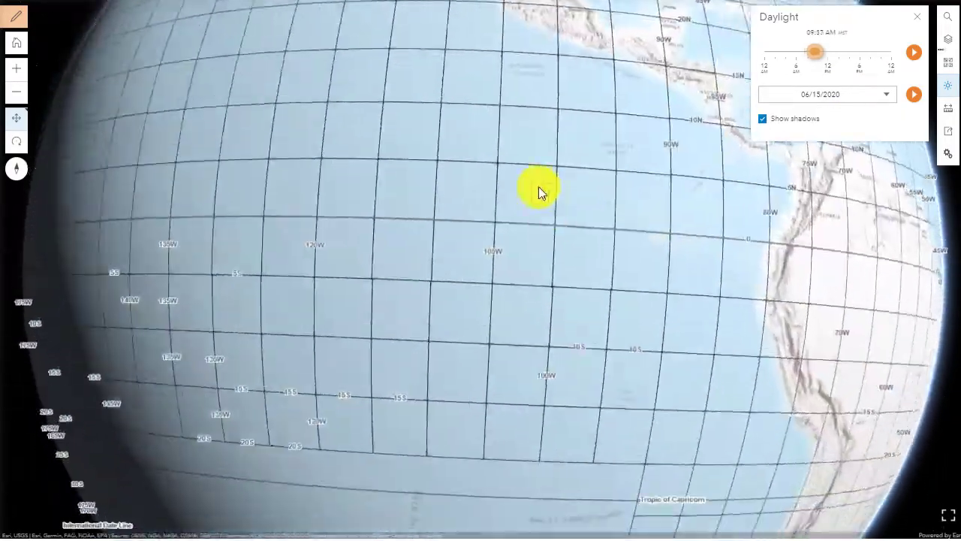
left_click_drag(539, 192, 373, 91)
left_click_drag(599, 206, 279, 32)
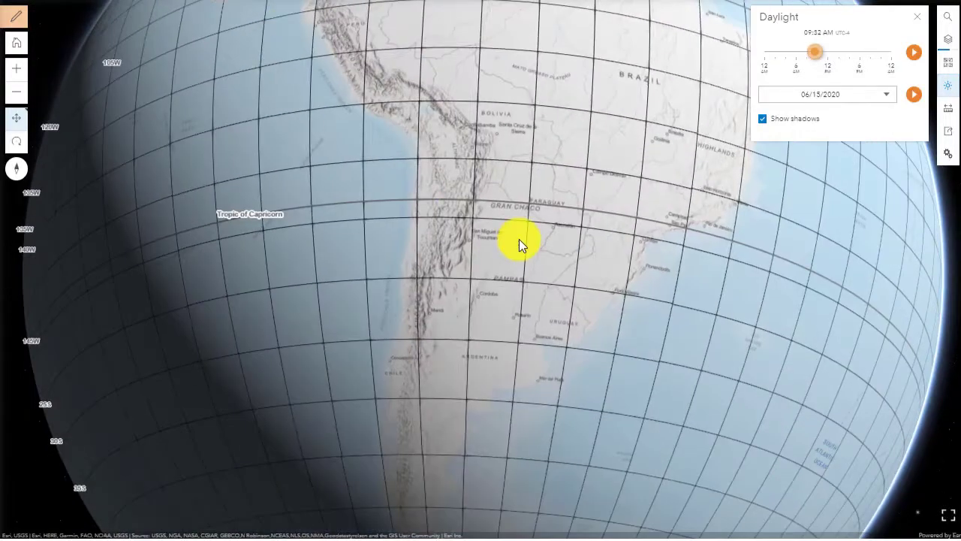
left_click_drag(519, 240, 230, 247)
left_click_drag(507, 278, 419, 268)
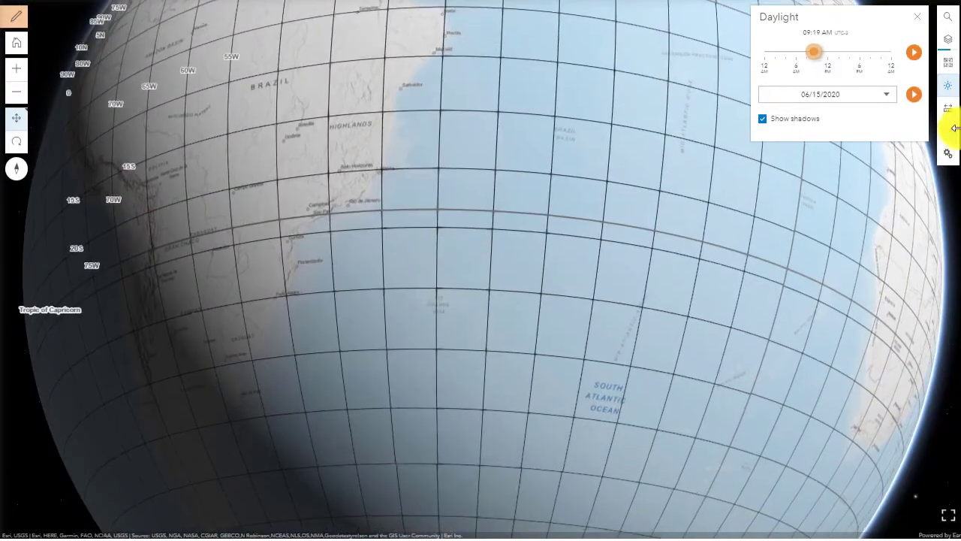
left_click_drag(817, 50, 847, 51)
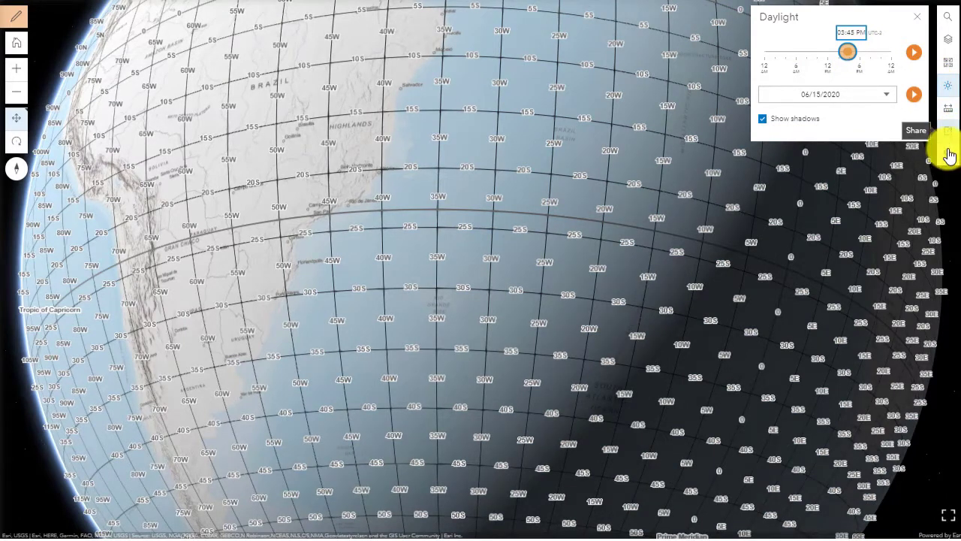
- Review the layer list and the legend and close them
left_click(951, 40)
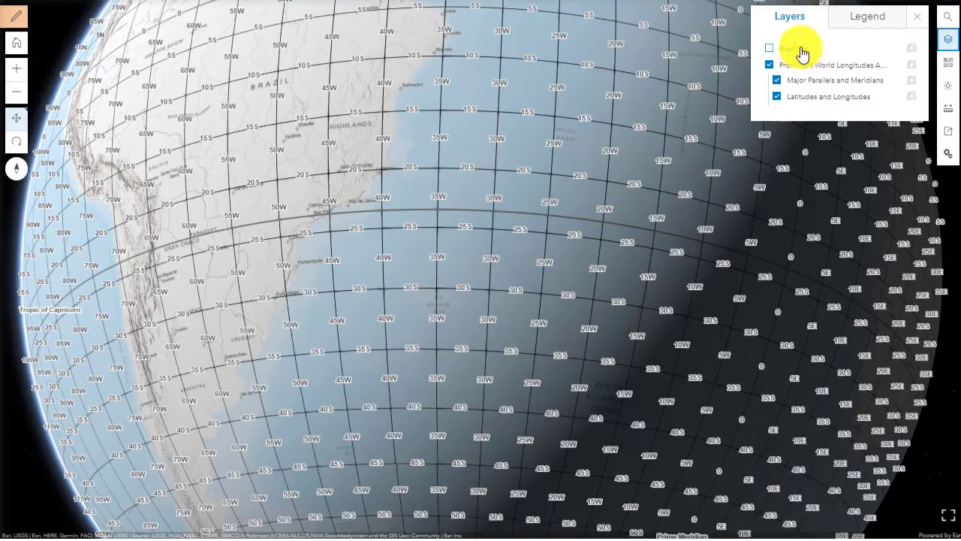
left_click(873, 20)
left_click(804, 22)
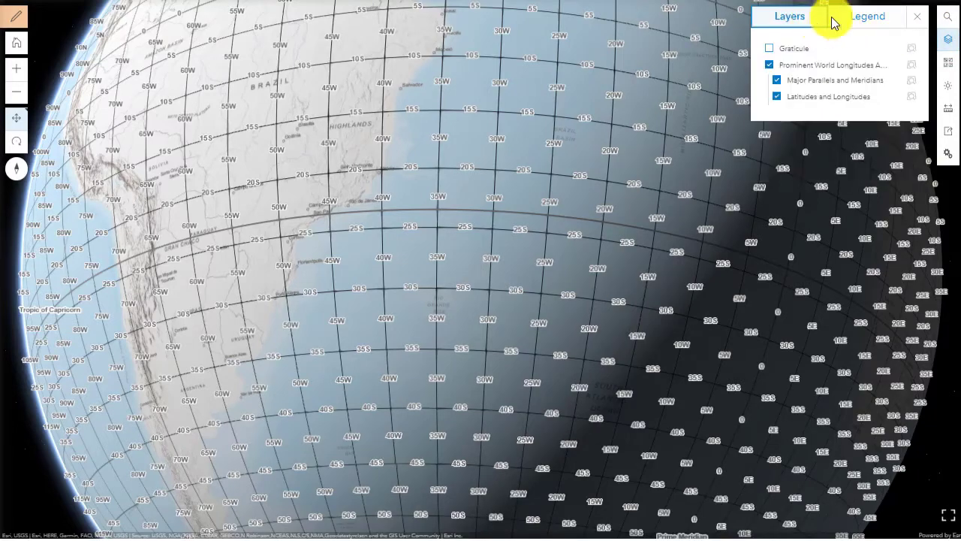
left_click(918, 18)
- Cut a rectangular slice out of the globe over the western Atlantic, just east of the United States
left_click_drag(742, 286, 837, 455)
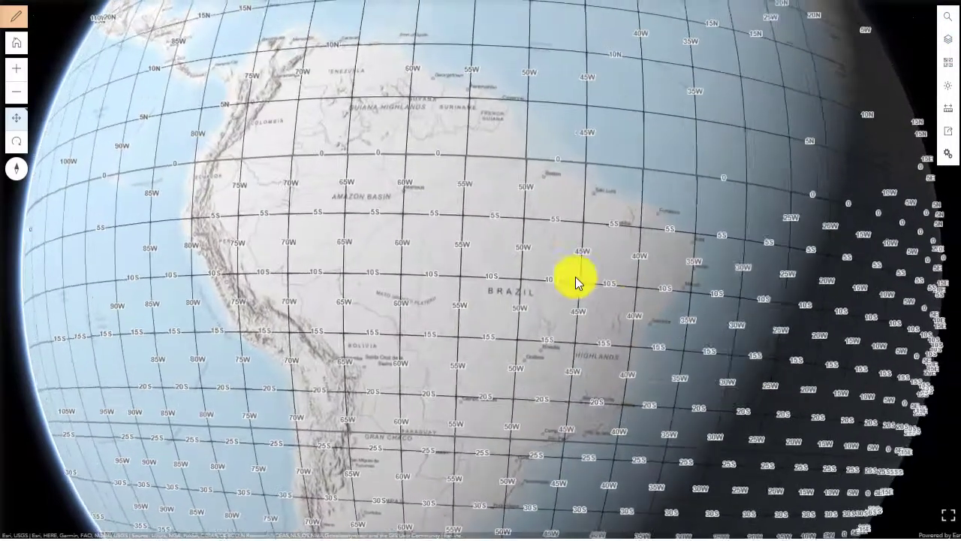
left_click_drag(513, 279, 612, 462)
left_click_drag(405, 270, 481, 424)
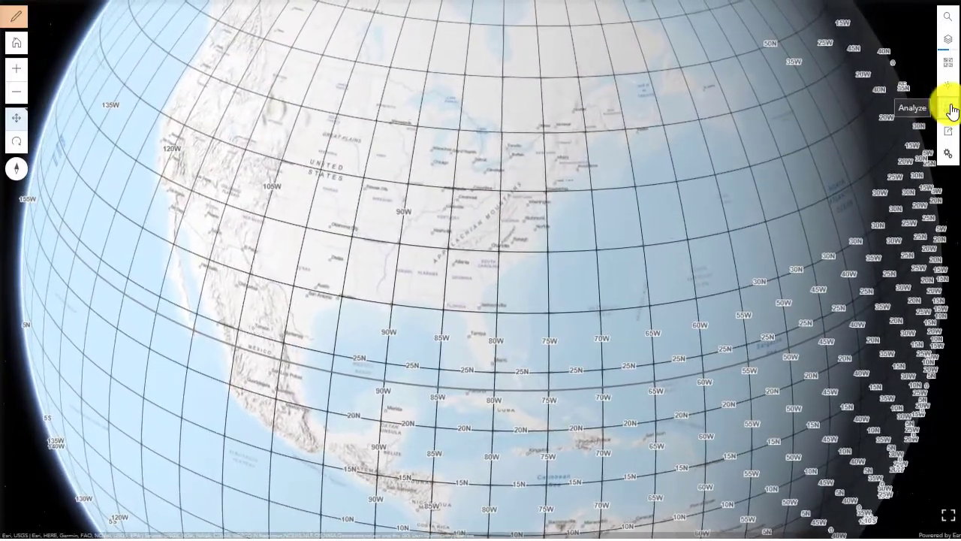
left_click(951, 110)
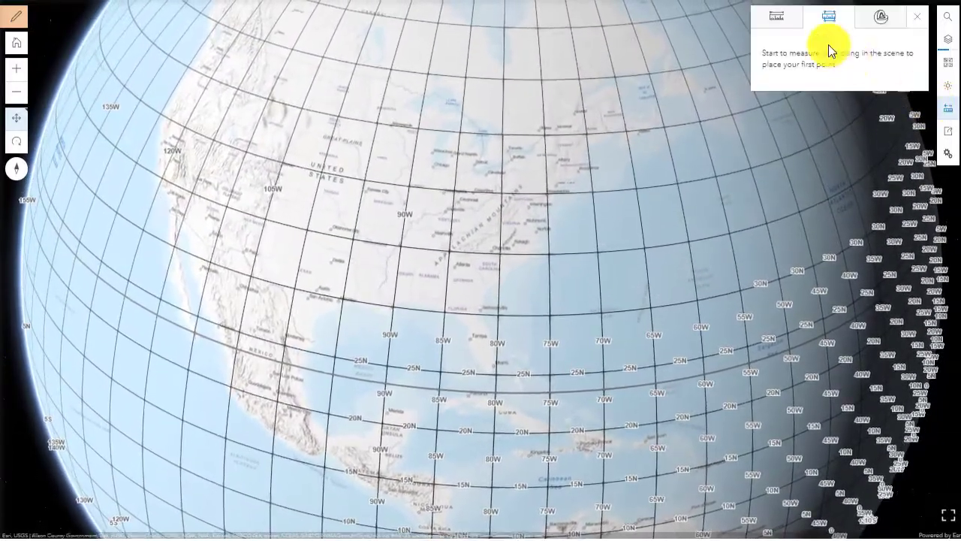
left_click(881, 21)
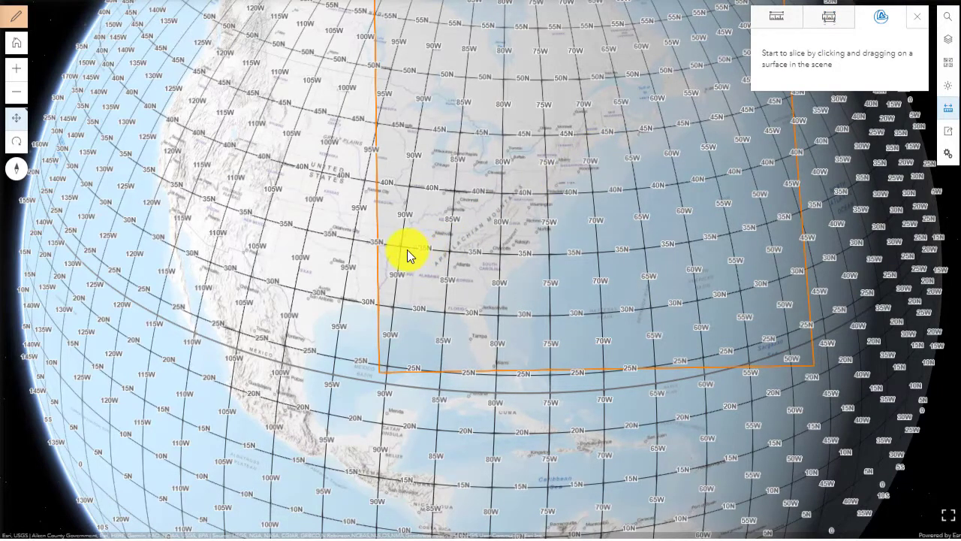
left_click_drag(346, 266, 444, 275)
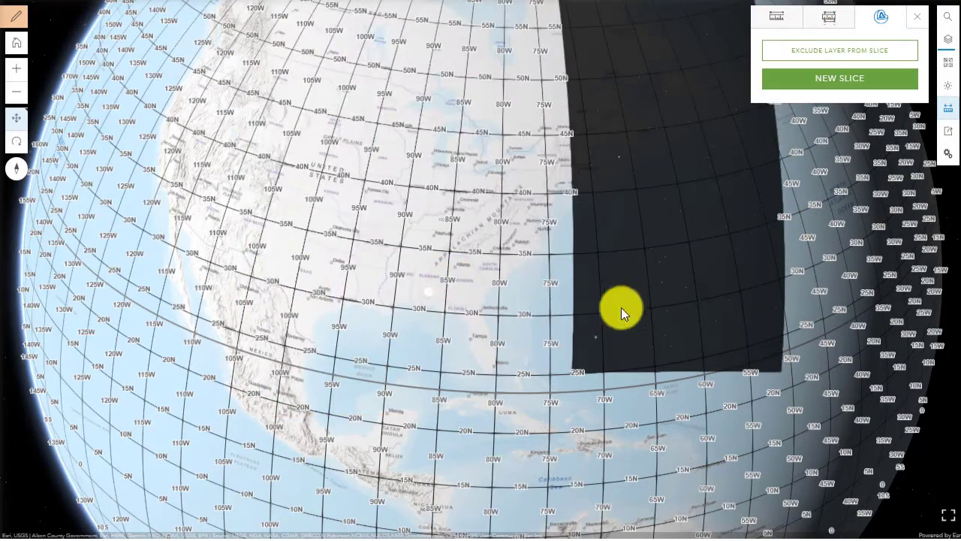
left_click_drag(422, 265, 489, 255)
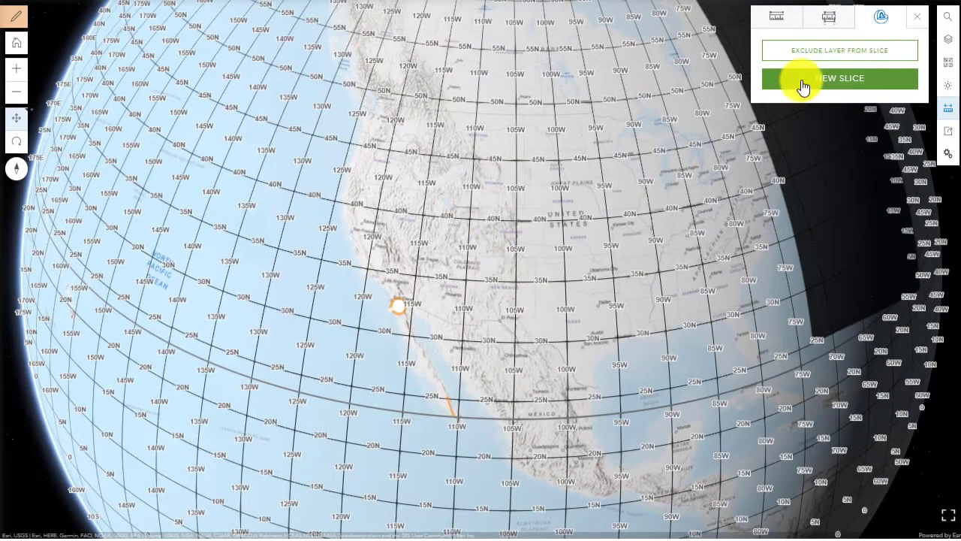
- Exclude the Ground layer from the slice
left_click(817, 50)
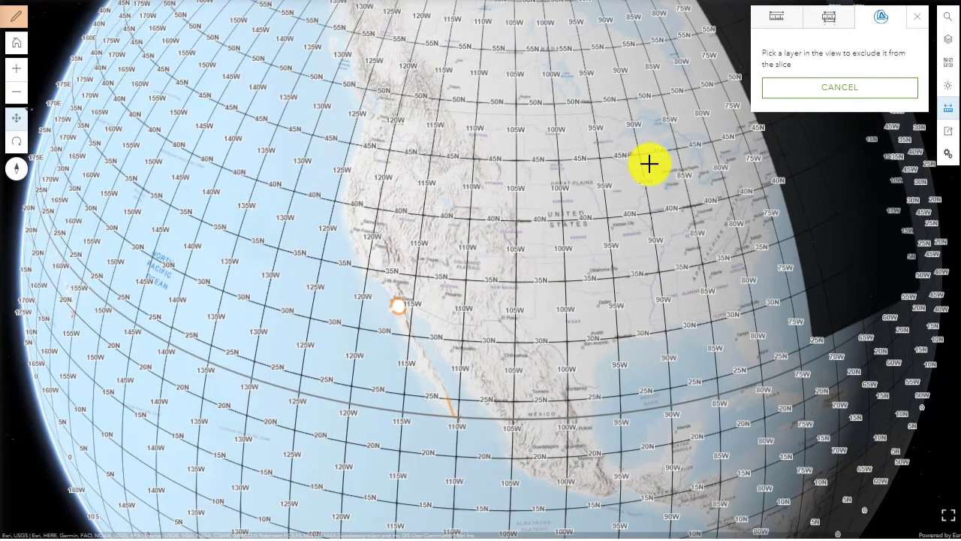
left_click_drag(649, 163, 769, 193)
left_click(769, 193)
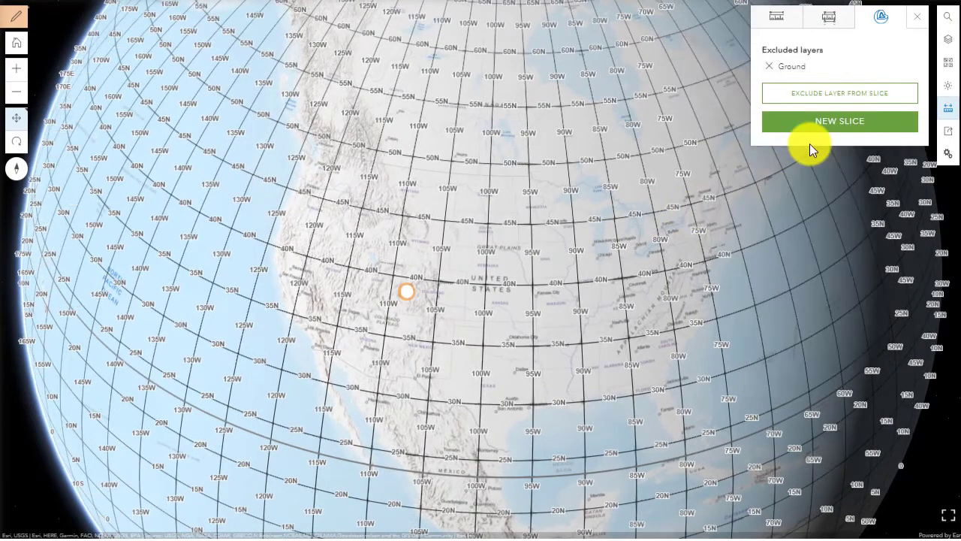
- Draw a new slice over the central United States, rotate it, and reposition it over the western United States and the adjoining Pacific
left_click(813, 127)
left_click_drag(698, 212, 643, 232)
left_click_drag(567, 263, 470, 270)
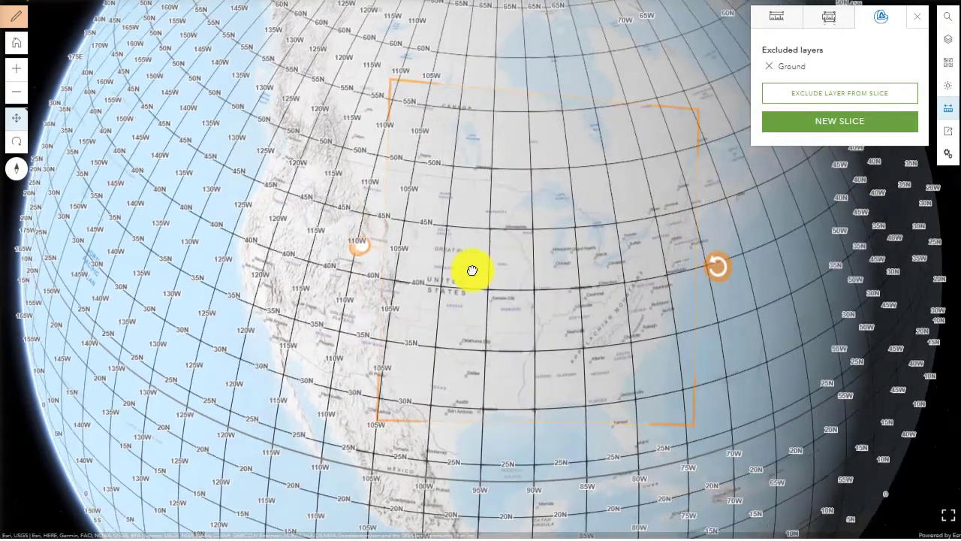
left_click_drag(652, 226, 629, 233)
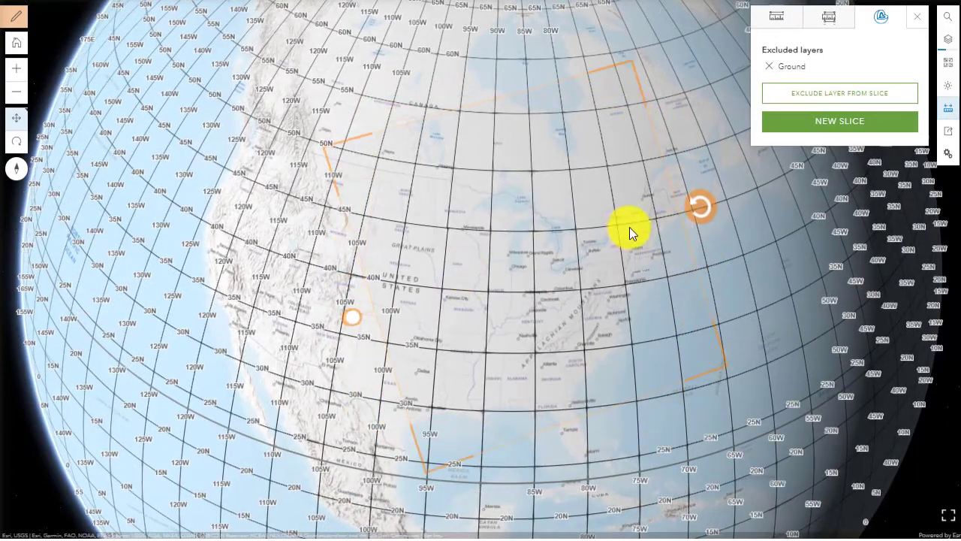
left_click_drag(371, 298, 555, 232)
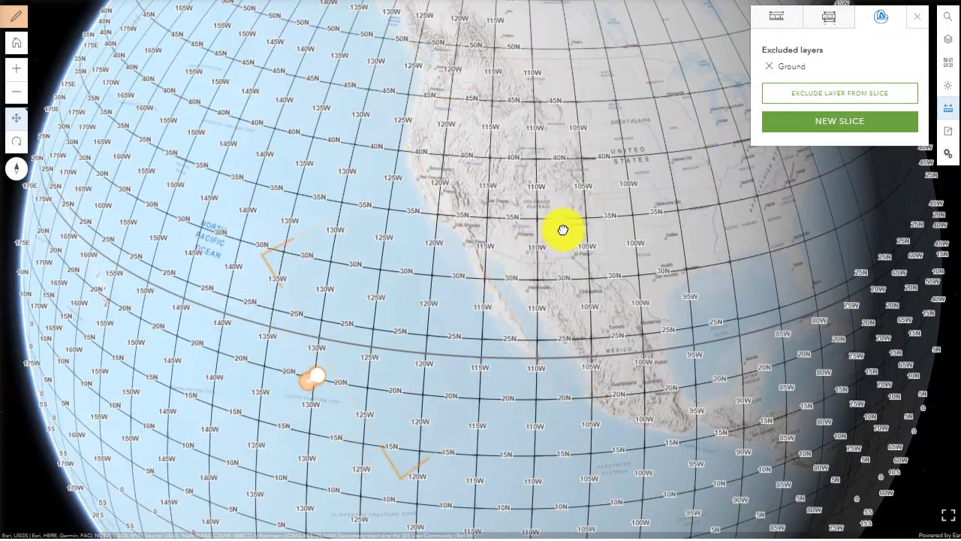
left_click_drag(563, 229, 444, 296)
left_click_drag(500, 252, 682, 161)
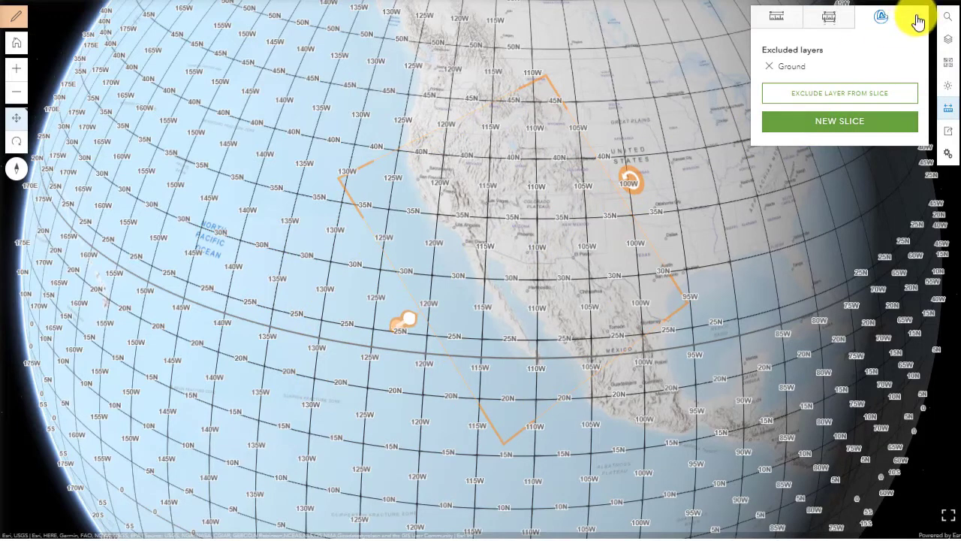
- Try an area measurement from the central United States across the Atlantic to Scandinavia and close the analysis tools
left_click(777, 21)
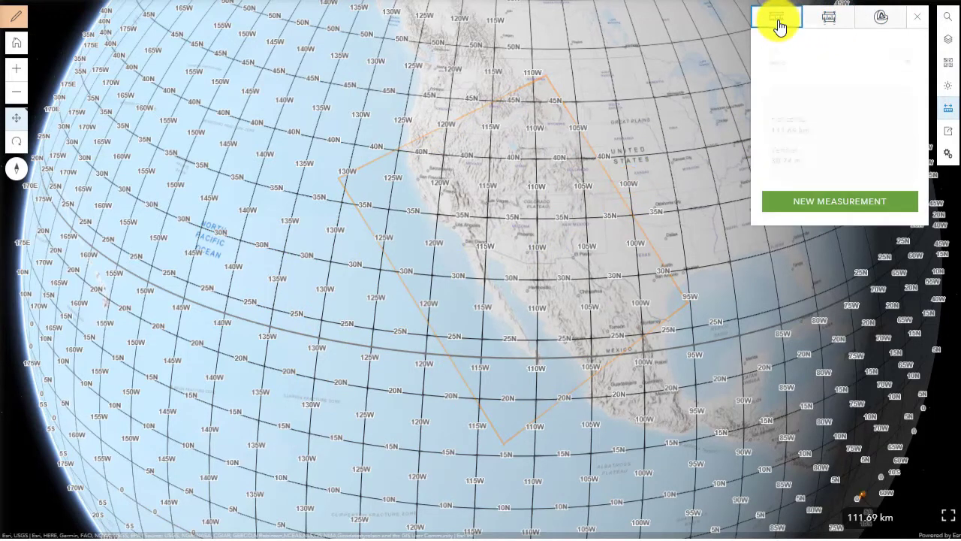
left_click(835, 22)
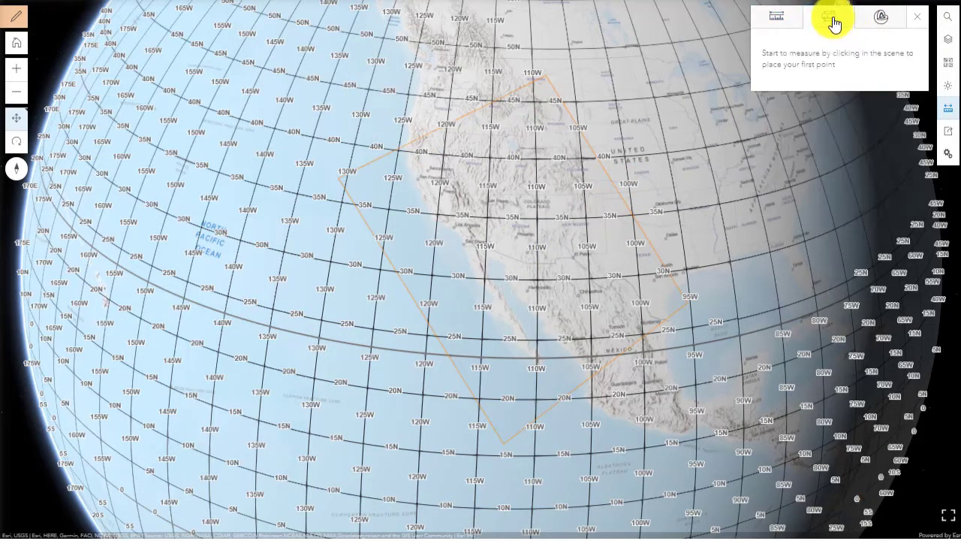
left_click(949, 111)
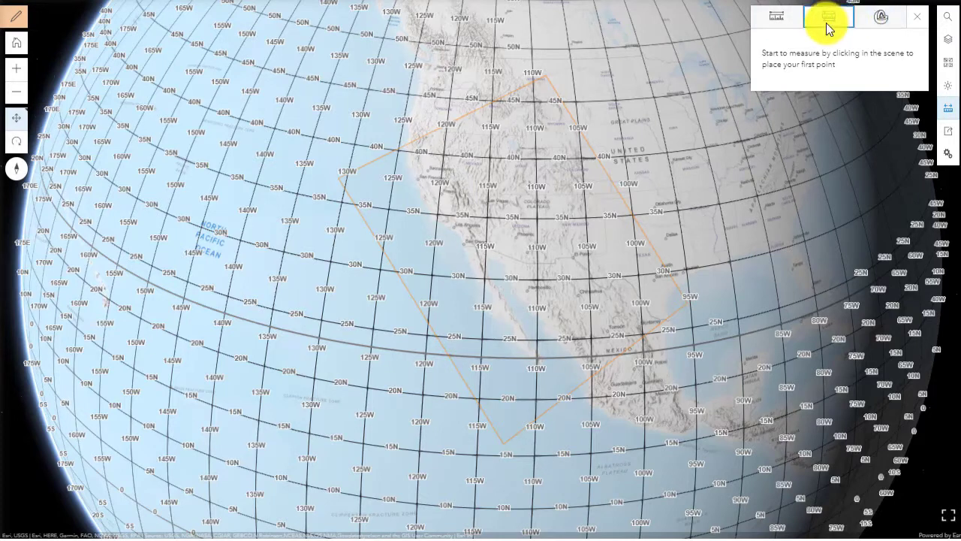
left_click(692, 163)
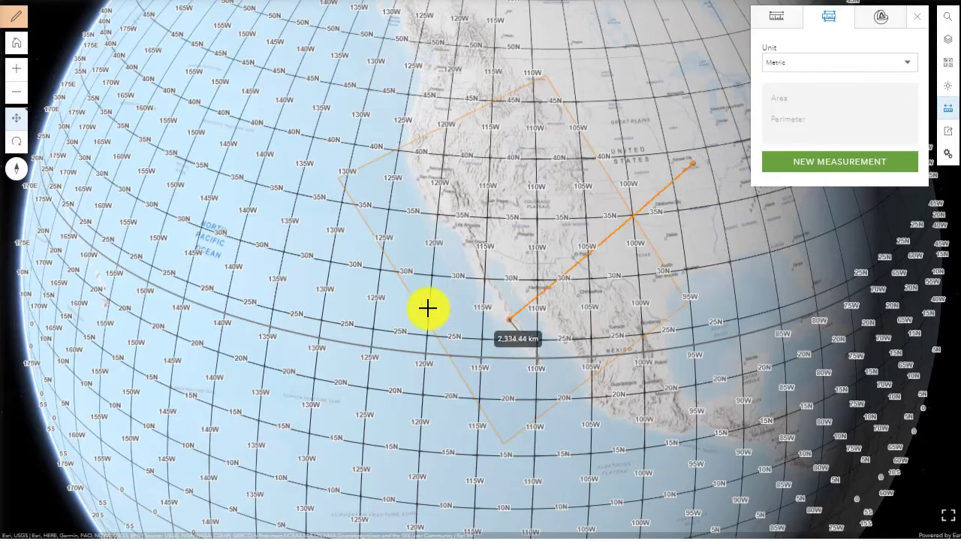
left_click_drag(435, 170, 131, 386)
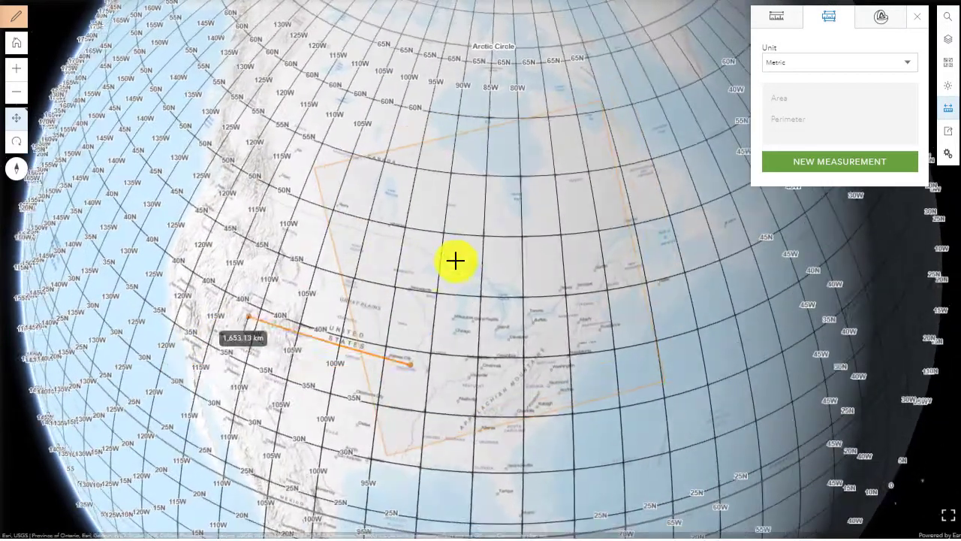
left_click_drag(729, 203, 238, 230)
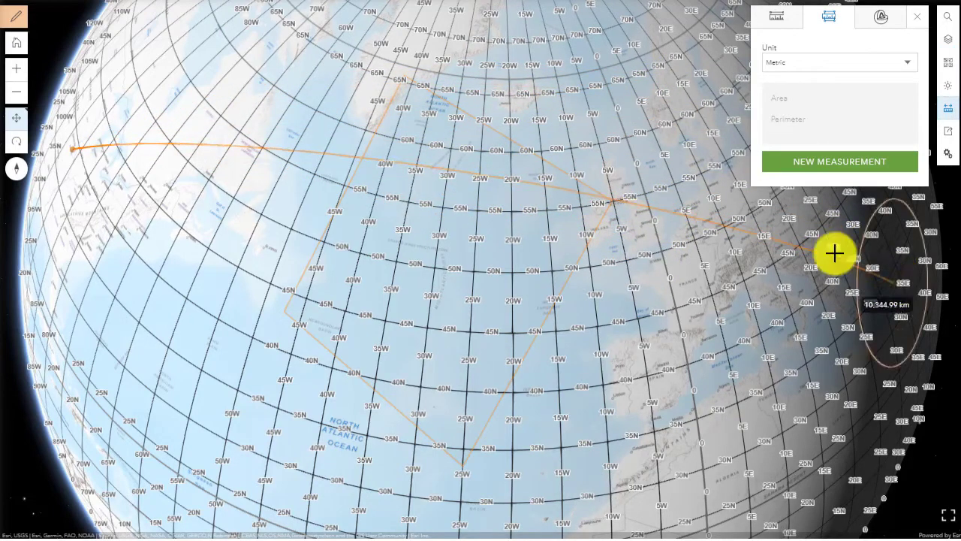
left_click(689, 135)
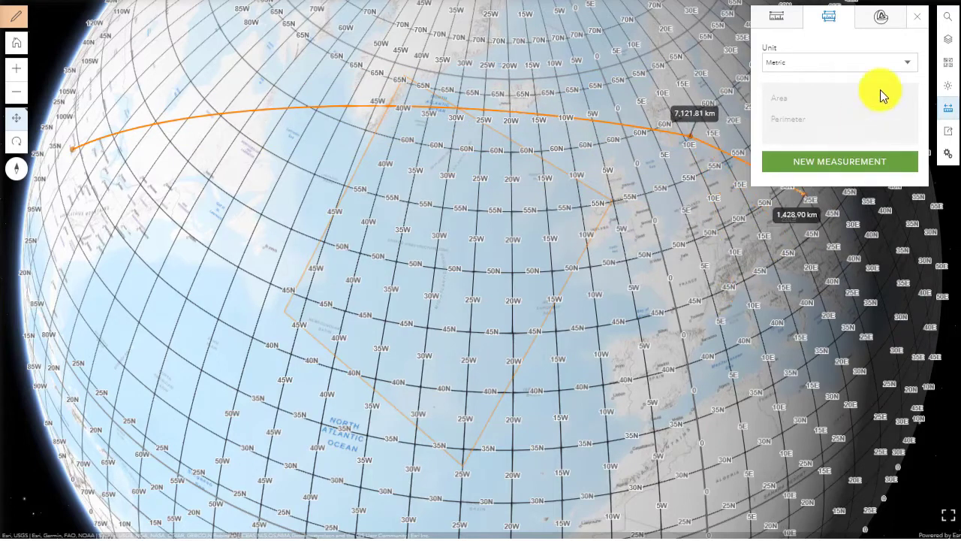
left_click(919, 21)
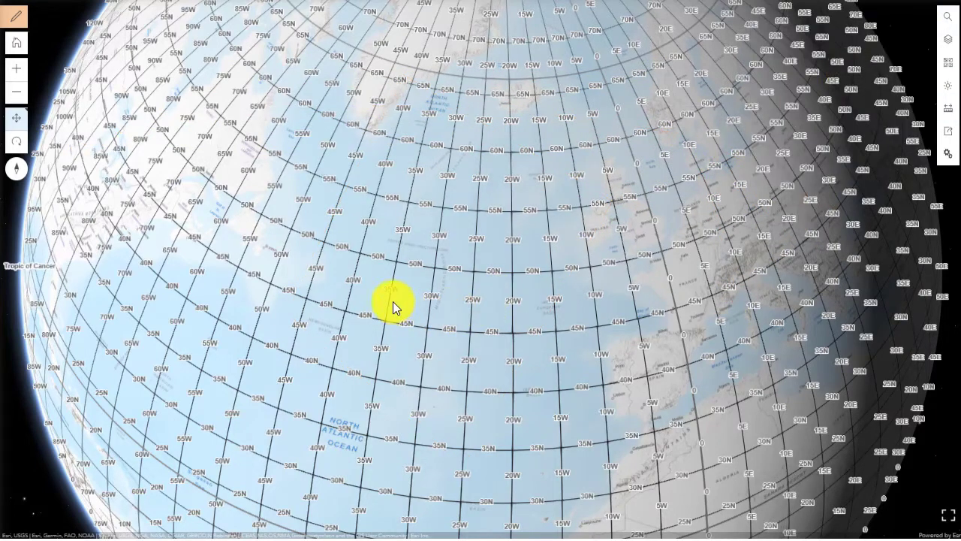
- Change the basemap to Imagery and zoom in on the terrain of the western United States
left_click(948, 41)
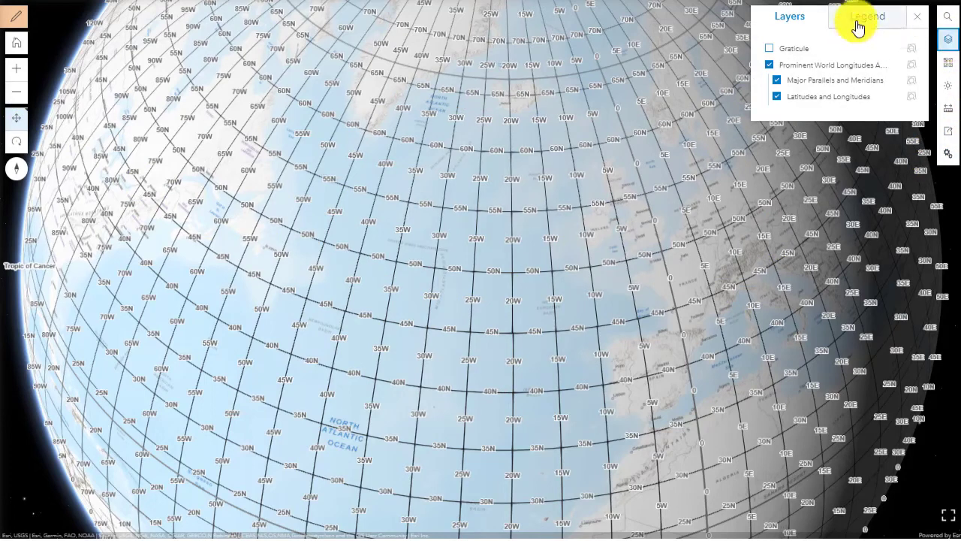
left_click(950, 64)
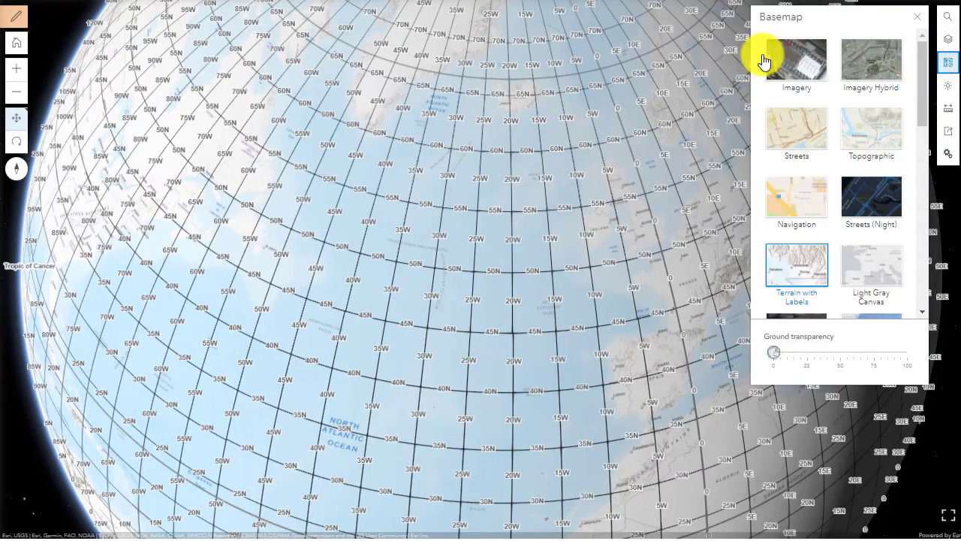
left_click(796, 60)
left_click_drag(213, 231, 723, 322)
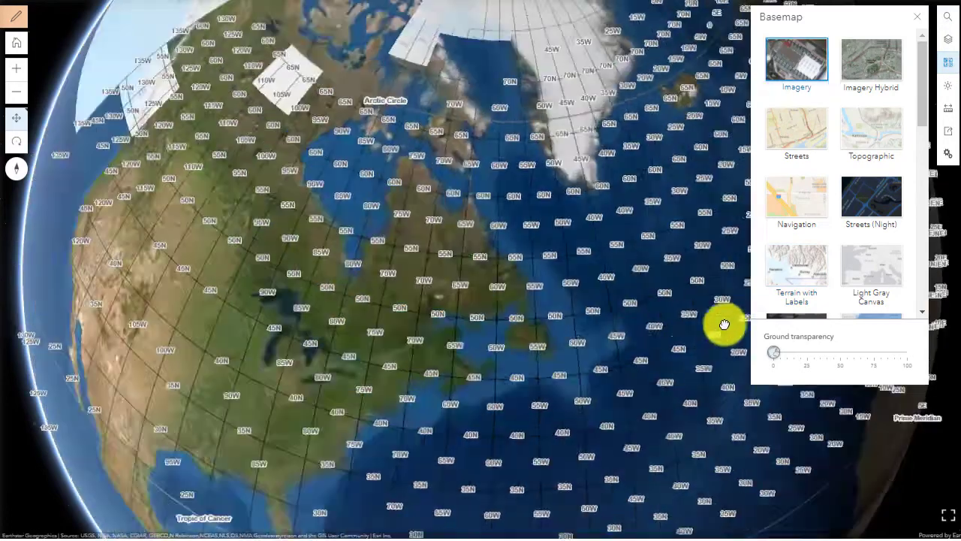
scroll(462, 282, "up", 6)
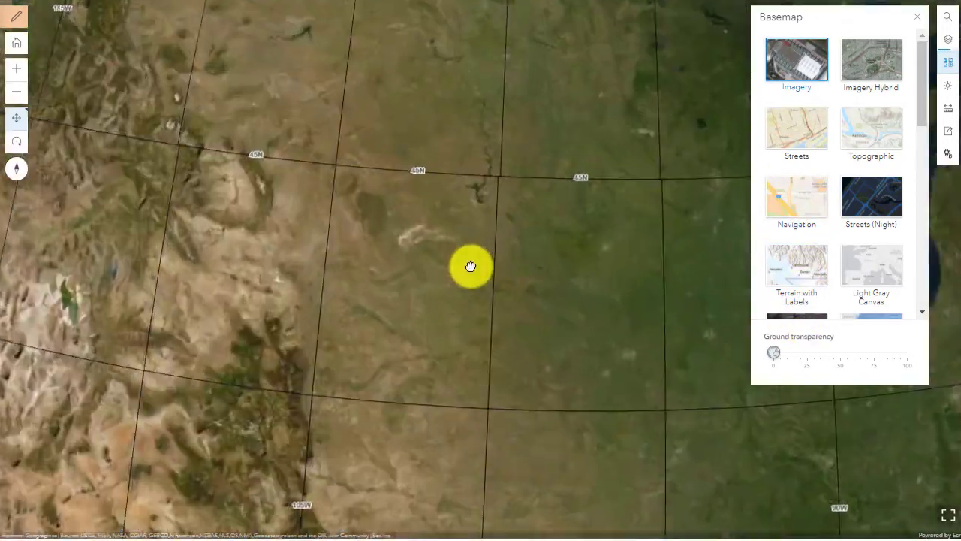
scroll(526, 210, "down", 5)
left_click_drag(485, 253, 451, 300)
scroll(443, 171, "up", 3)
scroll(438, 167, "up", 3)
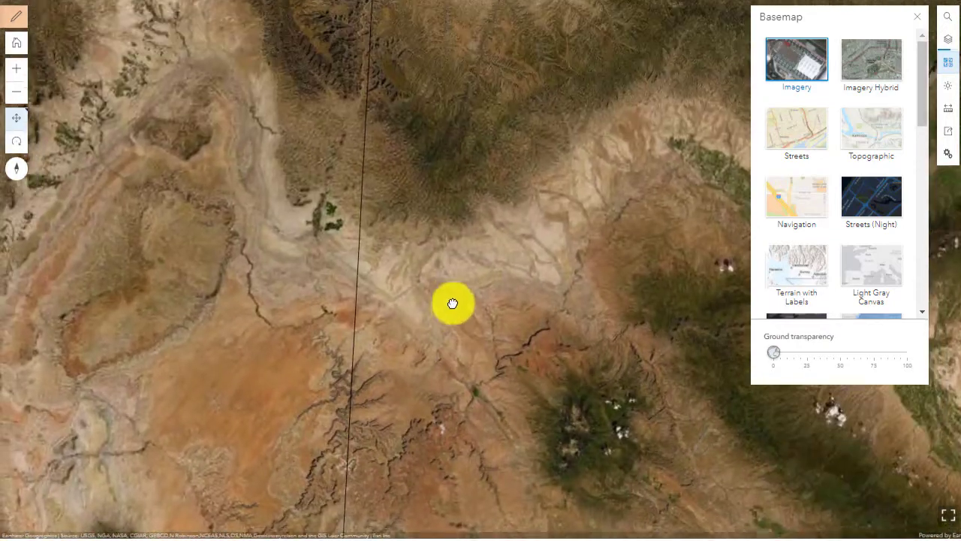
- Examine the desert and mountain terrain of the western United States from overhead and from tilted 3D viewpoints
scroll(451, 242, "up", 3)
scroll(423, 294, "up", 2)
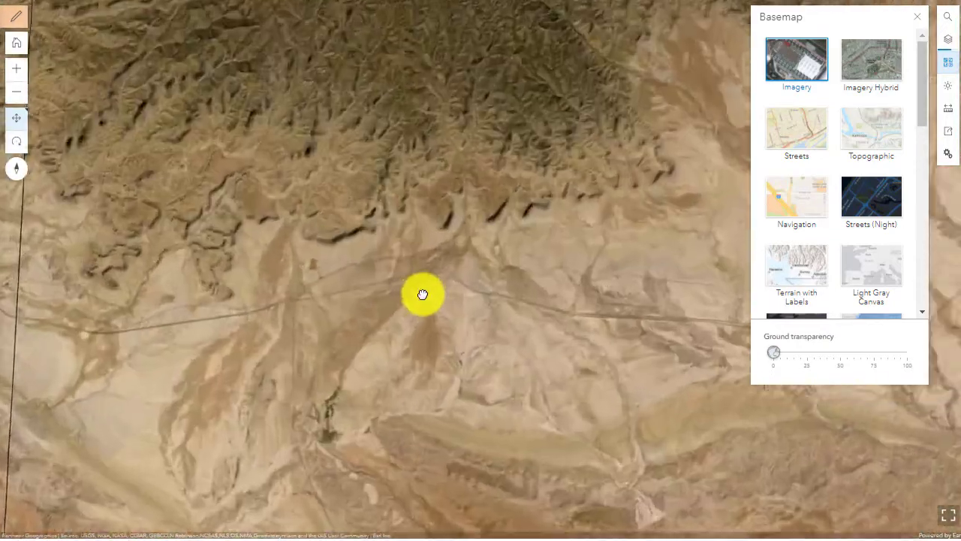
scroll(437, 277, "down", 3)
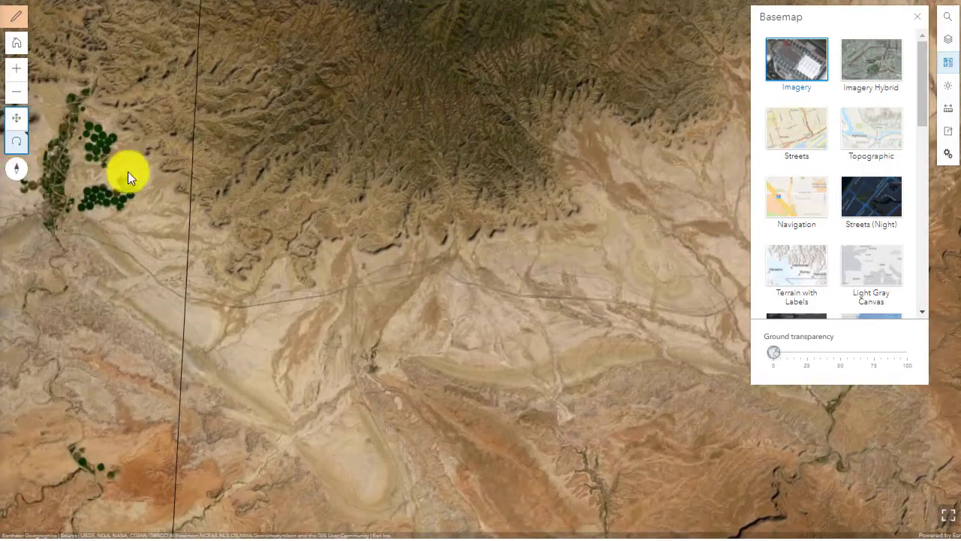
left_click_drag(128, 172, 411, 302)
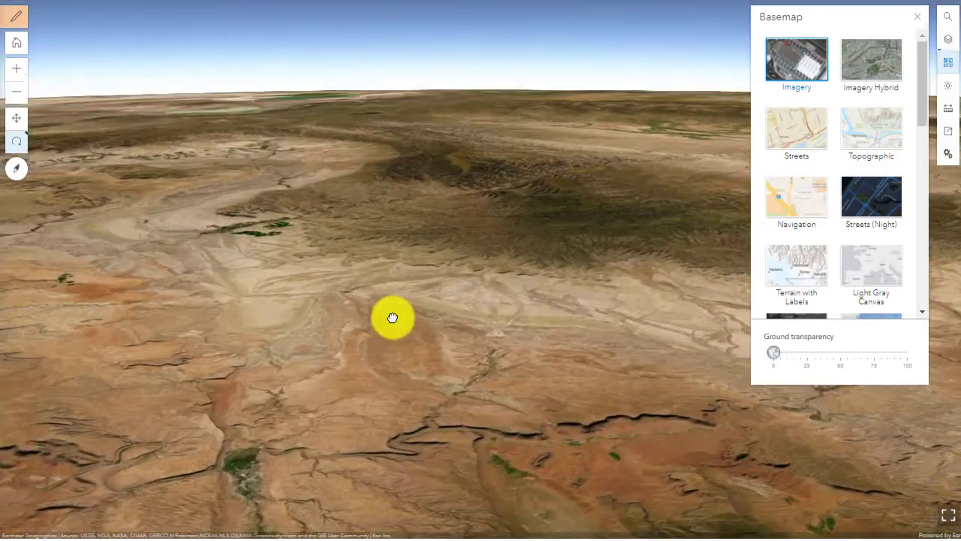
scroll(422, 238, "up", 5)
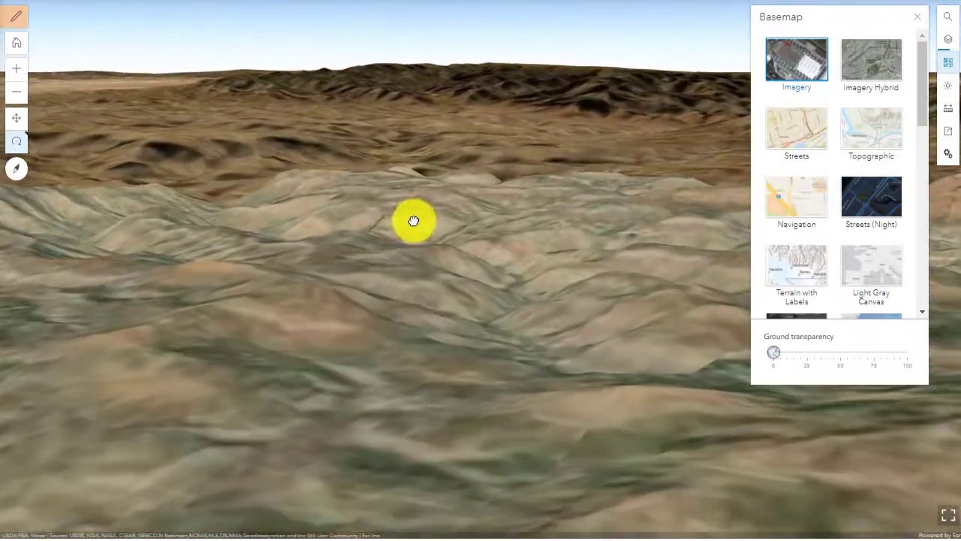
left_click_drag(414, 221, 548, 326)
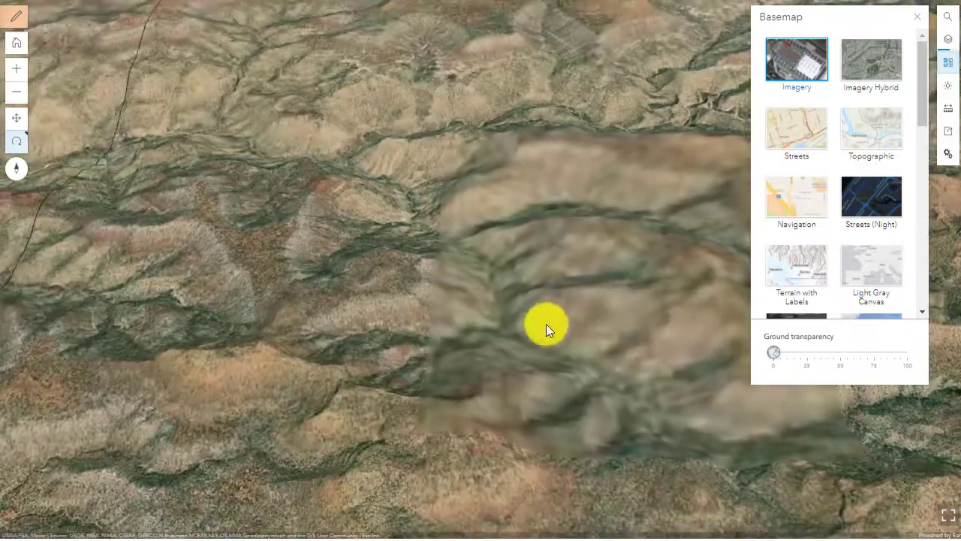
left_click_drag(401, 295, 486, 359)
scroll(486, 358, "down", 5)
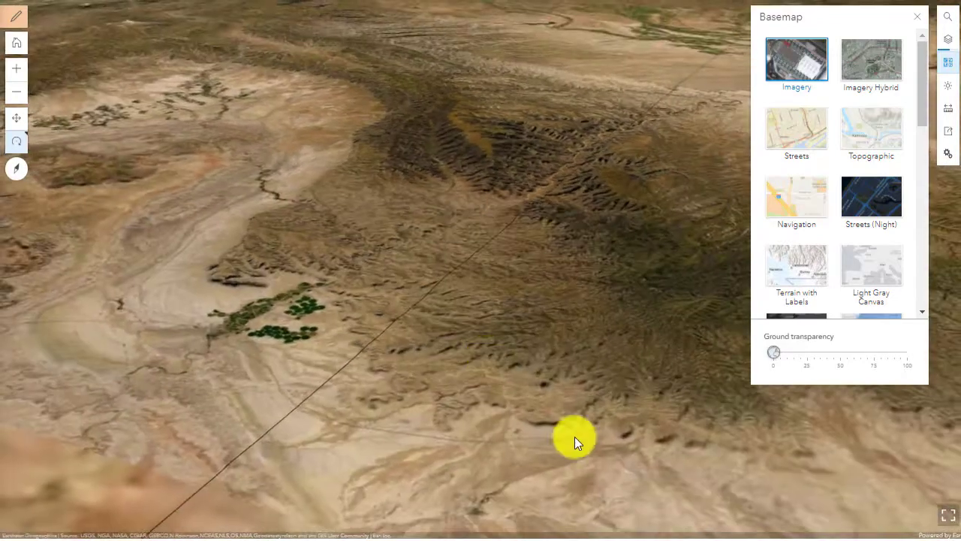
left_click_drag(570, 442, 406, 352)
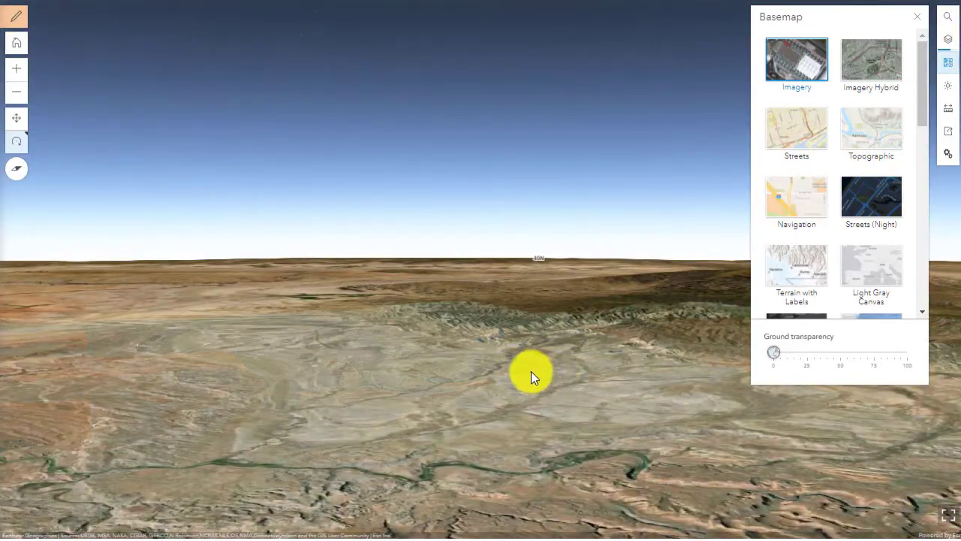
- Zoom in on the flat-topped mesa and examine its eroded slopes from low and raised angles
scroll(470, 340, "up", 4)
left_click_drag(476, 339, 551, 396)
scroll(560, 350, "up", 5)
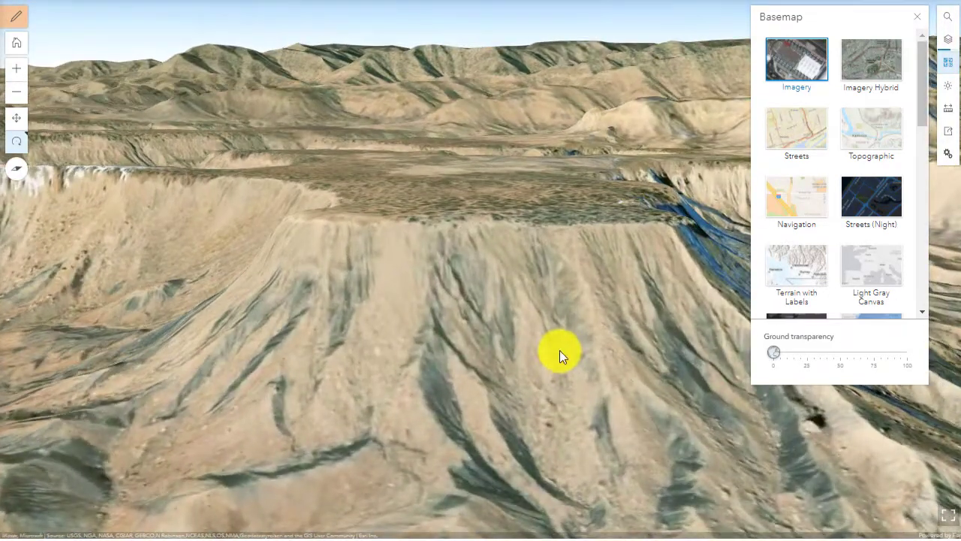
left_click_drag(553, 384, 553, 425)
scroll(553, 383, "down", 4)
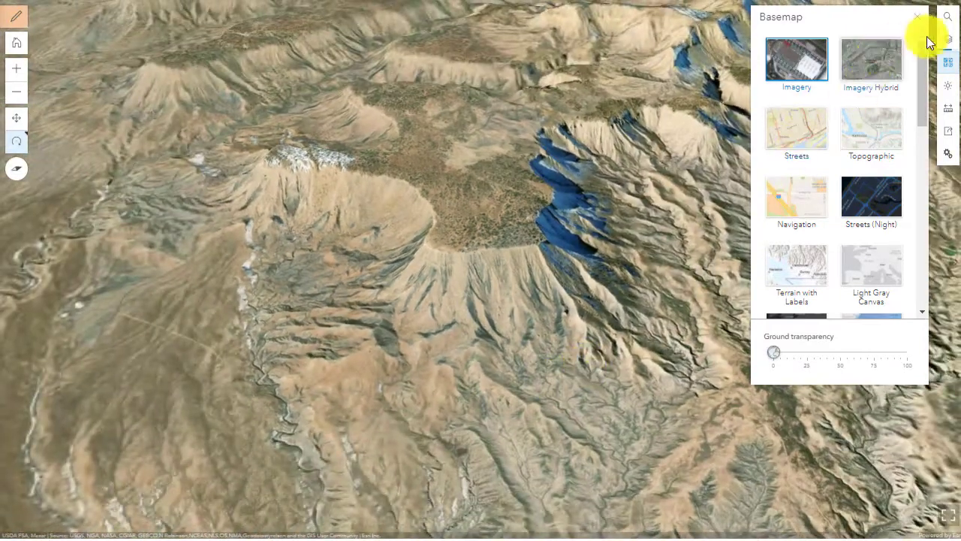
- Measure the area of a four-sided polygon running from the mesa's top edge down over the eroded slope beside it
left_click(948, 110)
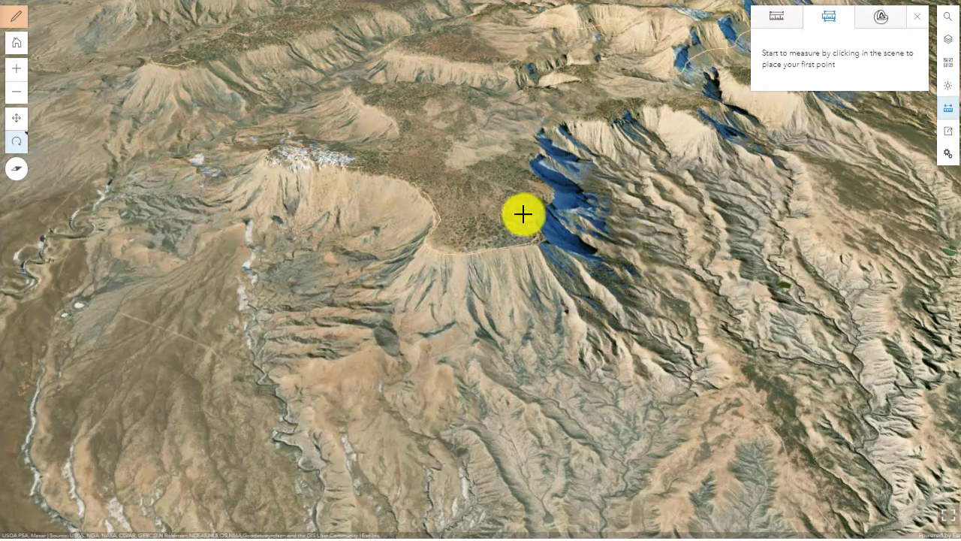
left_click(524, 214)
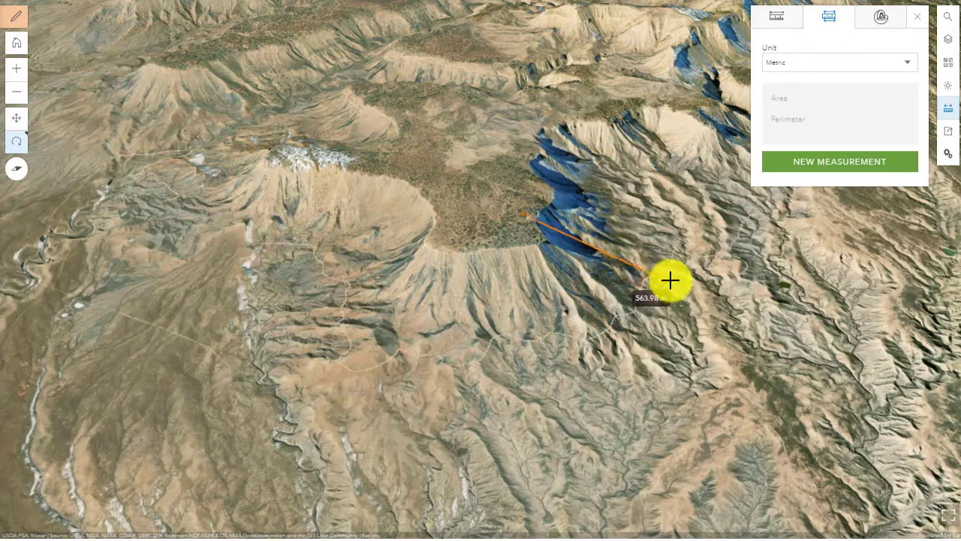
left_click(702, 309)
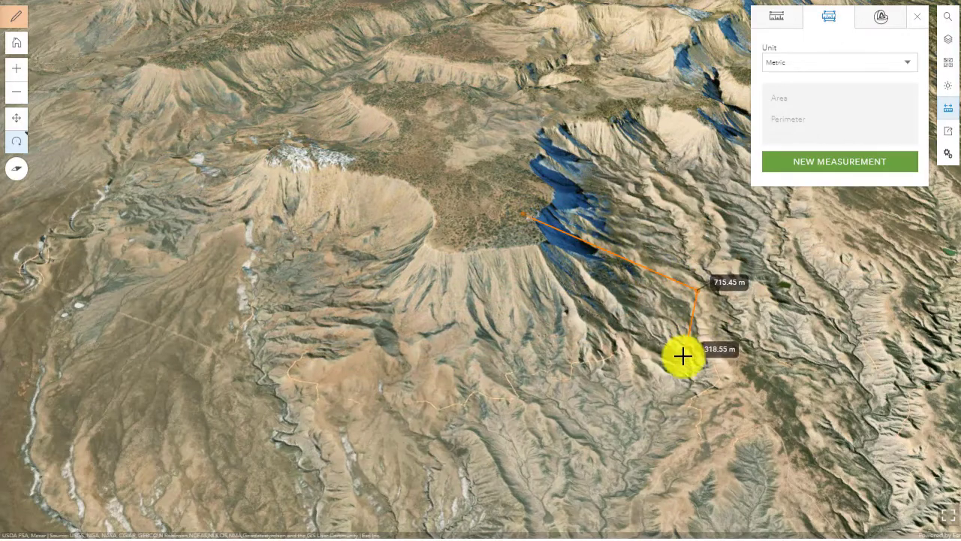
left_click(667, 368)
double_click(544, 291)
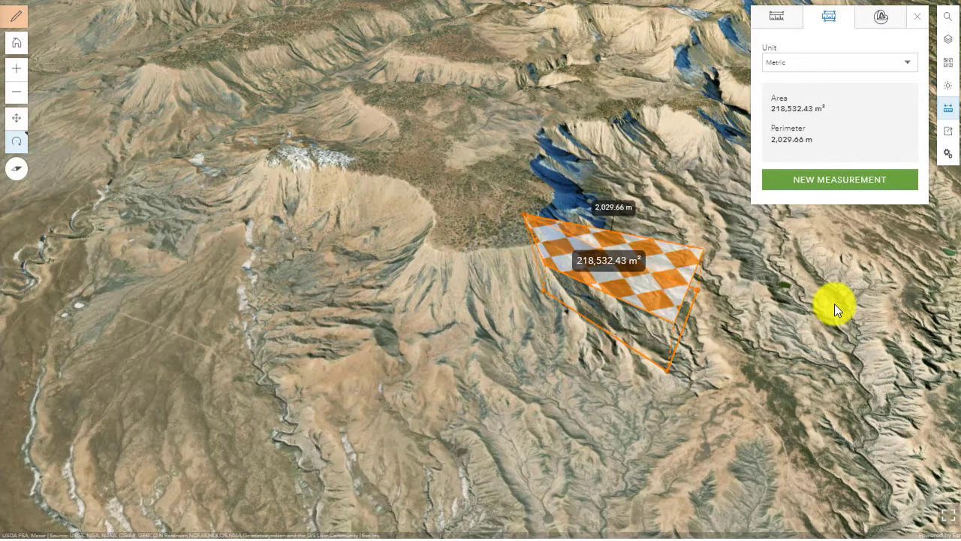
left_click_drag(661, 351, 701, 346)
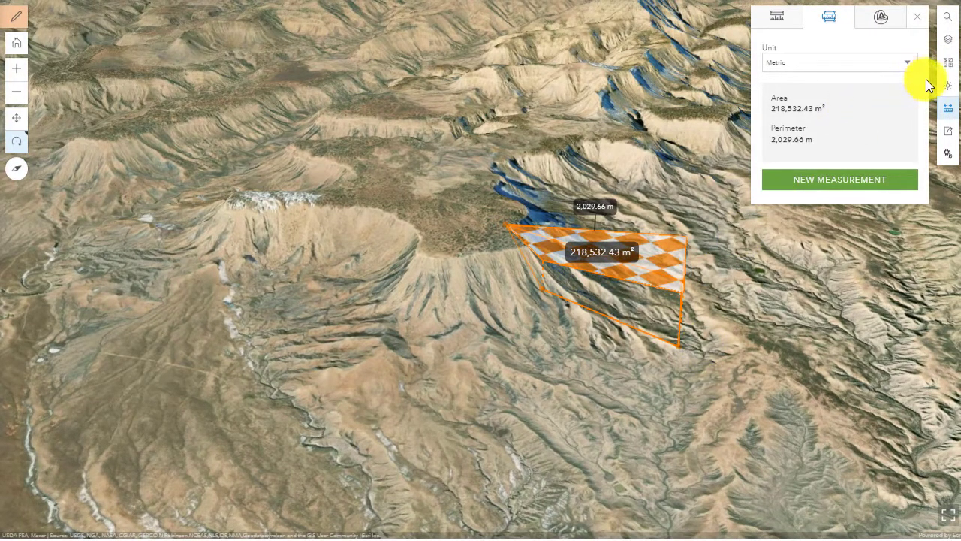
- Measure the distance from the mesa's top to the foot of its slope and examine the measurement up close
left_click(778, 18)
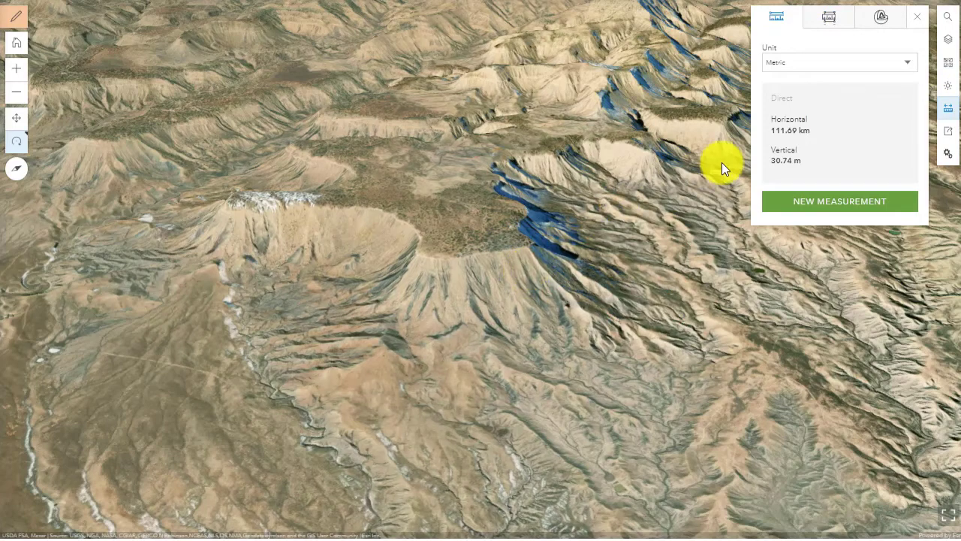
left_click(882, 201)
left_click(488, 233)
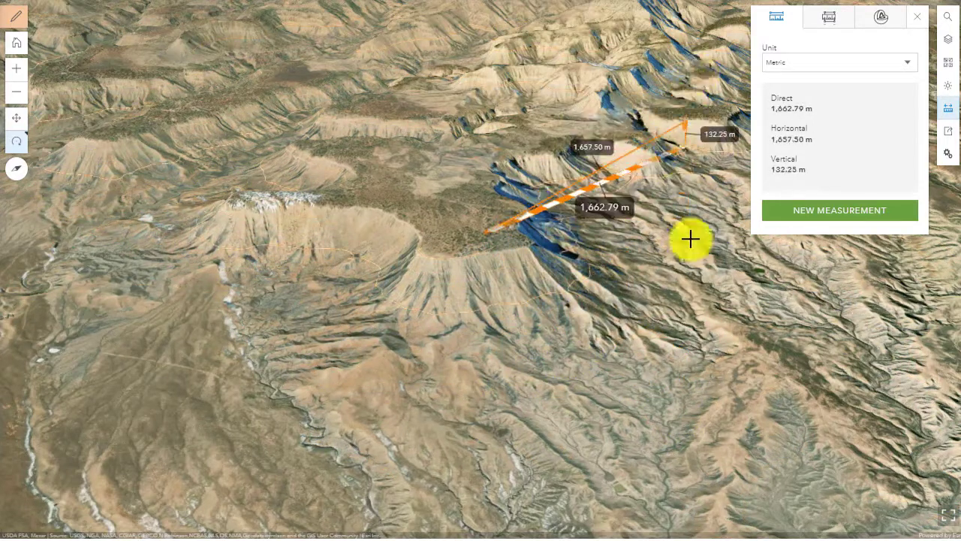
left_click(597, 331)
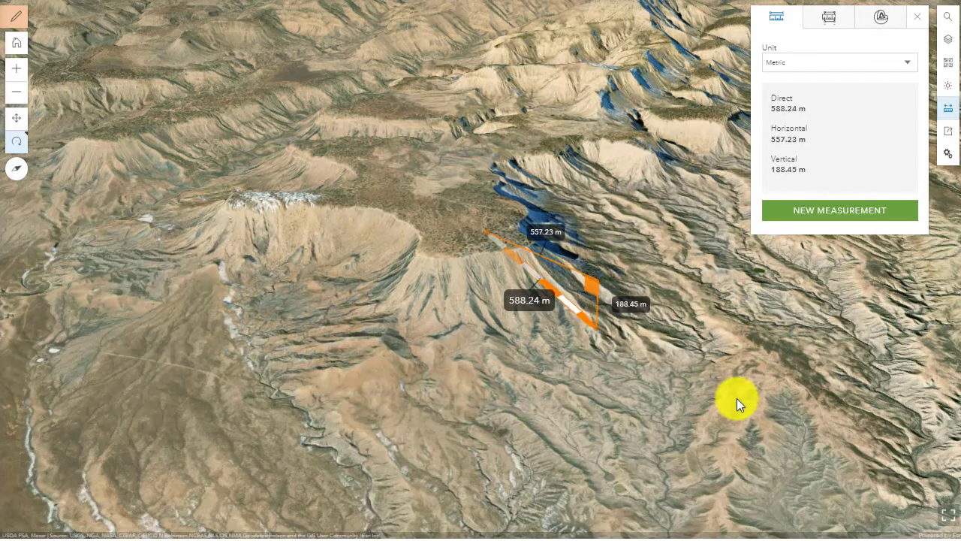
scroll(646, 349, "up", 3)
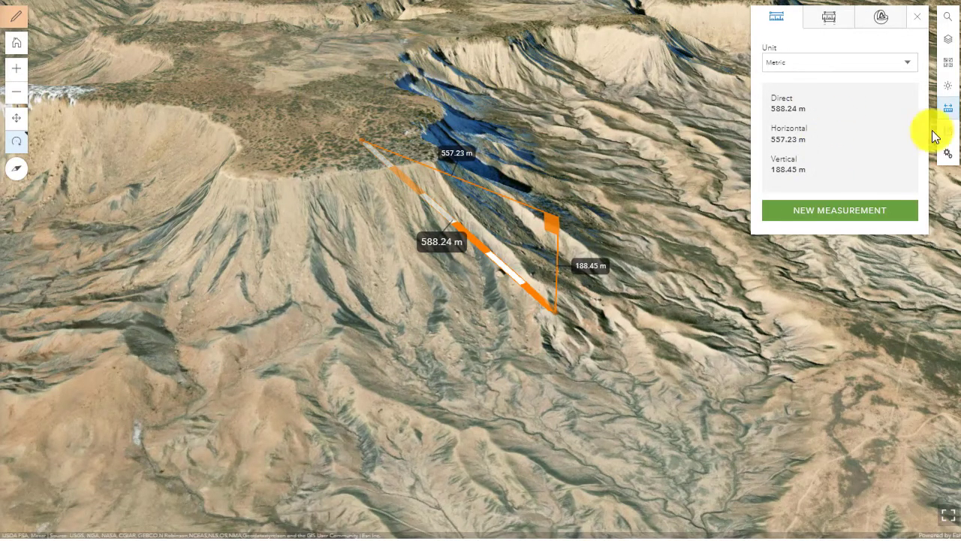
- Change the basemap to Imagery Hybrid and view the mesa with the ground transparency kept at 0
left_click(950, 43)
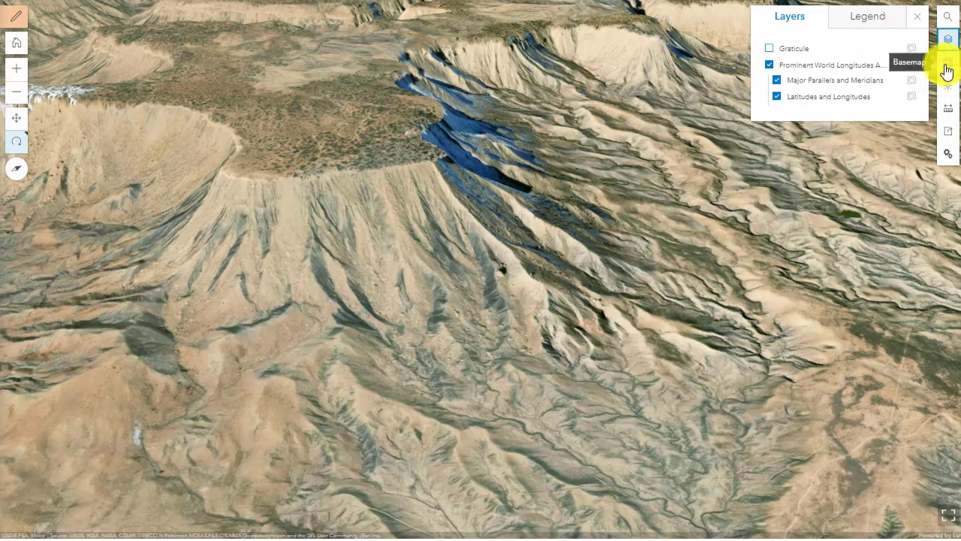
left_click(947, 69)
left_click(883, 77)
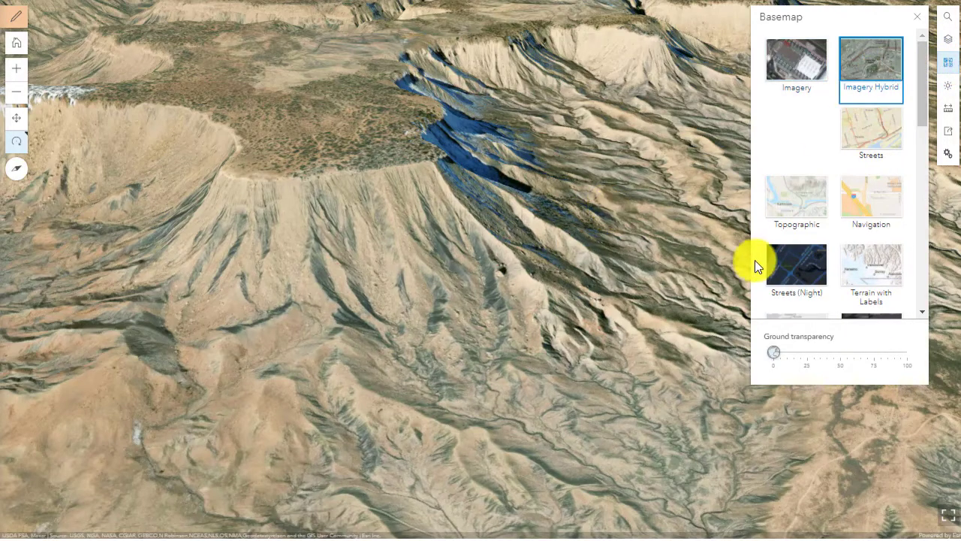
scroll(528, 272, "down", 3)
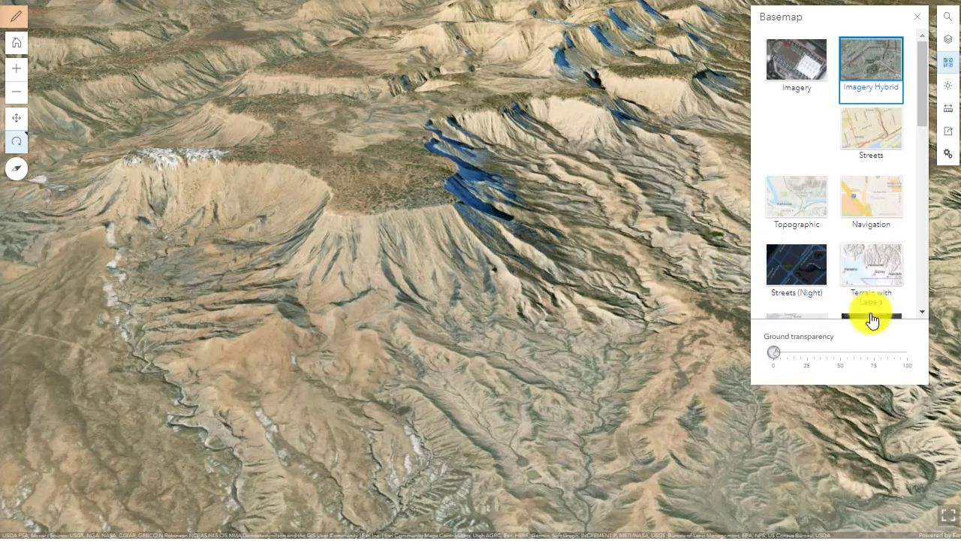
mouse_move(777, 352)
left_mouse_down()
mouse_move(847, 352)
mouse_move(766, 354)
left_mouse_up()
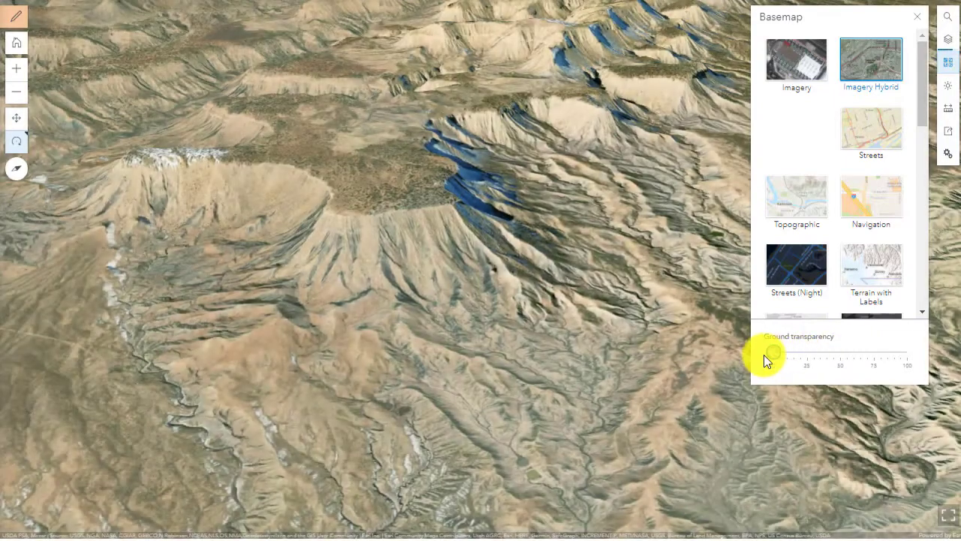
- Change the basemap to Streets and follow the highway past Thompson to where it enters the green area
left_click(867, 135)
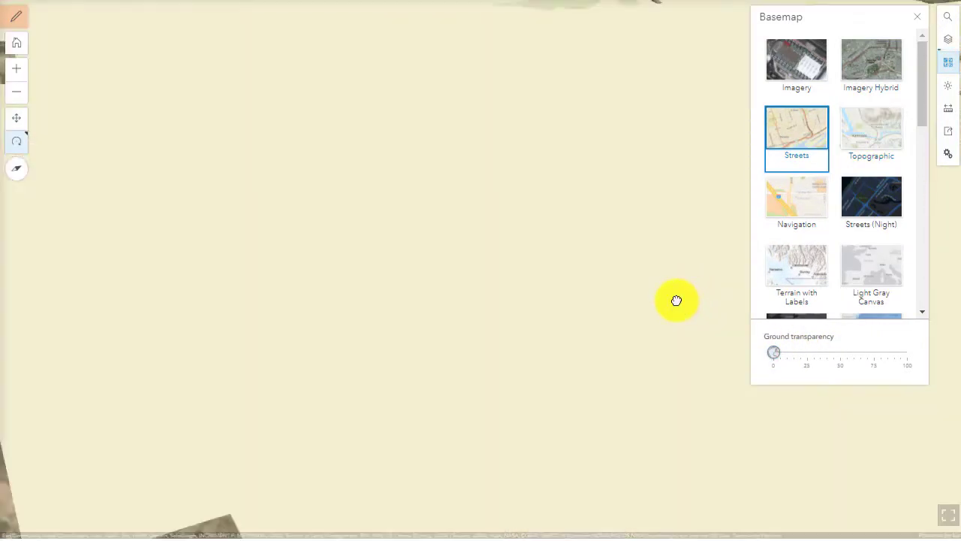
scroll(675, 292, "up", 5)
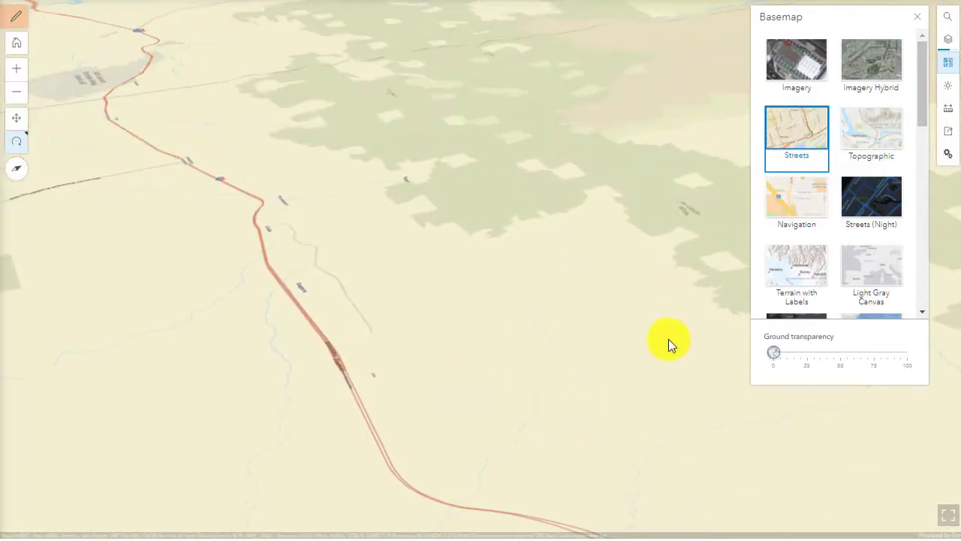
left_click_drag(671, 293, 627, 329)
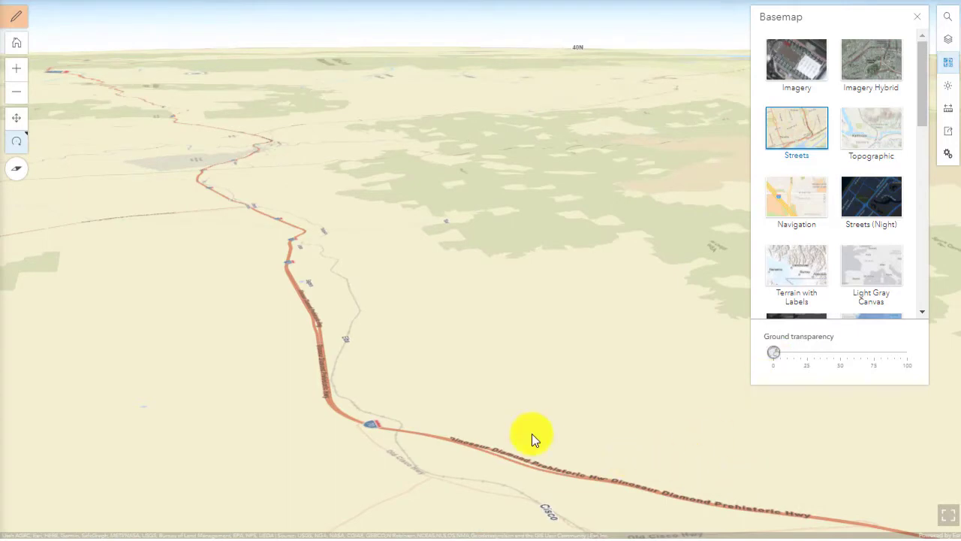
left_click_drag(866, 469, 944, 392)
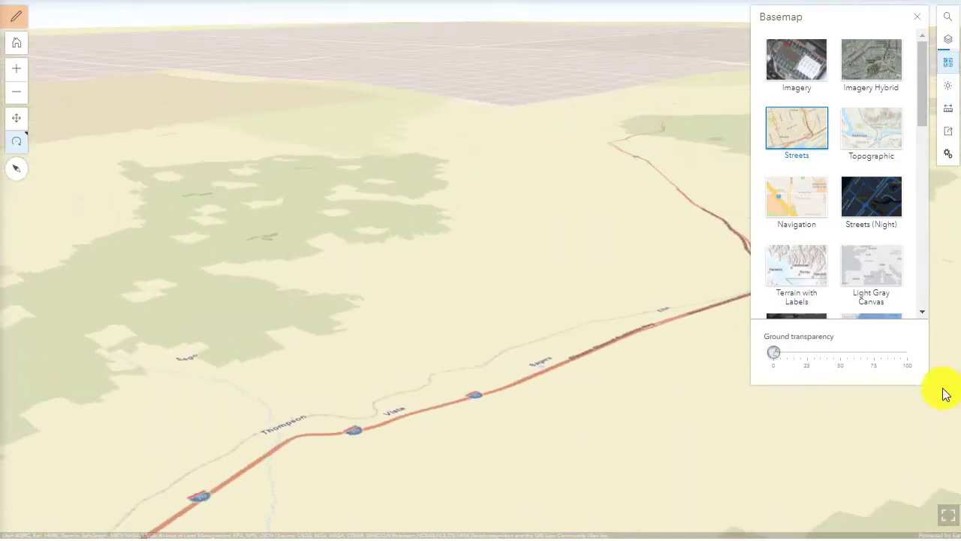
scroll(678, 125, "up", 6)
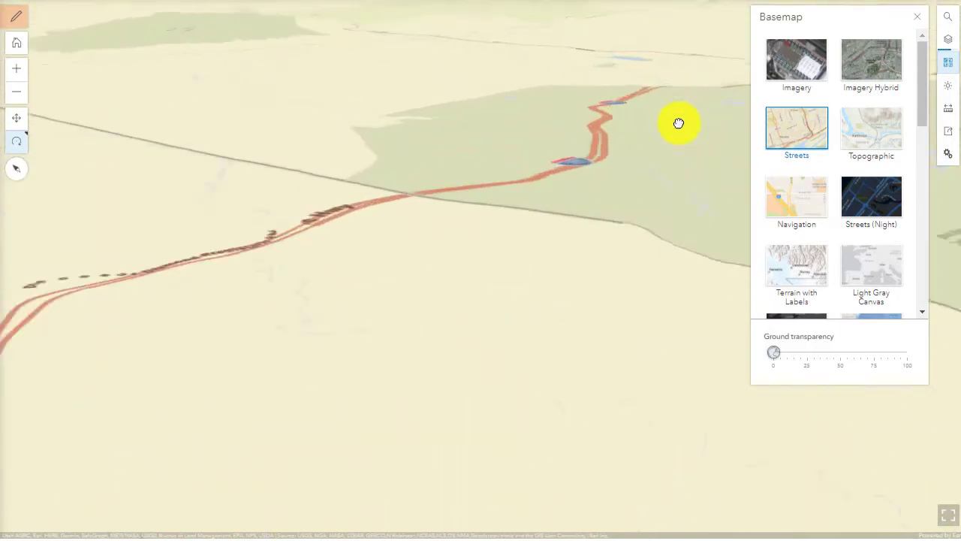
left_click_drag(678, 125, 648, 142)
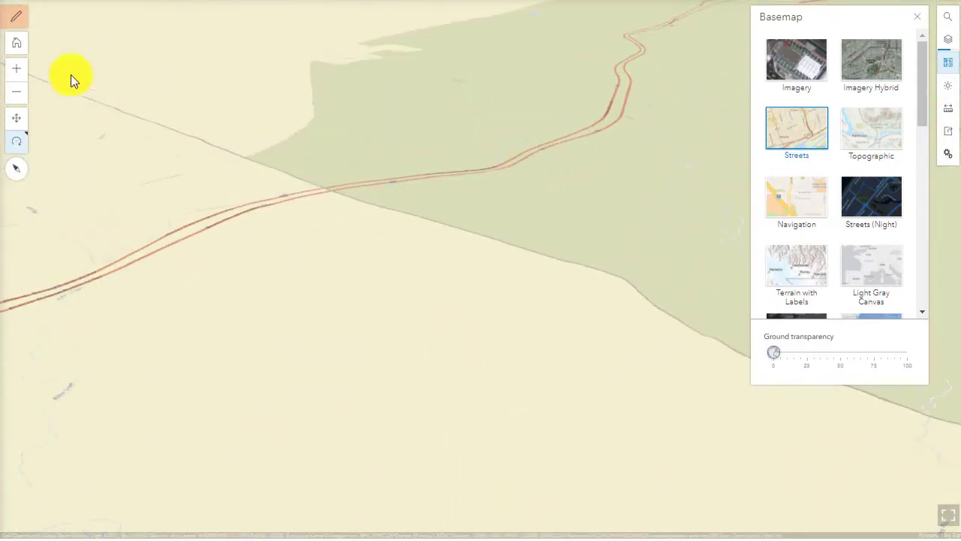
left_click_drag(648, 193, 545, 254)
- Compare the Topographic and Terrain with Labels basemaps along the steep cliffs beside the highway
left_click(871, 133)
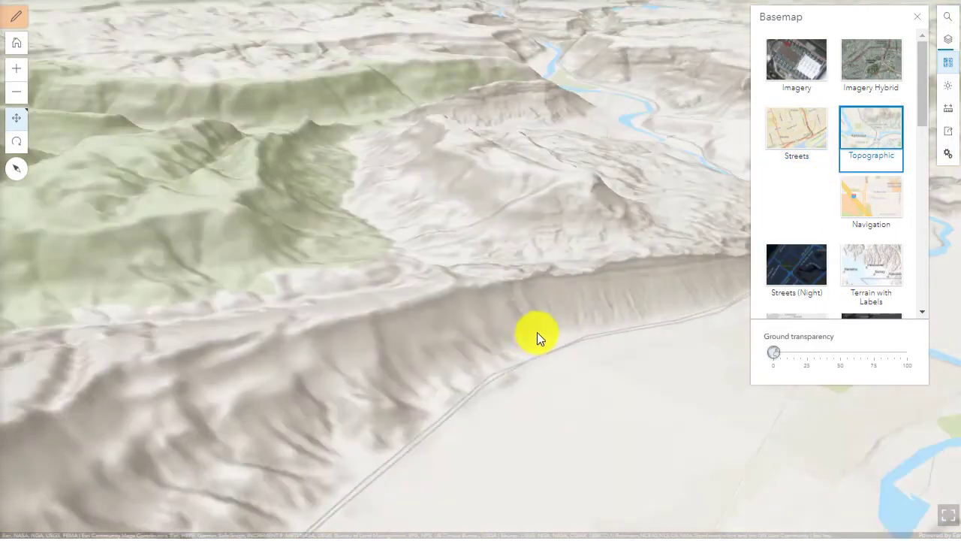
left_click_drag(536, 334, 417, 368)
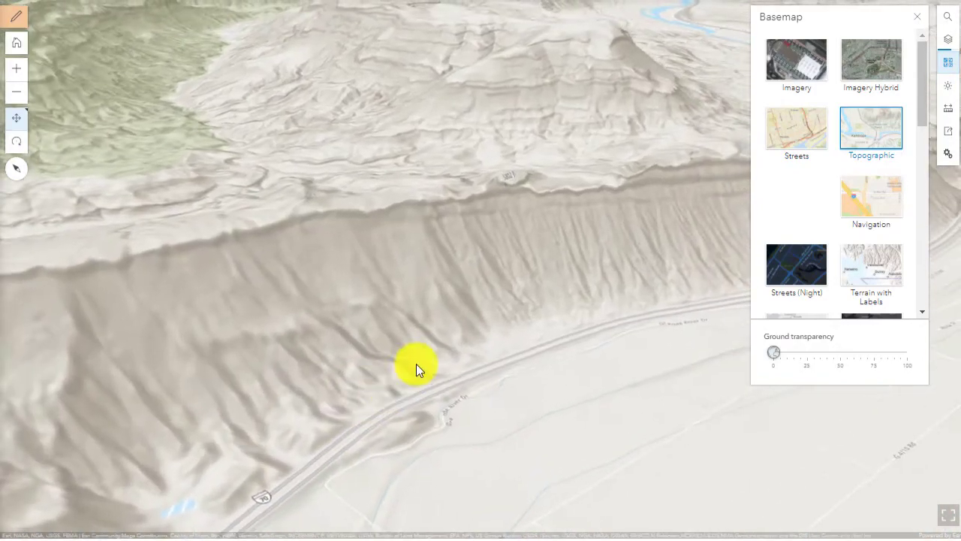
left_click(867, 276)
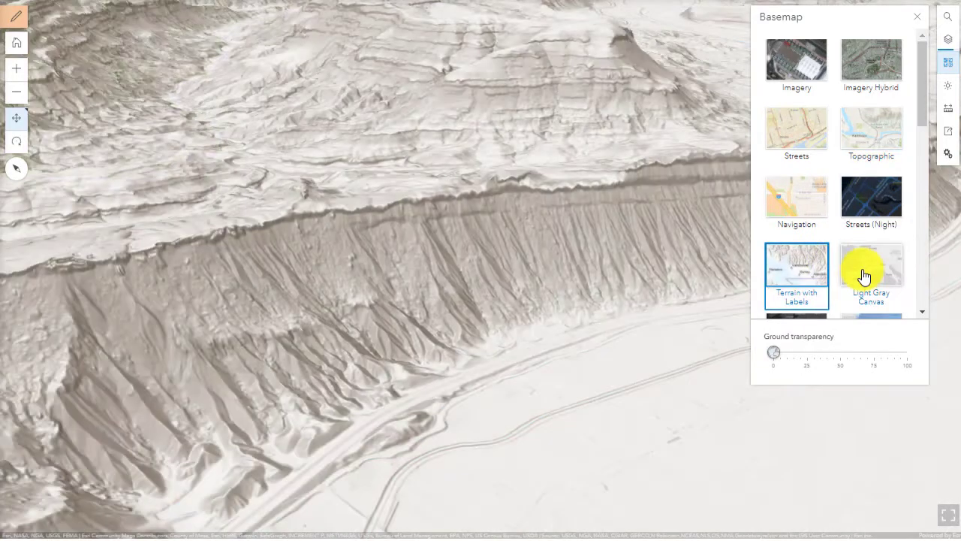
left_click_drag(521, 305, 693, 217)
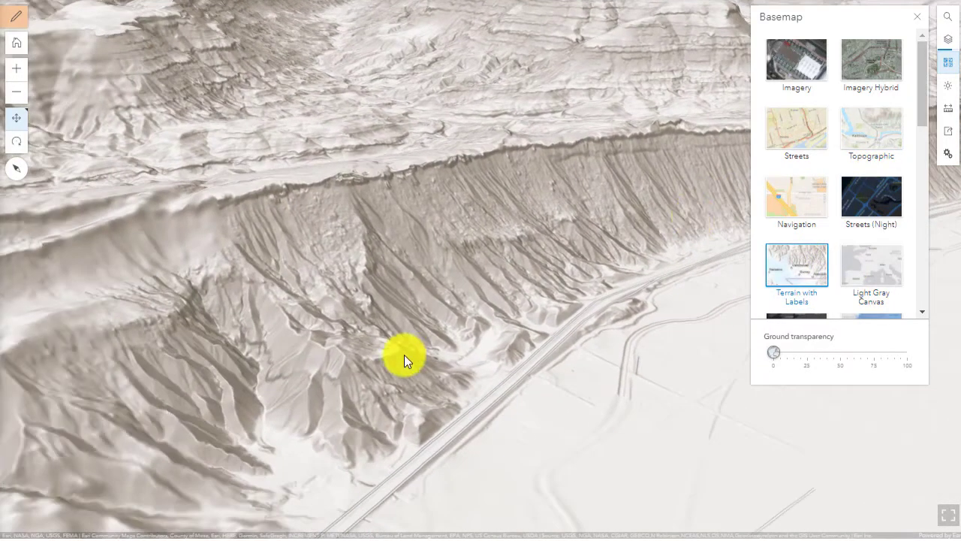
left_click_drag(458, 310, 602, 306)
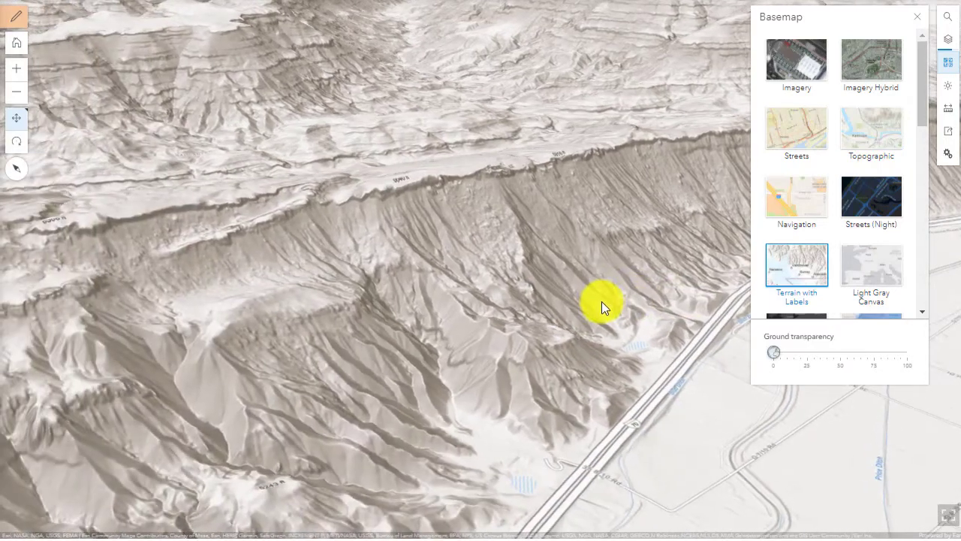
- Change the basemap to USA Topo Maps for the cliffs beside the highway
scroll(916, 215, "down", 8)
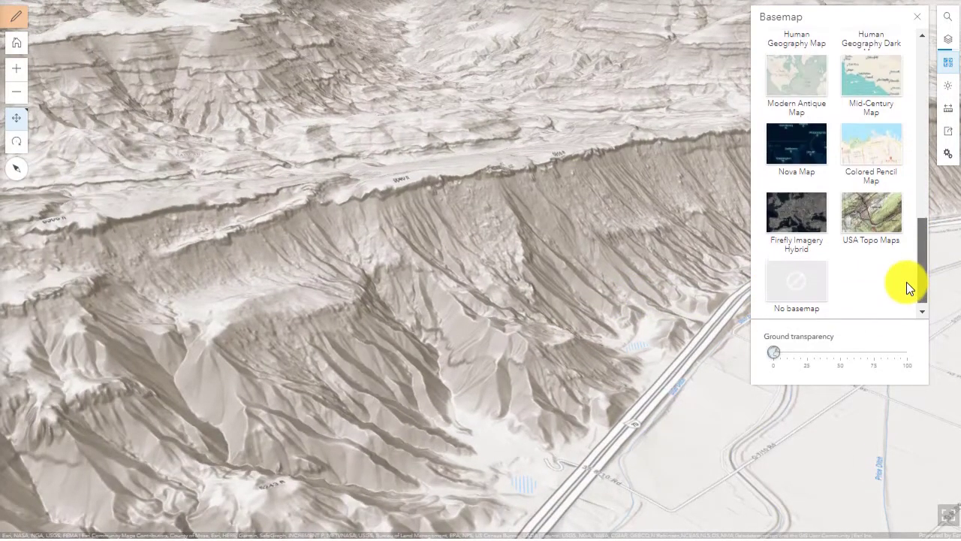
left_click(890, 211)
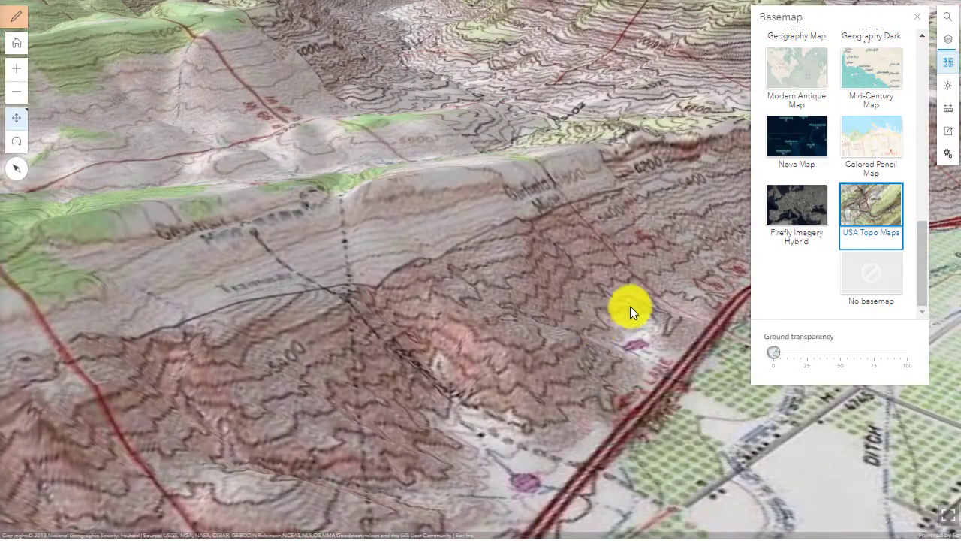
- Examine the contour lines on the cliffs beside the highway from several angles, including the peak above the orchards
left_click_drag(629, 311, 413, 297)
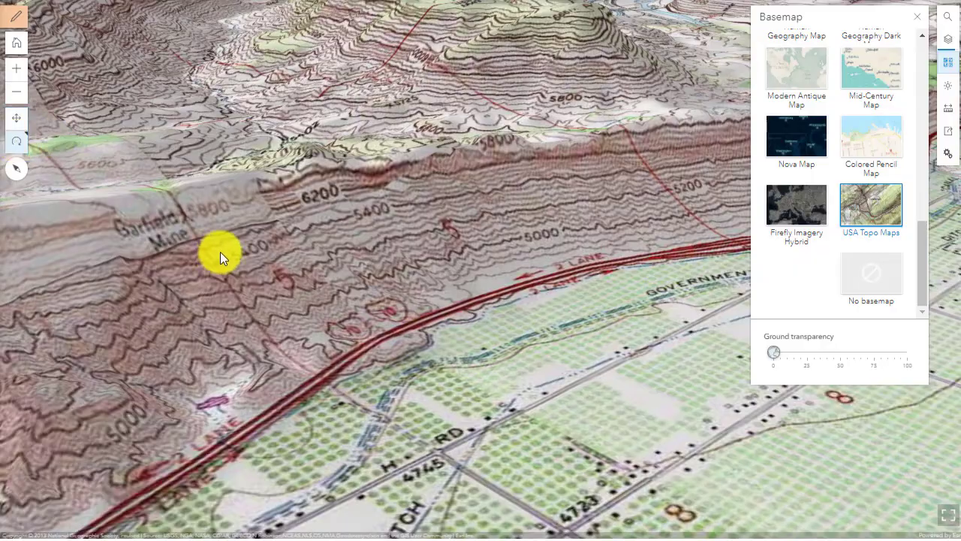
left_click_drag(220, 252, 699, 148)
left_click_drag(489, 165, 575, 153)
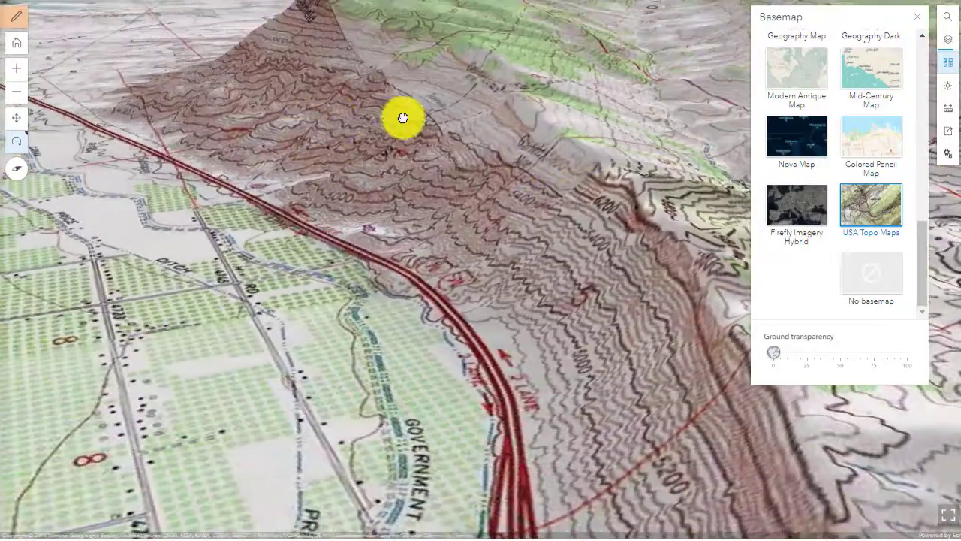
left_click_drag(403, 118, 164, 114)
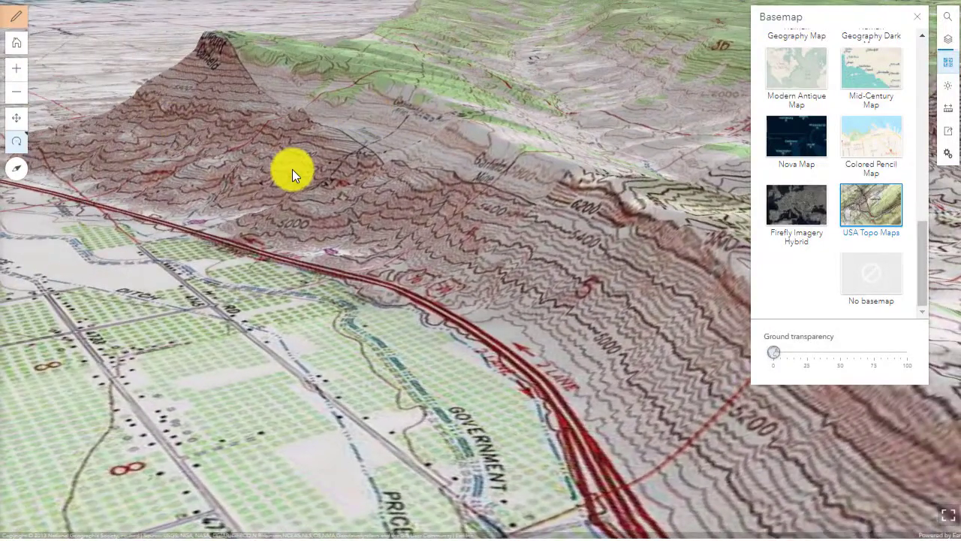
scroll(292, 170, "up", 4)
left_click_drag(292, 169, 323, 177)
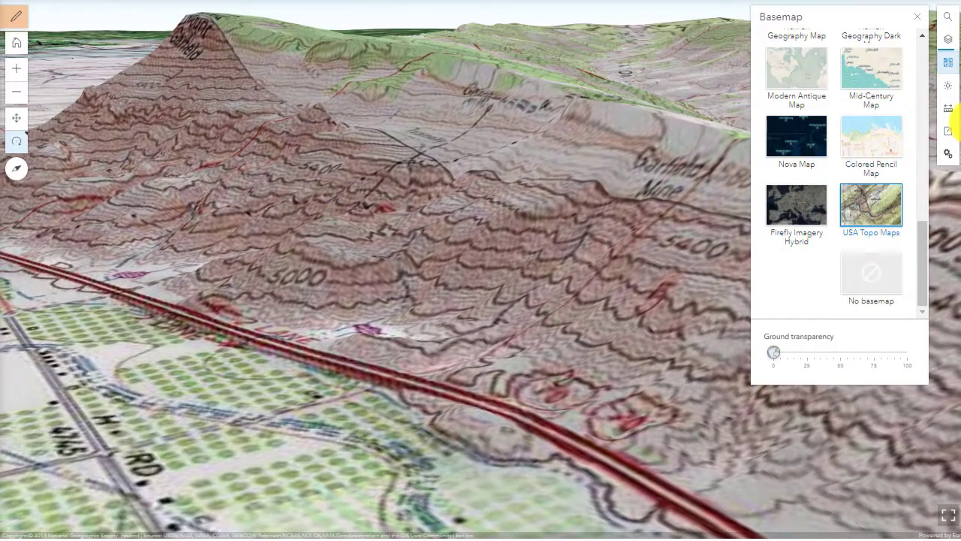
- Compare the cliffs in the Imagery basemap with the same view in USA Topo Maps
left_click_drag(923, 237, 922, 62)
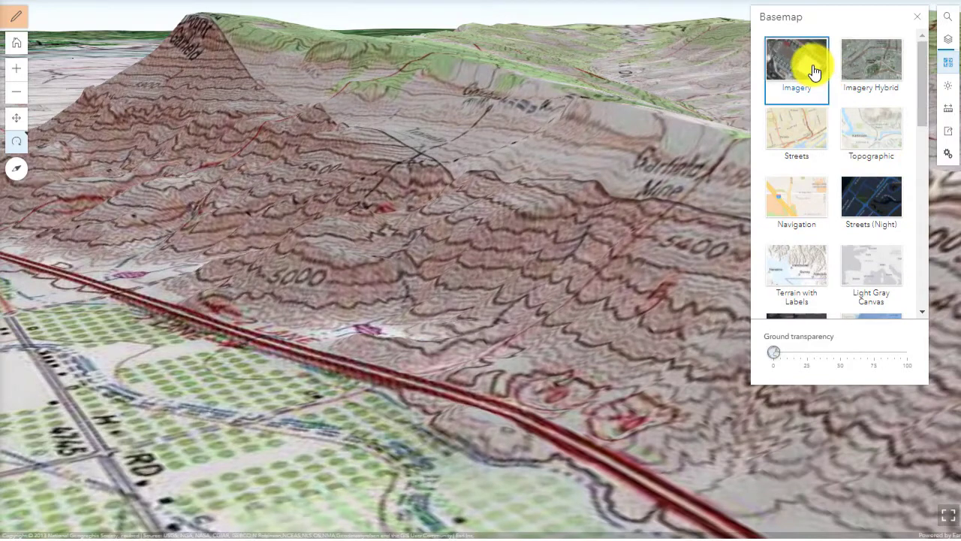
left_click(814, 71)
left_click_drag(286, 294, 202, 279)
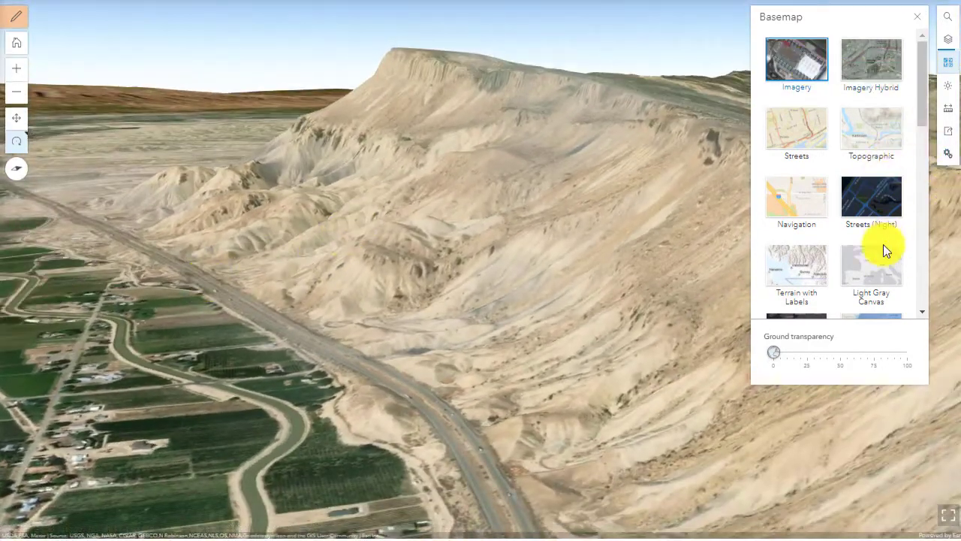
scroll(880, 248, "down", 10)
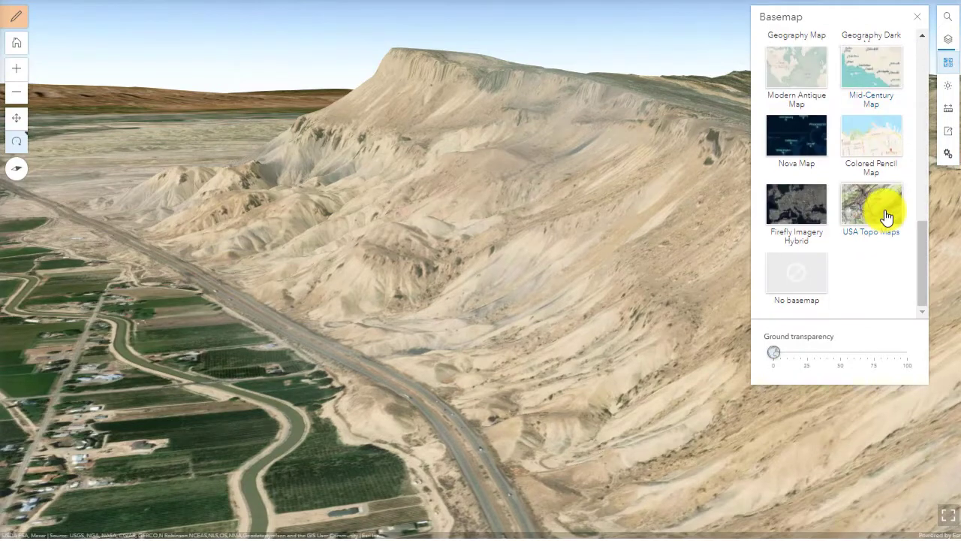
left_click(886, 216)
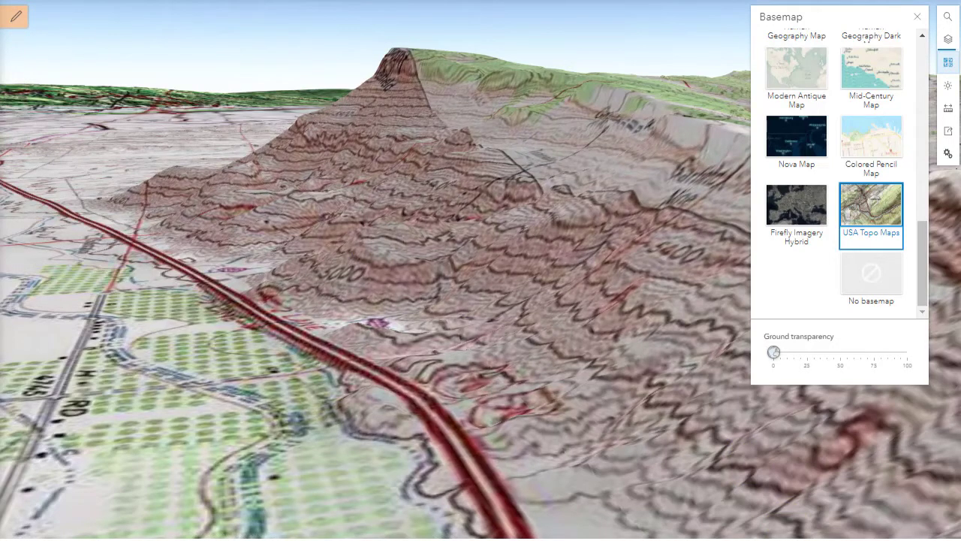
- Return to a whole-globe view of North America with the latitude and longitude grid, oriented north up
scroll(628, 322, "down", 10)
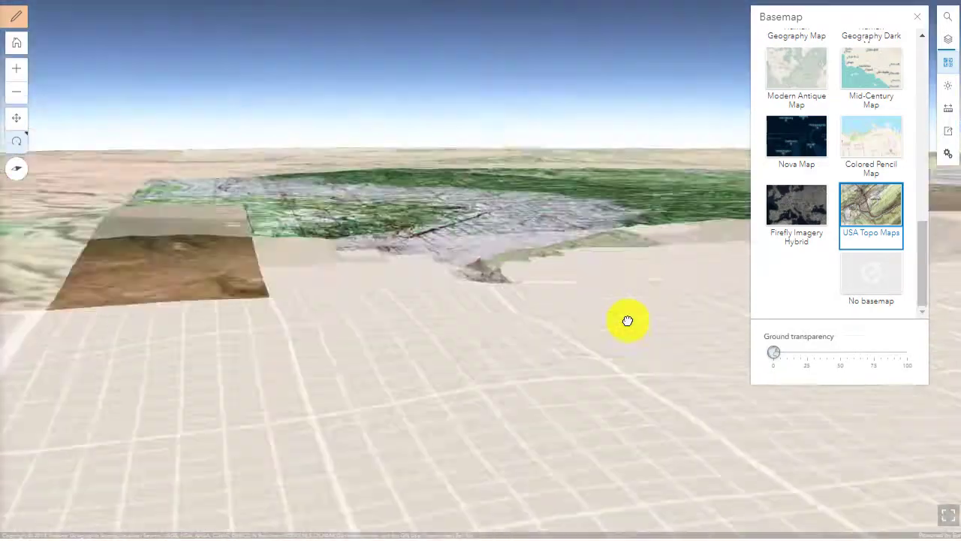
scroll(527, 313, "down", 10)
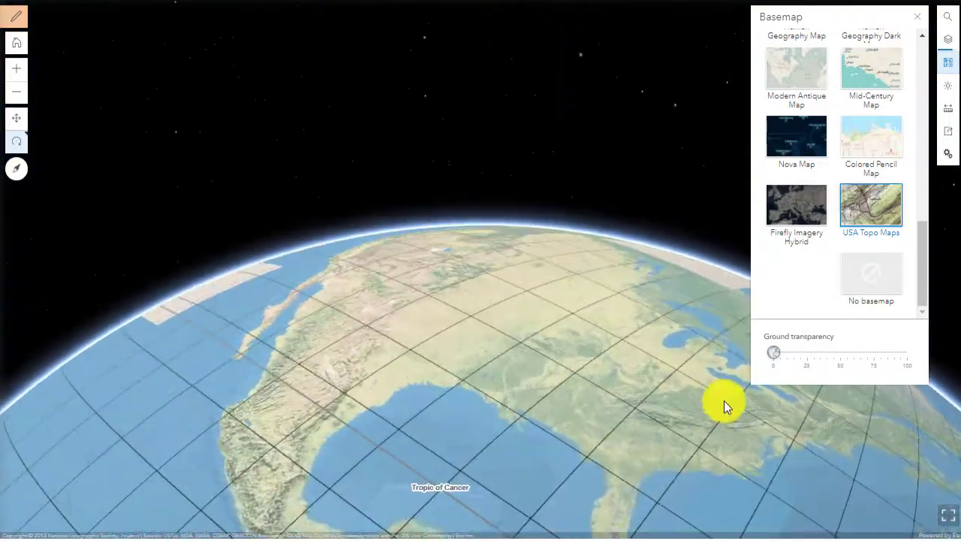
left_click(17, 170)
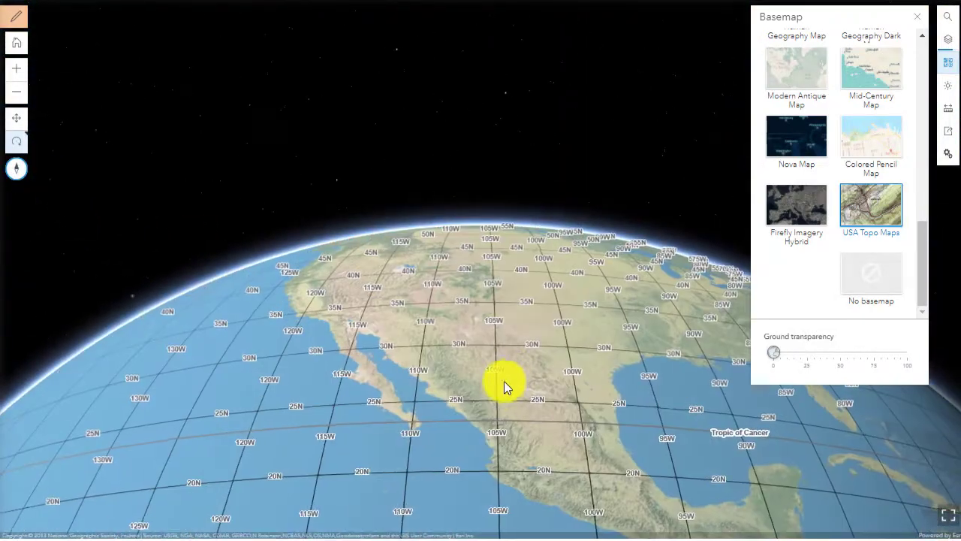
left_click_drag(502, 466, 408, 337)
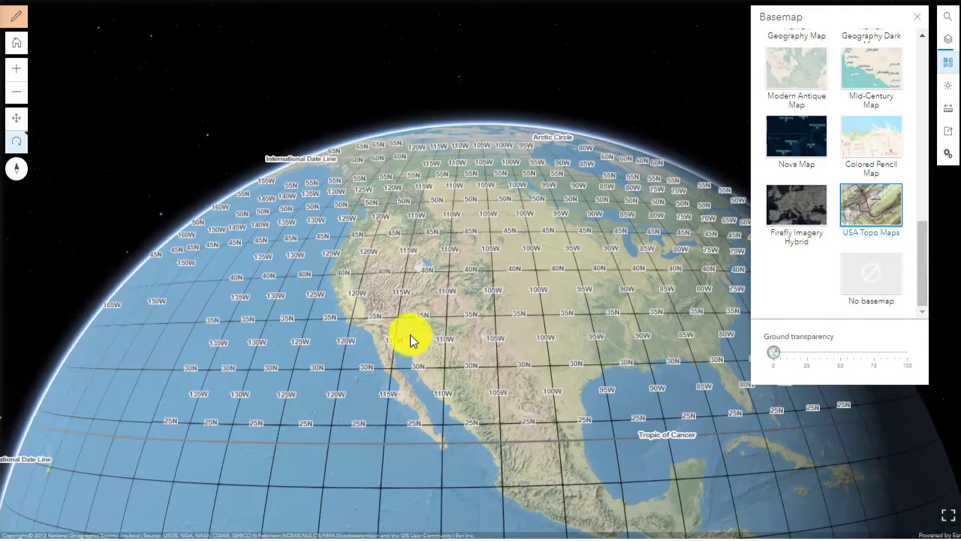